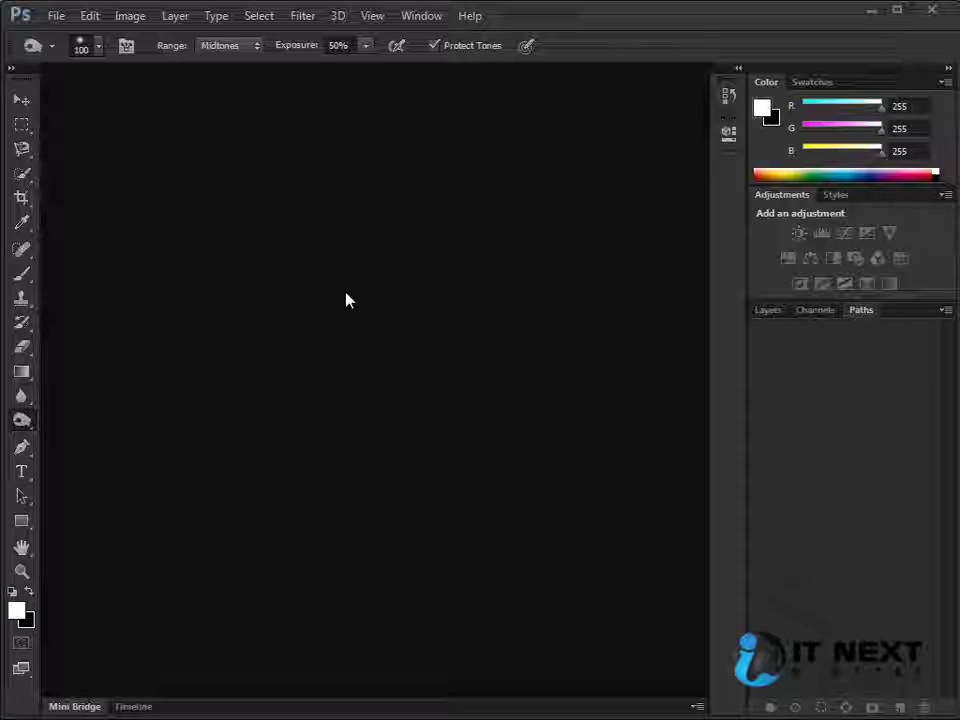
Select the plain freehand Lasso Tool from the selection tool flyouts.
{"action": "left_click", "coordinate": [24, 128]}
{"action": "right_click", "coordinate": [26, 132]}
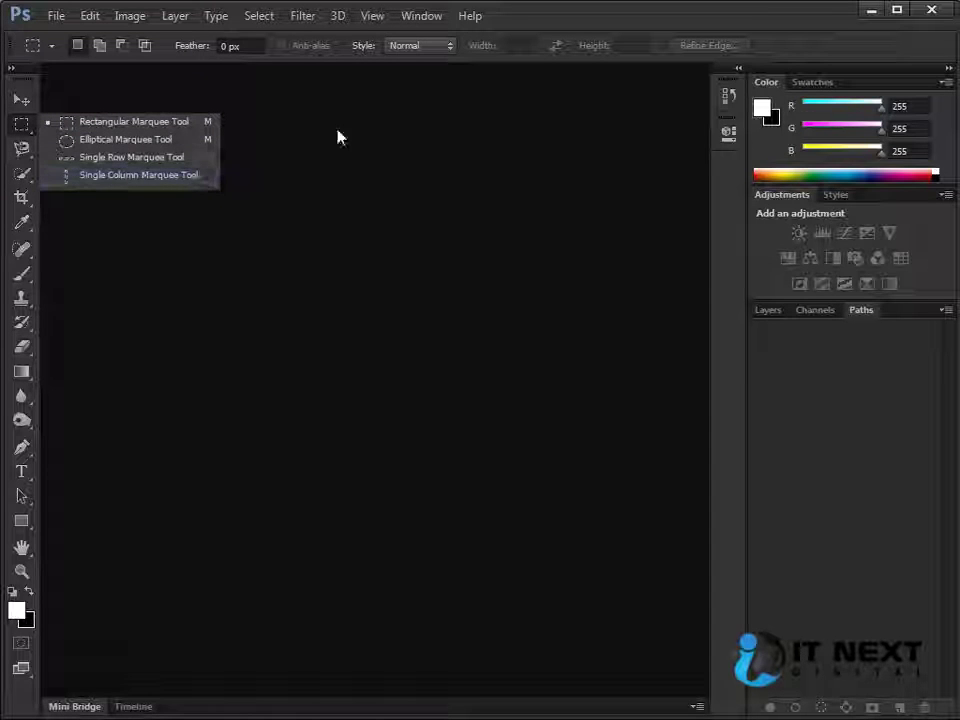
{"action": "left_click", "coordinate": [24, 150]}
{"action": "left_click", "coordinate": [66, 147]}
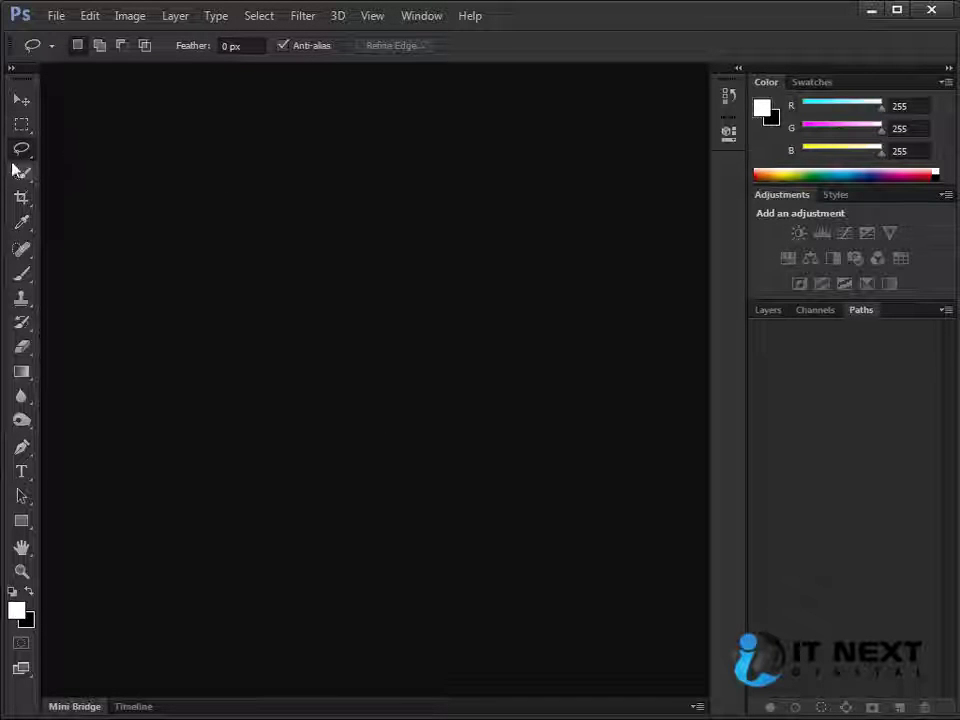
{"action": "left_click", "coordinate": [21, 158]}
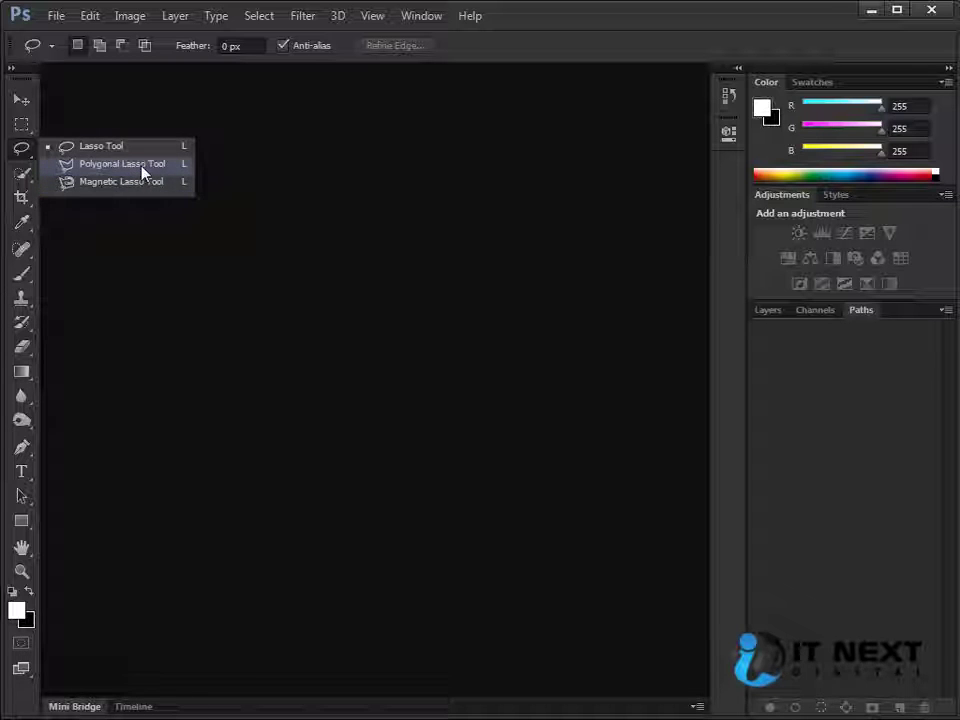
{"action": "left_click", "coordinate": [136, 148]}
Open Beautiful-Asian-Girls-024.jpg and 3_D-Box.jpeg together from the Stock Photo folder.
{"action": "key", "text": "ctrl+o"}
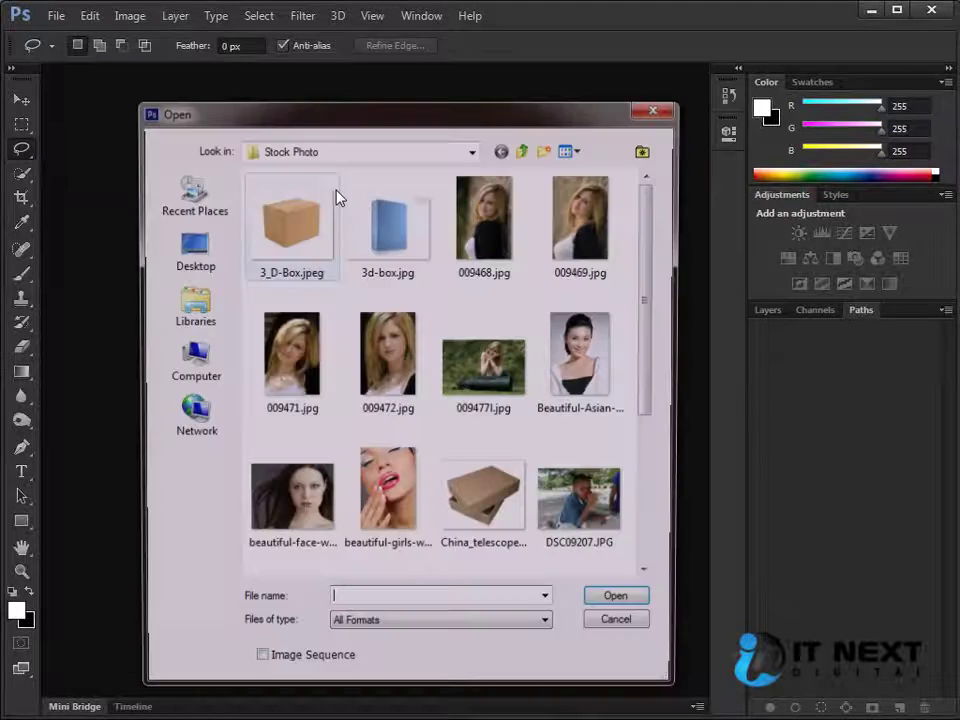
{"action": "mouse_move", "coordinate": [651, 336]}
{"action": "left_mouse_down"}
{"action": "mouse_move", "coordinate": [651, 497]}
{"action": "mouse_move", "coordinate": [671, 262]}
{"action": "left_mouse_up"}
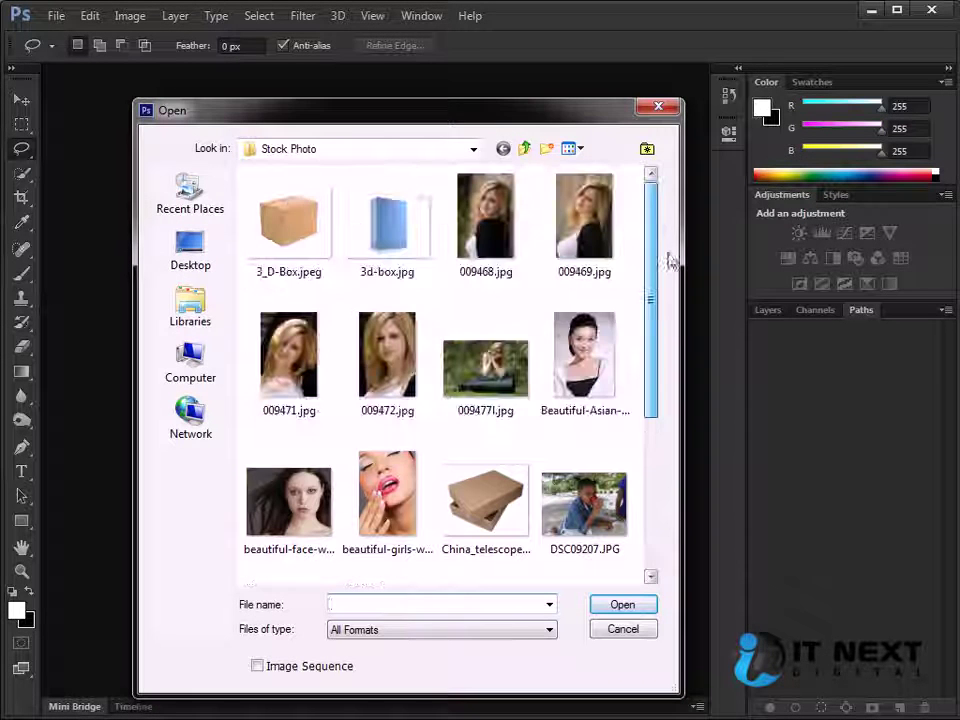
{"action": "mouse_move", "coordinate": [656, 369]}
{"action": "left_mouse_down"}
{"action": "mouse_move", "coordinate": [608, 357]}
{"action": "mouse_move", "coordinate": [656, 497]}
{"action": "mouse_move", "coordinate": [658, 317]}
{"action": "left_mouse_up"}
{"action": "left_click", "coordinate": [608, 357]}
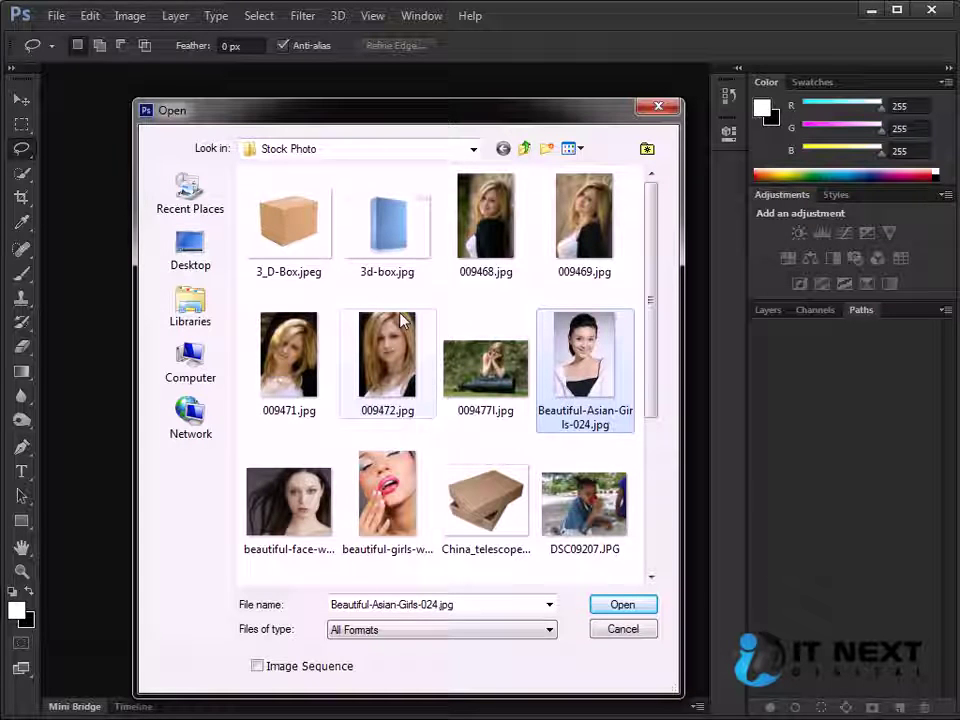
{"action": "left_click", "coordinate": [300, 242], "text": "ctrl"}
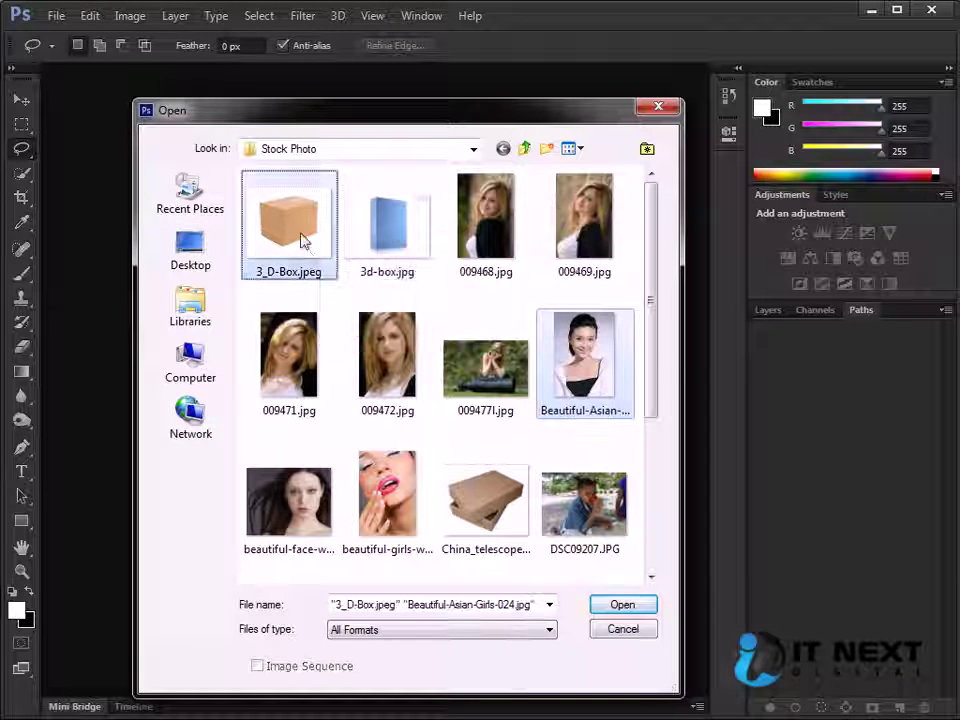
{"action": "left_click", "coordinate": [624, 605]}
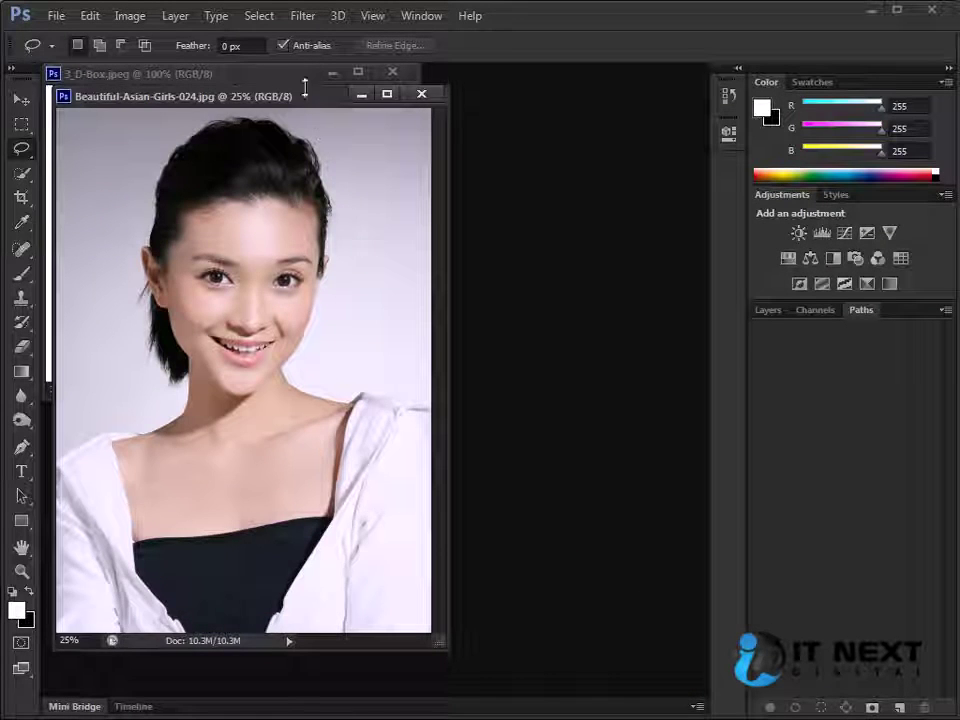
Open 009468.jpg and arrange its window beside the Asian girl's photo.
{"action": "left_click_drag", "start_coordinate": [310, 97], "coordinate": [490, 108]}
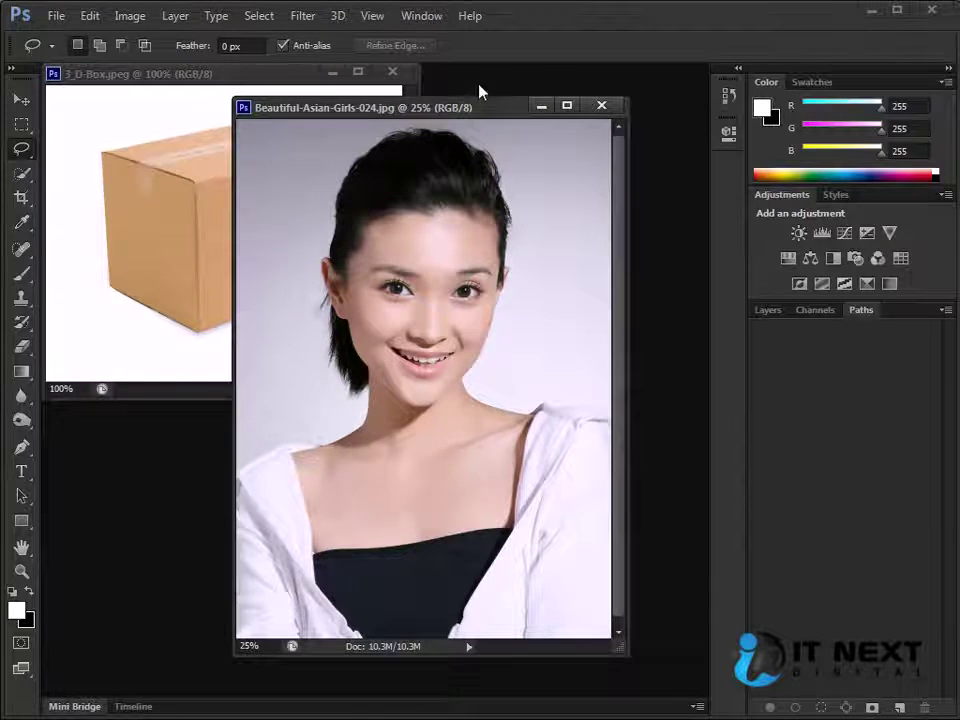
{"action": "key", "text": "ctrl+o"}
{"action": "double_click", "coordinate": [492, 225]}
{"action": "left_click_drag", "start_coordinate": [299, 121], "coordinate": [527, 97]}
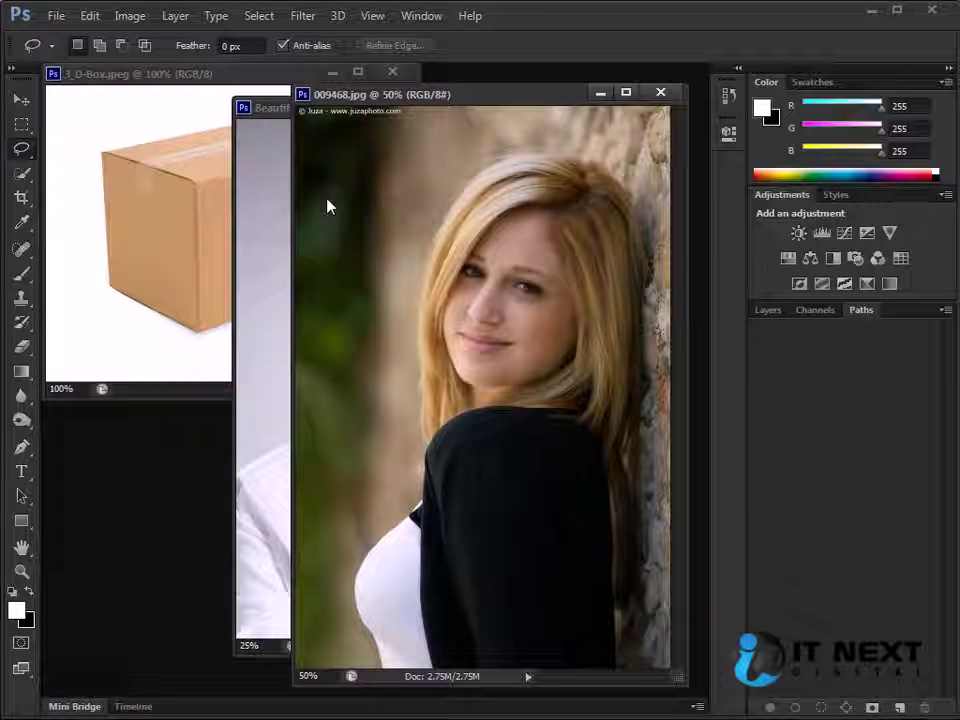
{"action": "left_click_drag", "start_coordinate": [400, 97], "coordinate": [451, 101]}
{"action": "left_click_drag", "start_coordinate": [310, 112], "coordinate": [167, 144]}
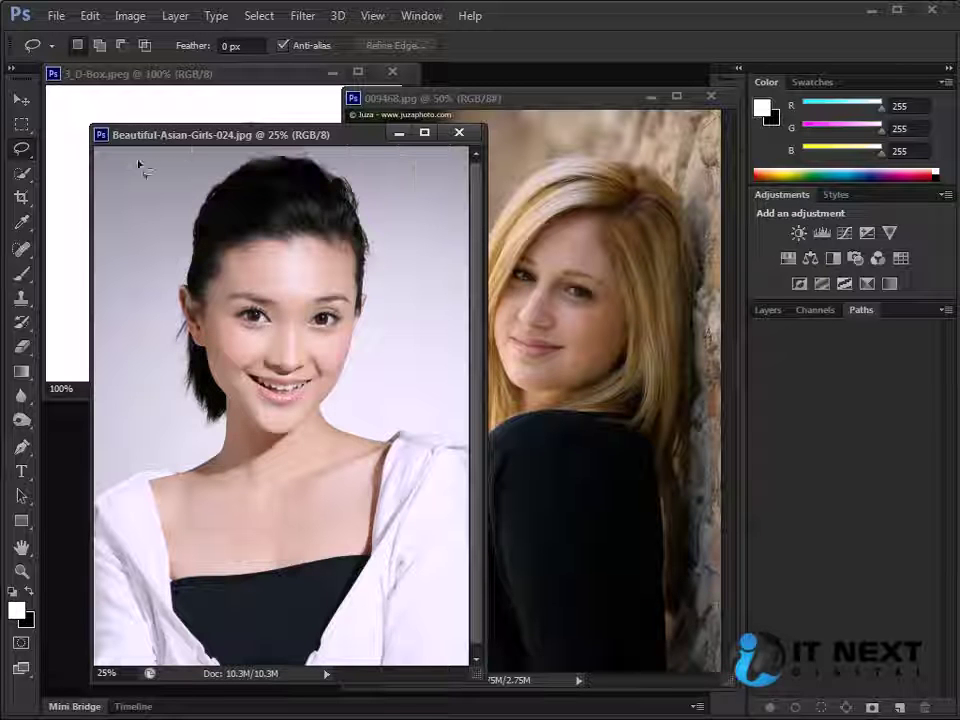
Try and clear a rectangular selection, revert to the Lasso, and bring 009468.jpg forward.
{"action": "left_click", "coordinate": [28, 126]}
{"action": "left_click", "coordinate": [110, 122]}
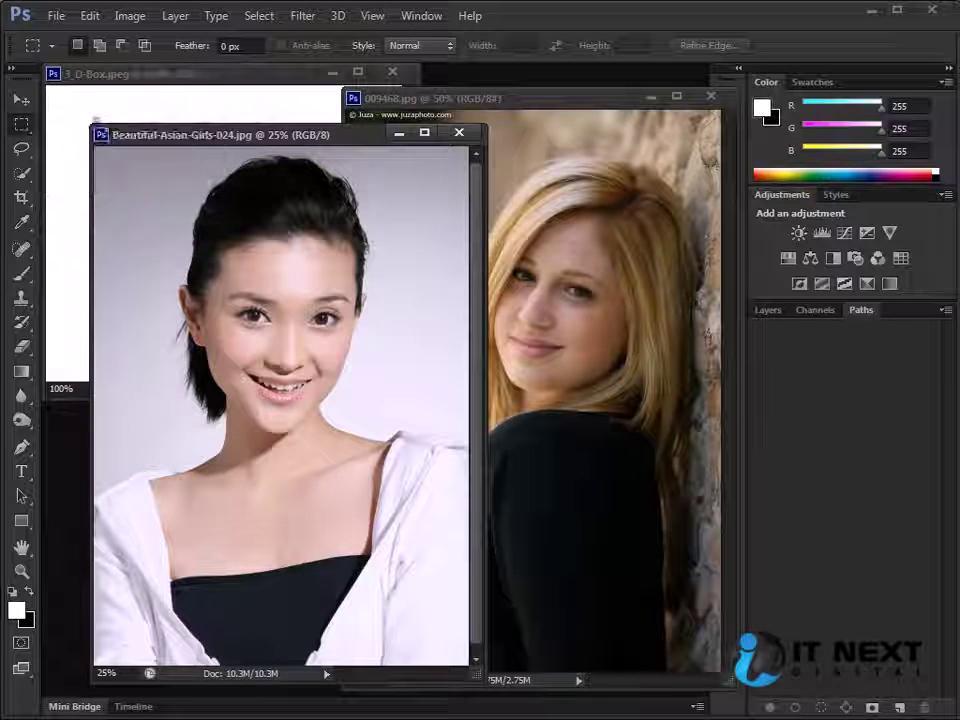
{"action": "mouse_move", "coordinate": [135, 189]}
{"action": "left_mouse_down"}
{"action": "mouse_move", "coordinate": [338, 401]}
{"action": "mouse_move", "coordinate": [302, 421]}
{"action": "left_mouse_up"}
{"action": "left_click", "coordinate": [351, 407]}
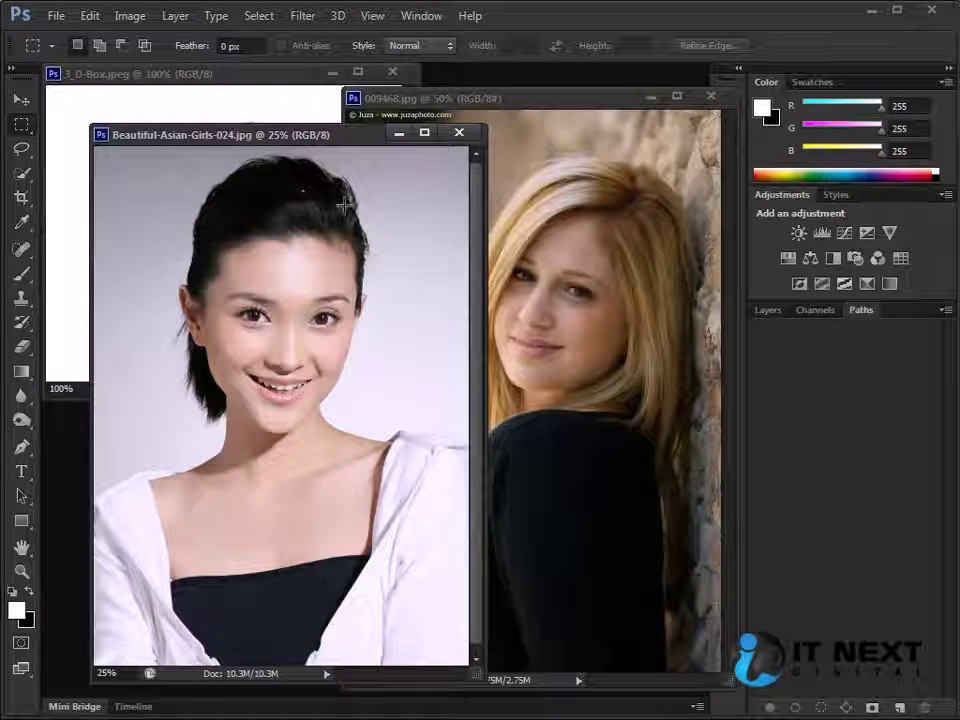
{"action": "right_click", "coordinate": [21, 124]}
{"action": "left_click", "coordinate": [92, 125]}
{"action": "left_click", "coordinate": [21, 148]}
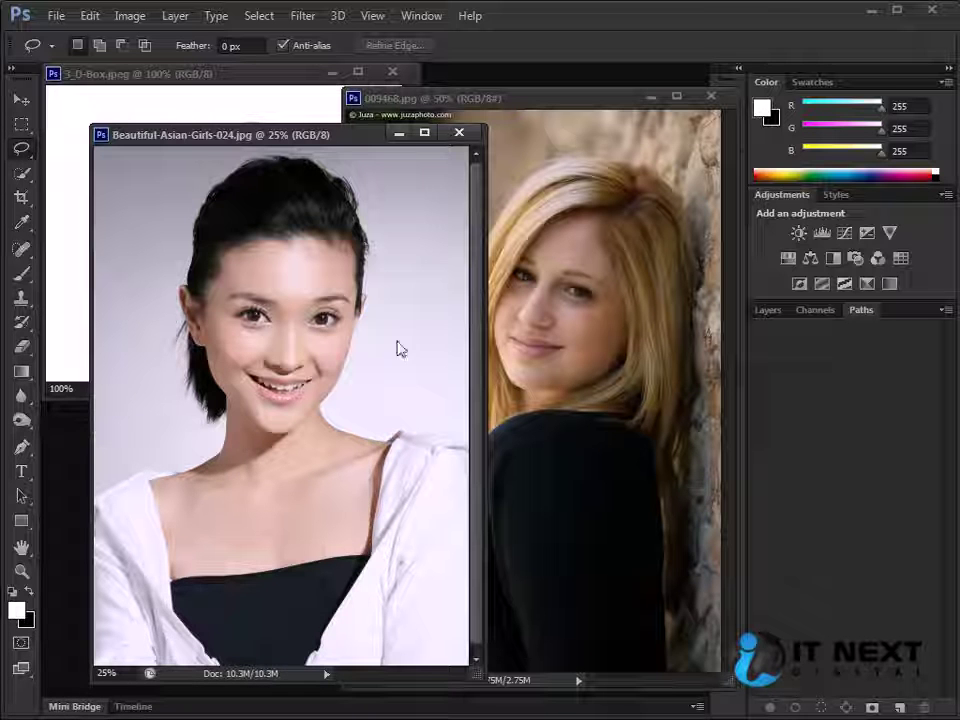
{"action": "left_click", "coordinate": [542, 122]}
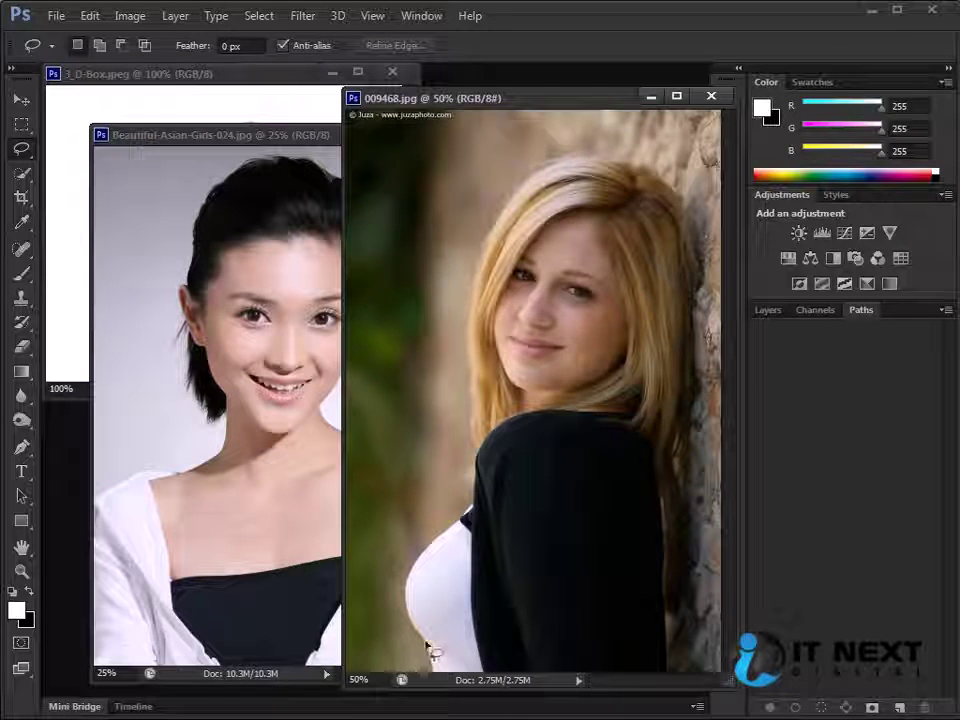
{"action": "left_click_drag", "start_coordinate": [510, 98], "coordinate": [444, 98]}
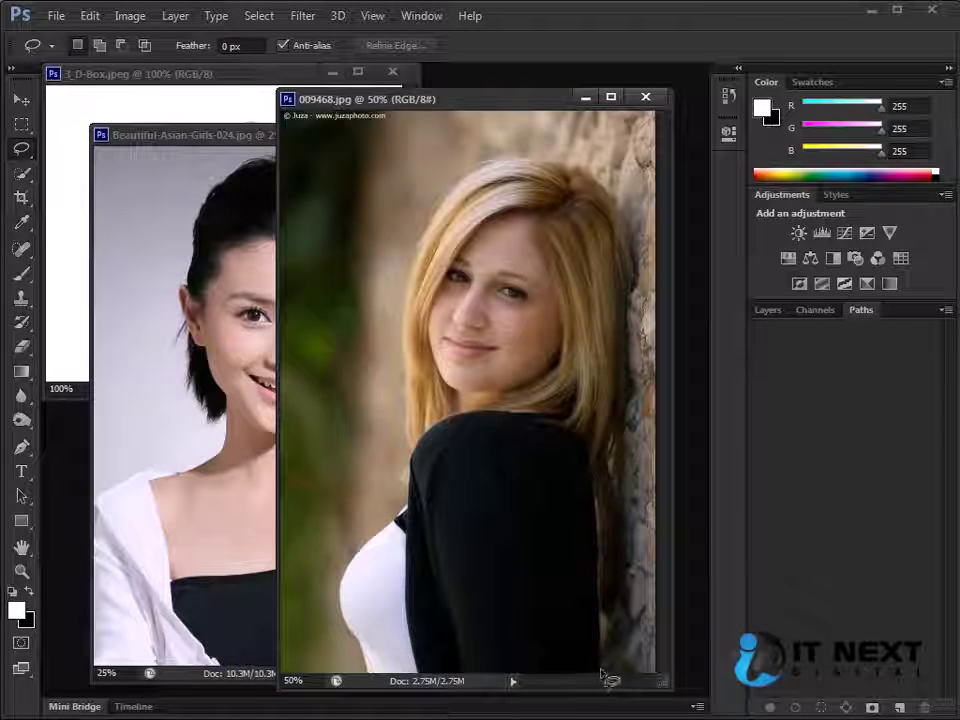
Trace a lasso outline around the blonde woman's hair and white shirt.
{"action": "left_click_drag", "start_coordinate": [599, 628], "coordinate": [606, 455]}
{"action": "left_click_drag", "start_coordinate": [619, 412], "coordinate": [628, 352]}
{"action": "mouse_move", "coordinate": [633, 242]}
{"action": "left_mouse_down"}
{"action": "mouse_move", "coordinate": [578, 167]}
{"action": "mouse_move", "coordinate": [481, 168]}
{"action": "left_mouse_up"}
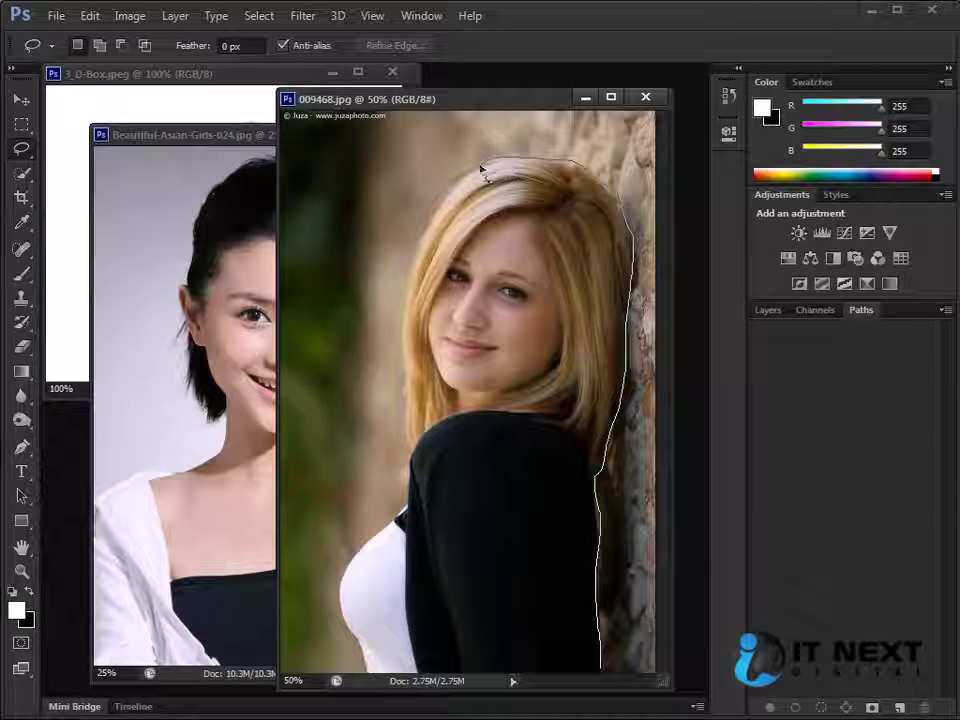
{"action": "left_click_drag", "start_coordinate": [406, 326], "coordinate": [405, 375]}
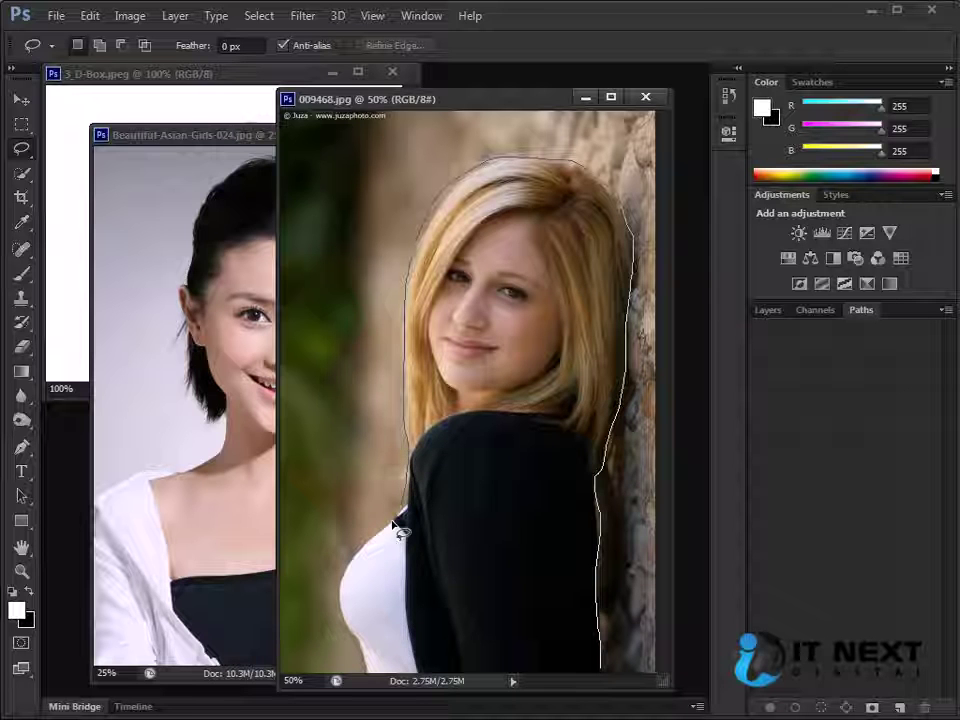
{"action": "left_click_drag", "start_coordinate": [339, 604], "coordinate": [343, 625]}
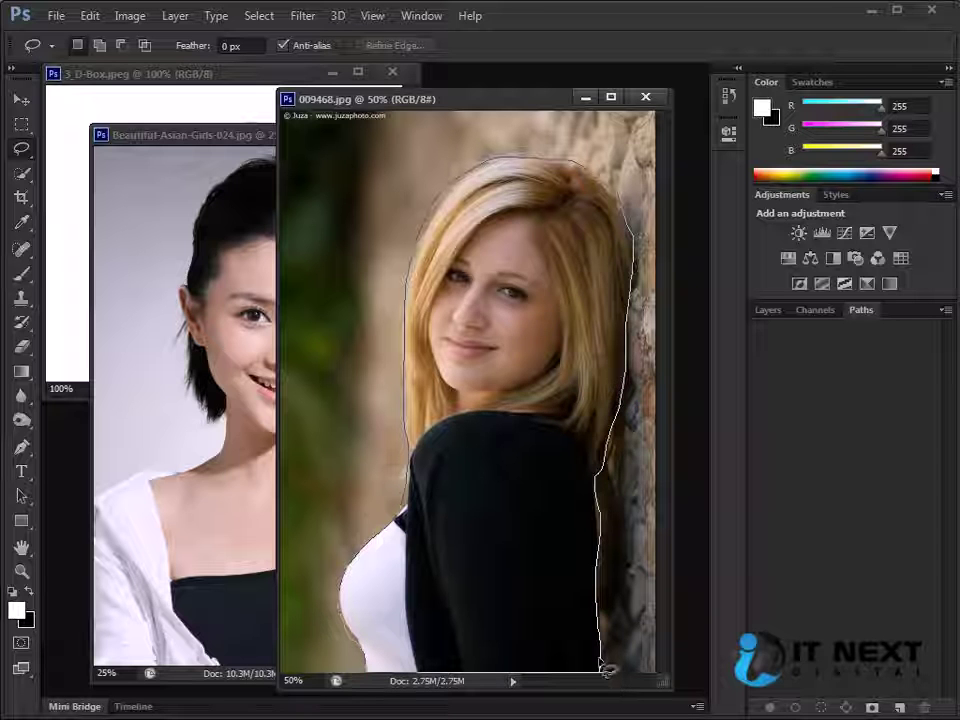
{"action": "left_click_drag", "start_coordinate": [607, 668], "coordinate": [600, 668]}
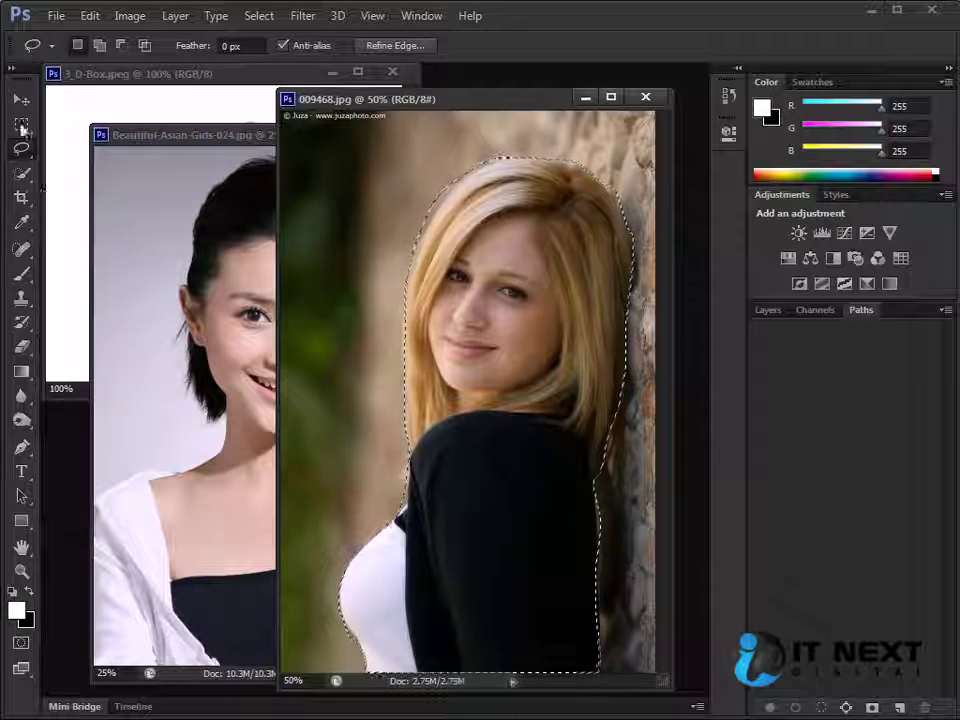
Float the 009468.jpg window, enlarge it, and zoom out to see the whole photo.
{"action": "left_click", "coordinate": [23, 128]}
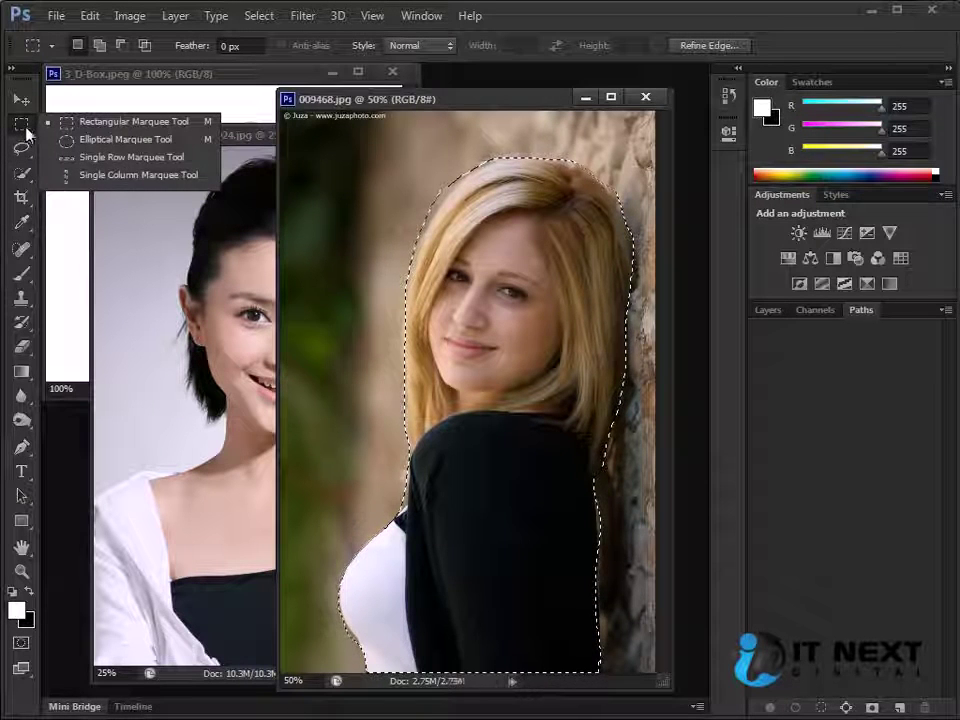
{"action": "left_click", "coordinate": [21, 149]}
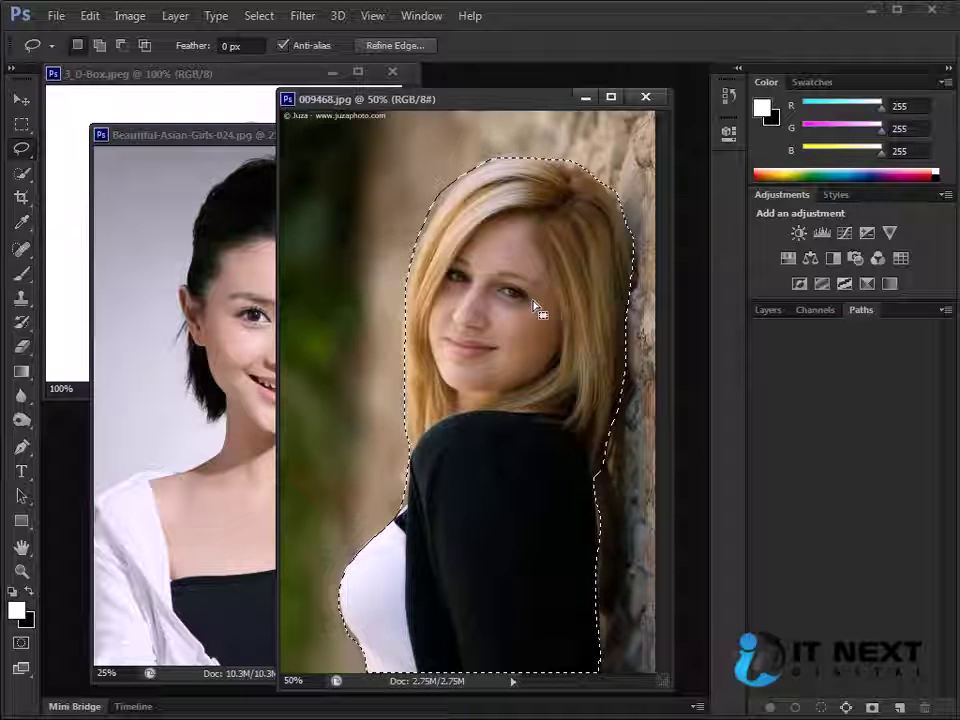
{"action": "mouse_move", "coordinate": [441, 99]}
{"action": "left_mouse_down"}
{"action": "mouse_move", "coordinate": [398, 100]}
{"action": "mouse_move", "coordinate": [398, 78]}
{"action": "left_mouse_up"}
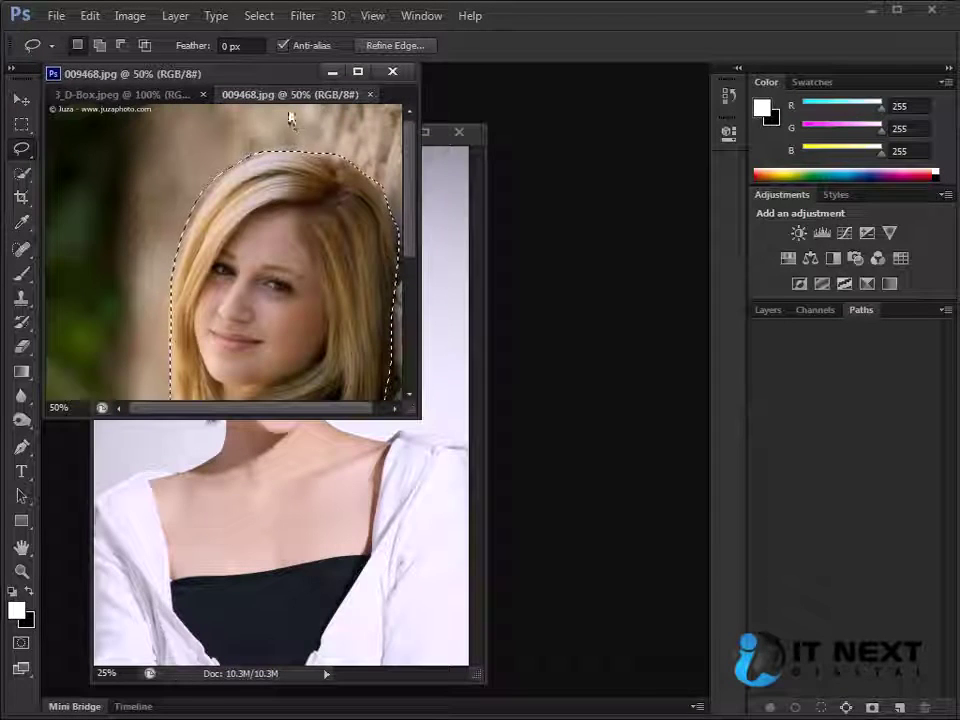
{"action": "left_click_drag", "start_coordinate": [290, 94], "coordinate": [279, 172]}
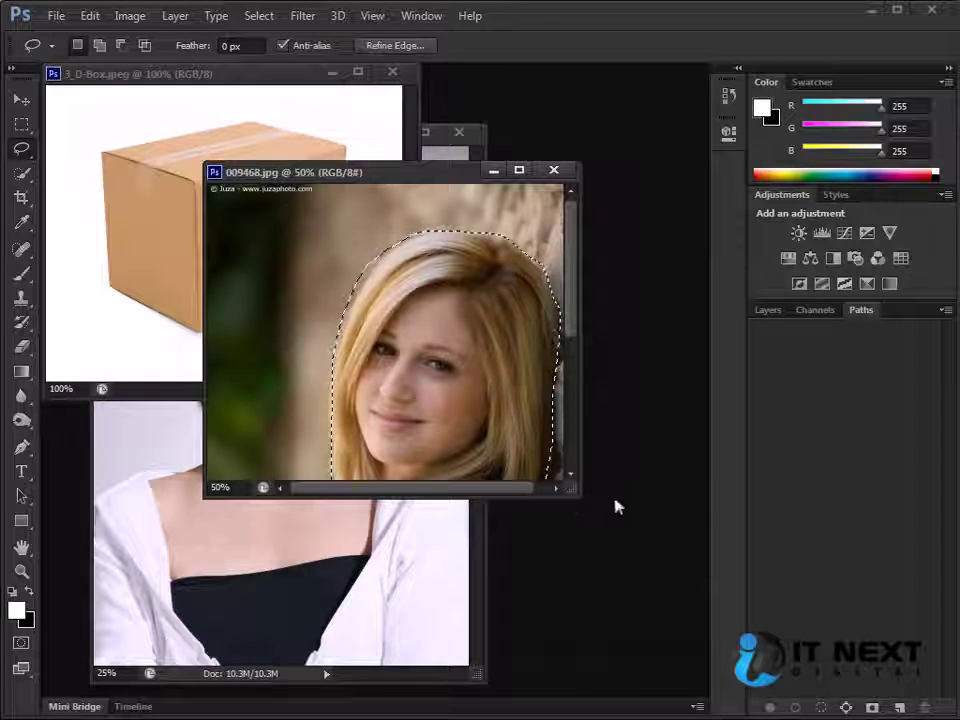
{"action": "left_click_drag", "start_coordinate": [574, 492], "coordinate": [620, 626]}
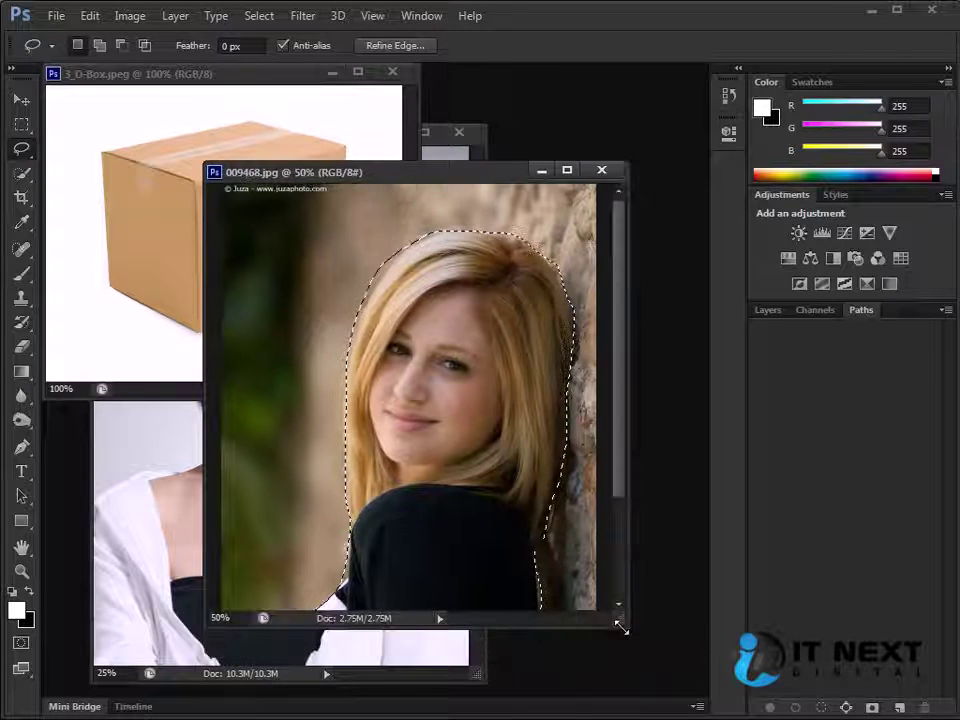
{"action": "key", "text": "ctrl+minus"}
Copy the selected woman and paste her into a new Untitled-1 document.
{"action": "left_click", "coordinate": [90, 15]}
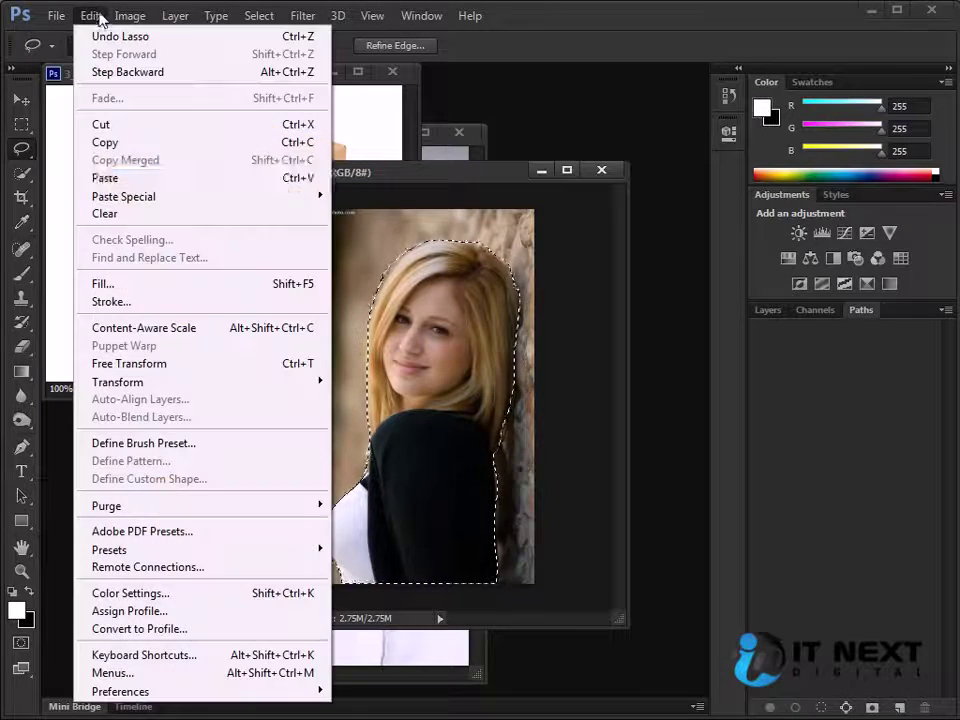
{"action": "left_click", "coordinate": [110, 142]}
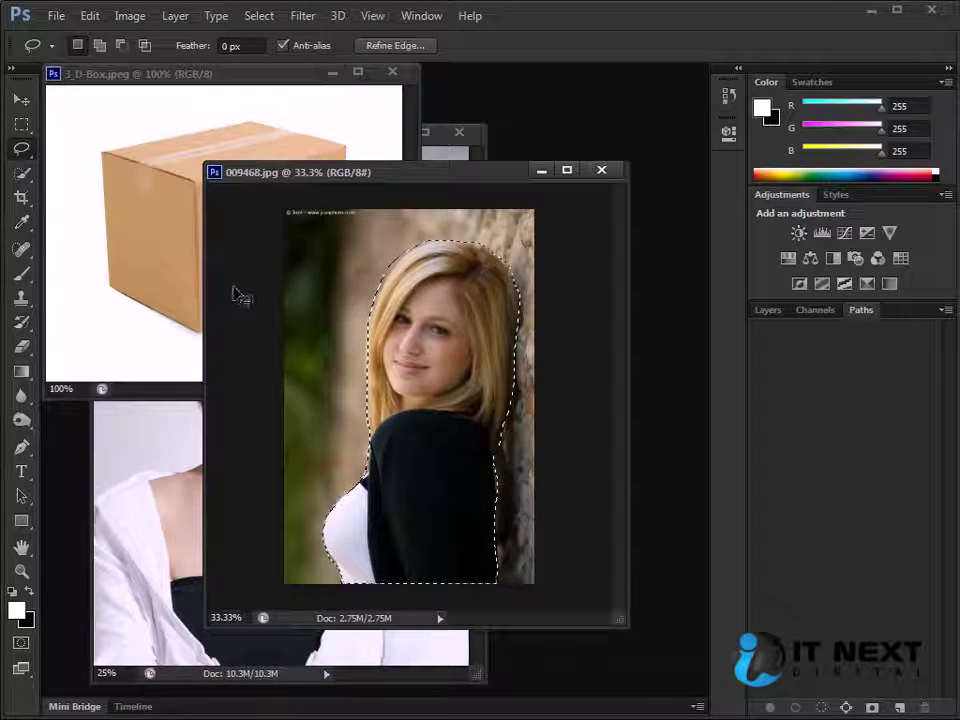
{"action": "key", "text": "ctrl+n"}
{"action": "left_click", "coordinate": [540, 167]}
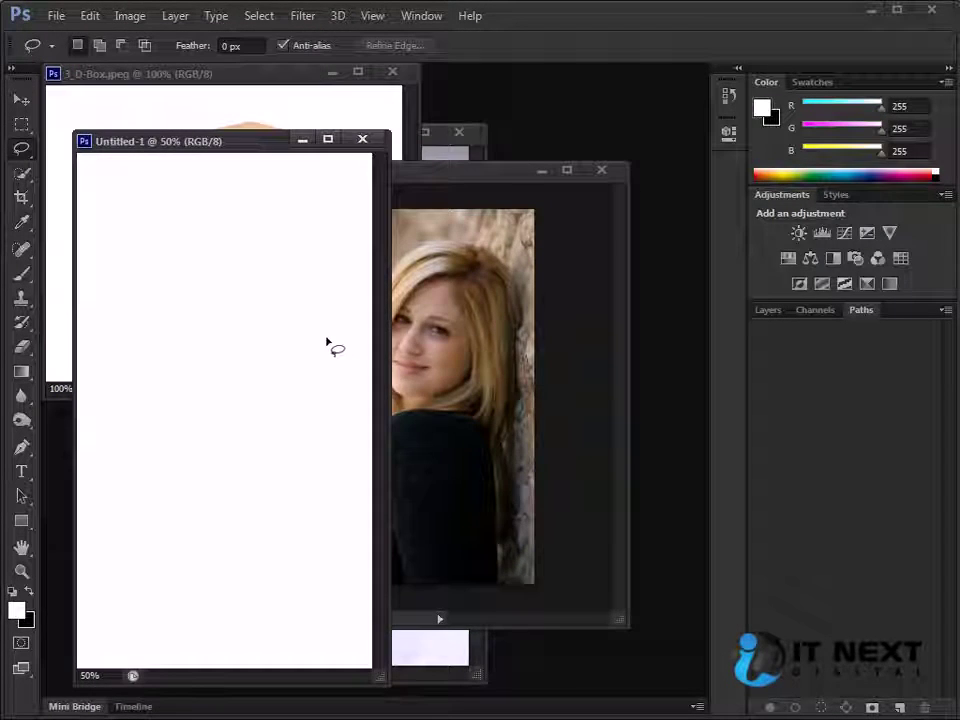
{"action": "key", "text": "ctrl+v"}
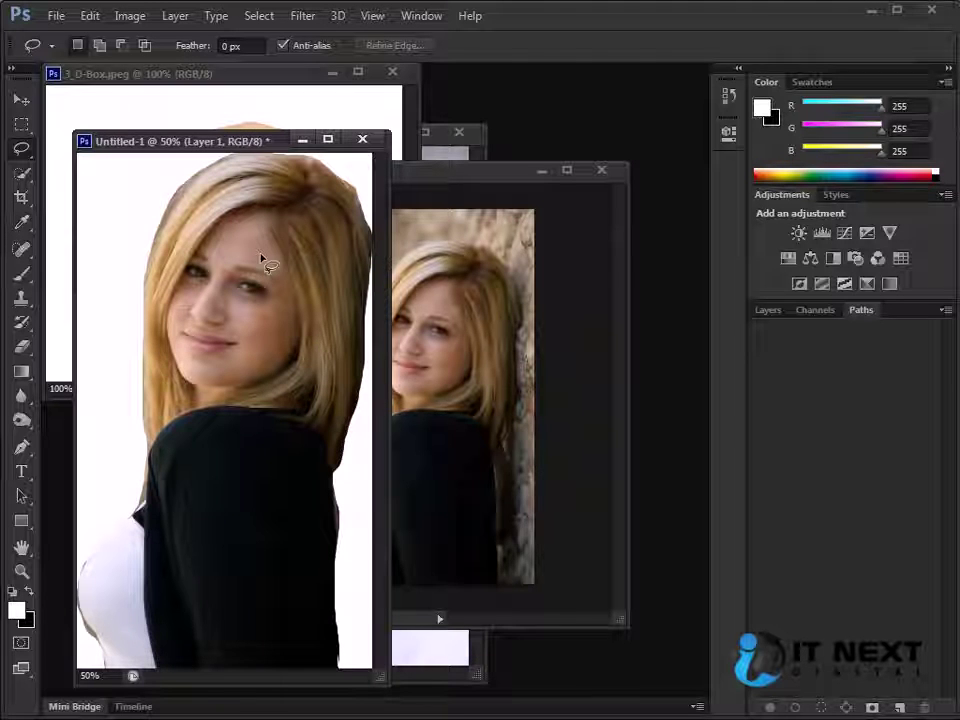
{"action": "left_click_drag", "start_coordinate": [390, 133], "coordinate": [588, 80]}
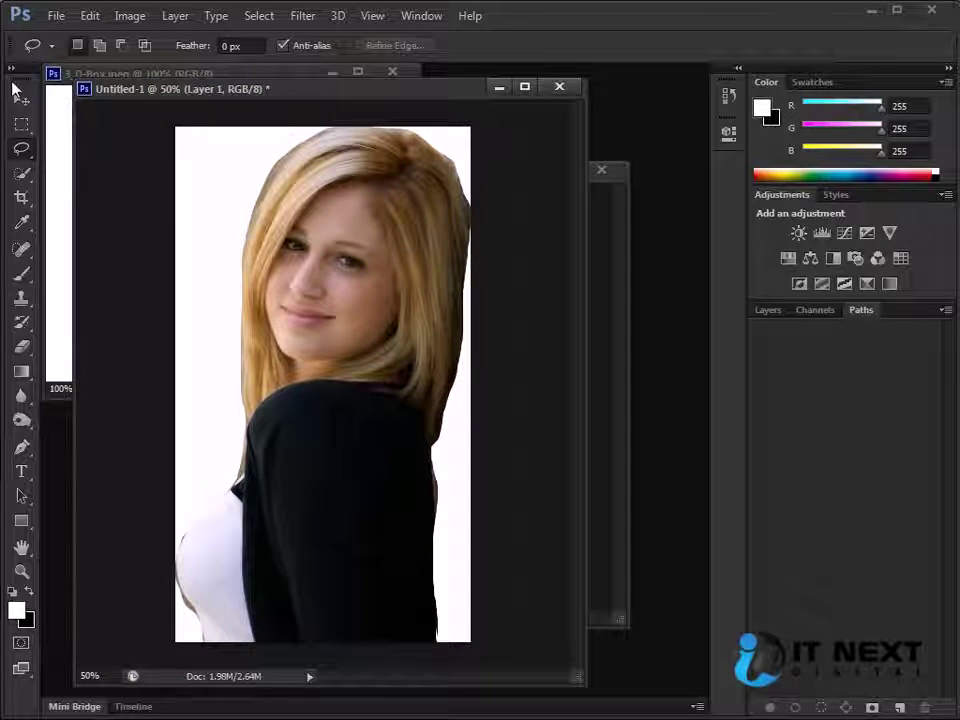
{"action": "left_click", "coordinate": [20, 100]}
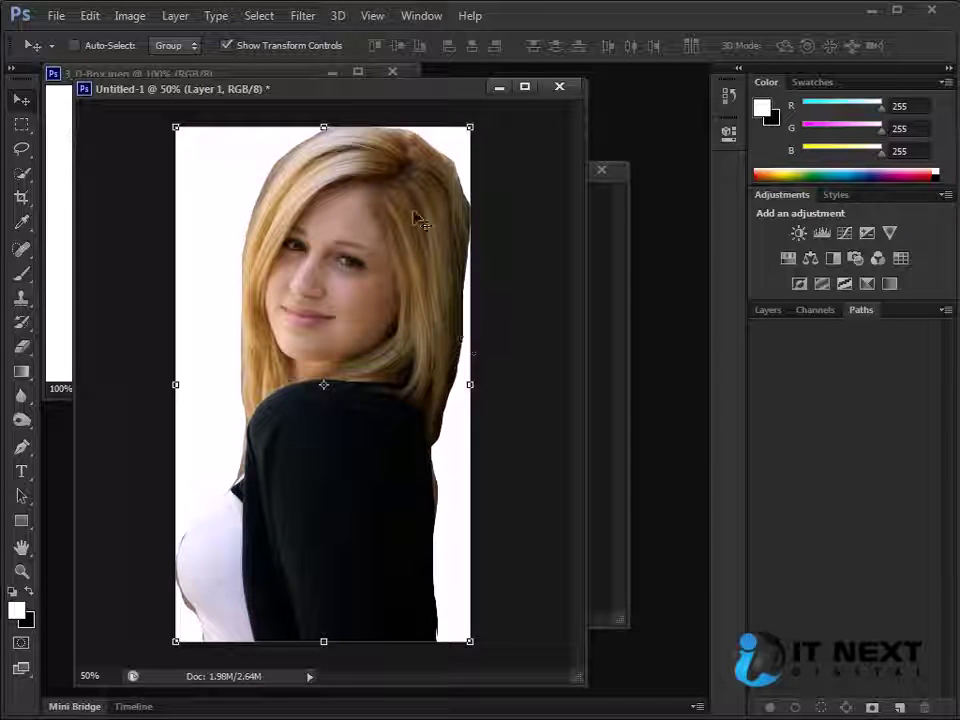
{"action": "mouse_move", "coordinate": [386, 92]}
{"action": "left_mouse_down"}
{"action": "mouse_move", "coordinate": [439, 94]}
{"action": "mouse_move", "coordinate": [482, 210]}
{"action": "left_mouse_up"}
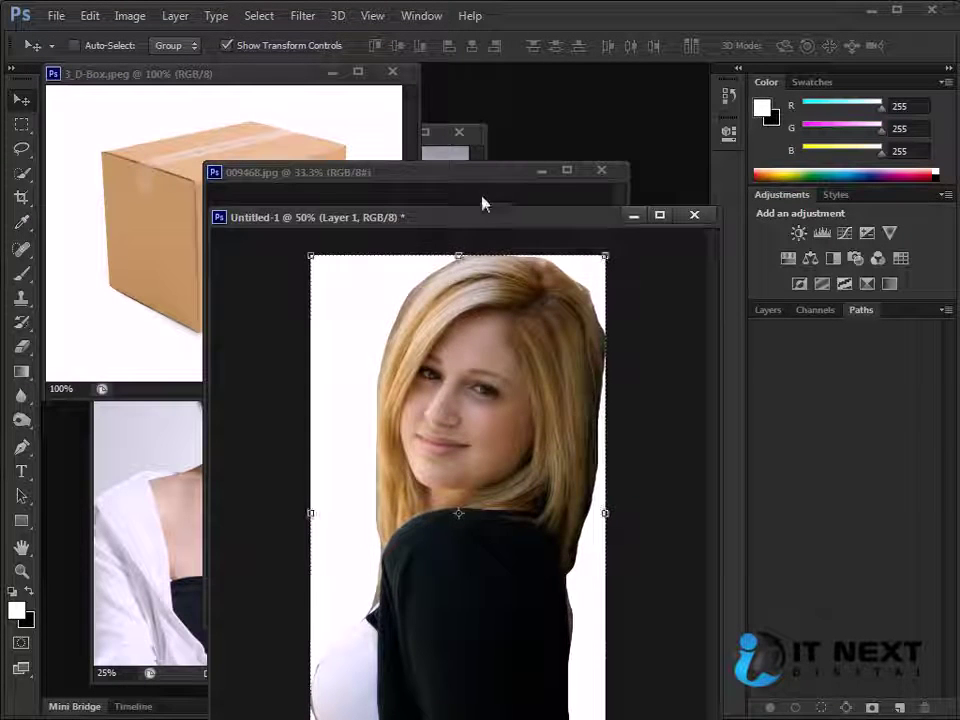
Return to 009468.jpg with the Lasso and open Refine Edge for its selection.
{"action": "left_click", "coordinate": [495, 290]}
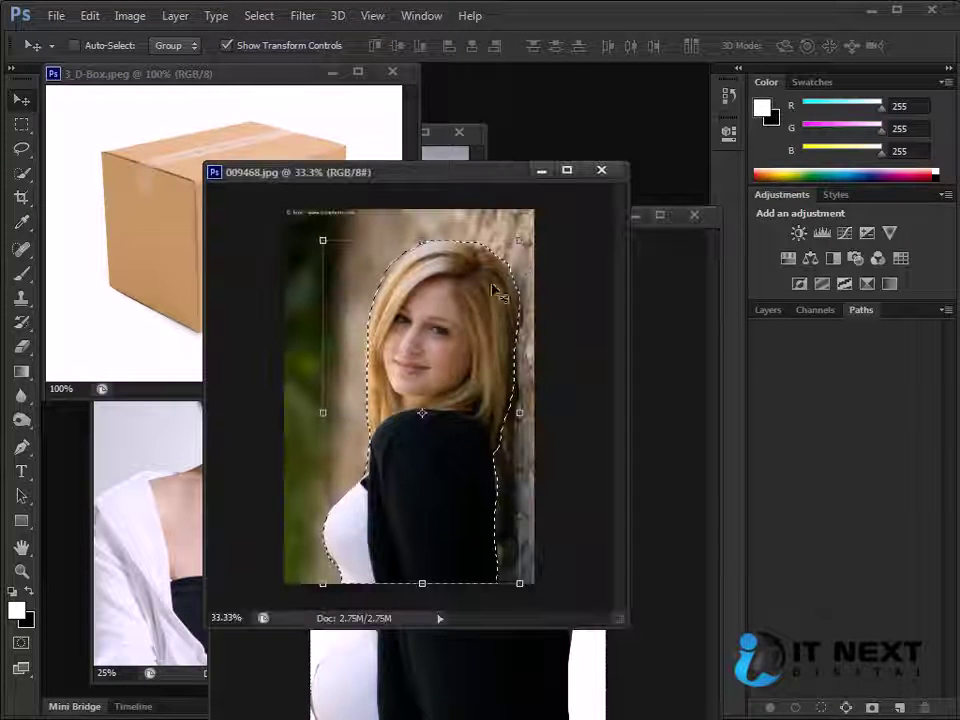
{"action": "left_click", "coordinate": [23, 150]}
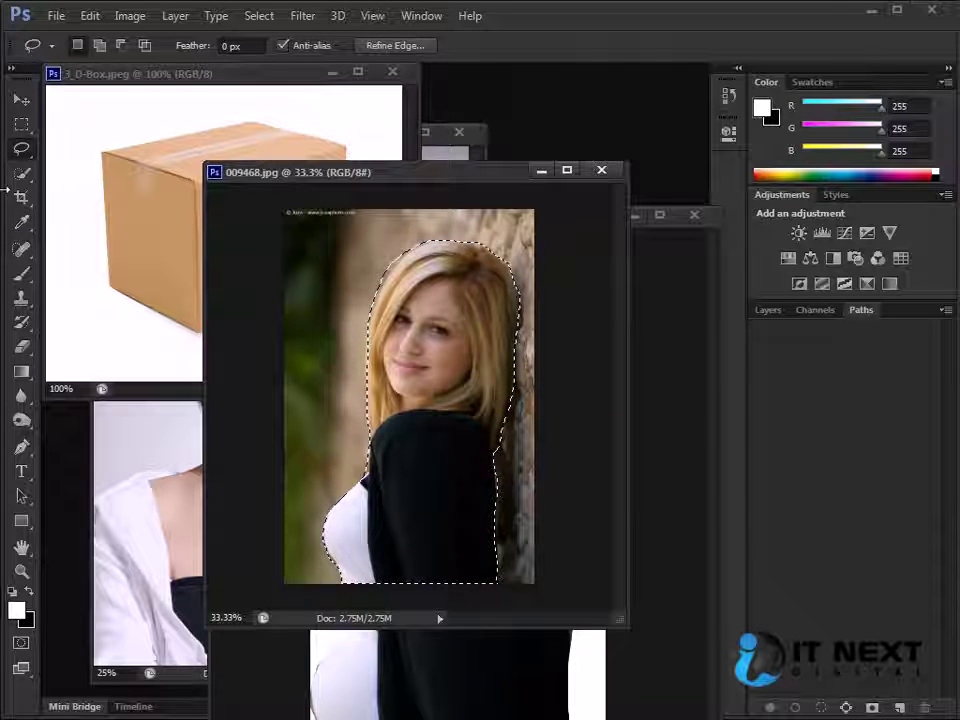
{"action": "left_click", "coordinate": [396, 46]}
Move the Refine Edge dialog beside the photo and set the preview to On White.
{"action": "left_click_drag", "start_coordinate": [580, 135], "coordinate": [574, 180]}
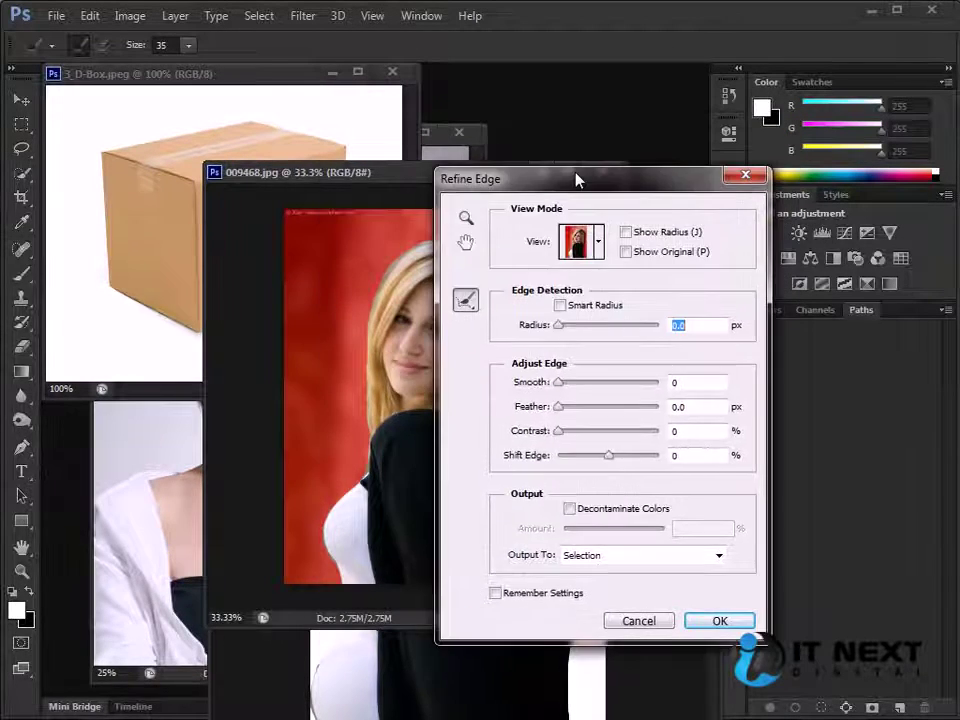
{"action": "left_click", "coordinate": [598, 242]}
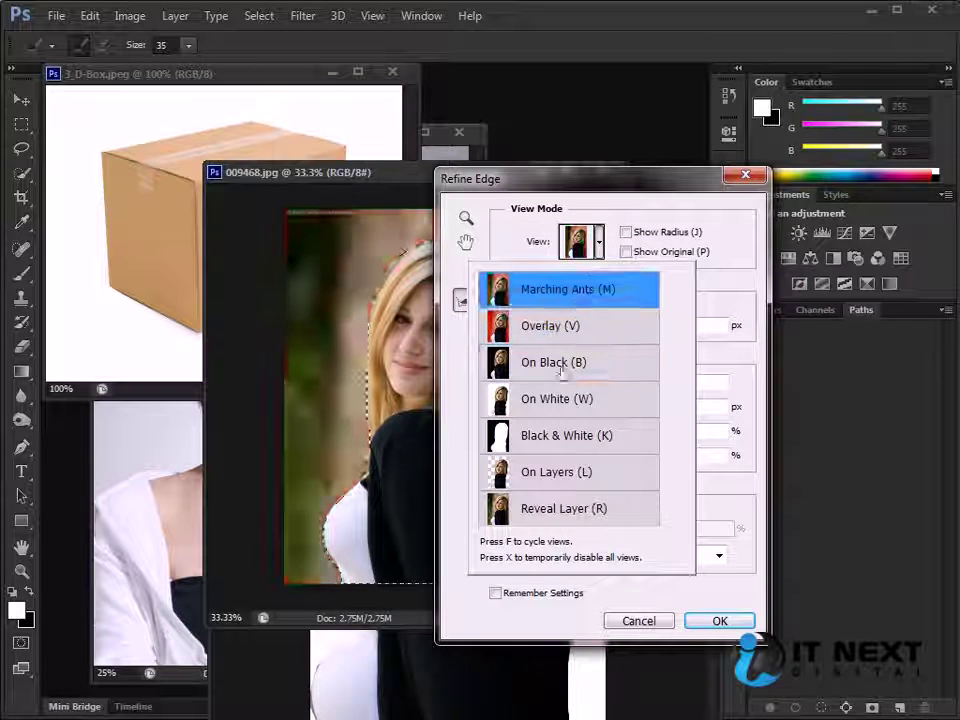
{"action": "left_click_drag", "start_coordinate": [631, 199], "coordinate": [762, 150]}
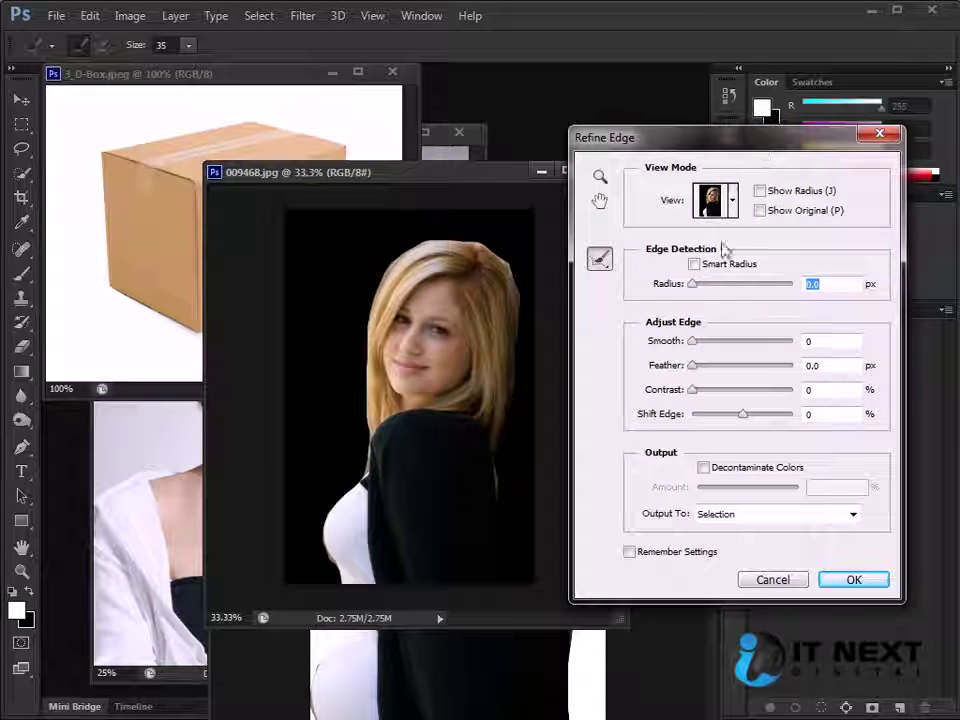
{"action": "left_click", "coordinate": [714, 200]}
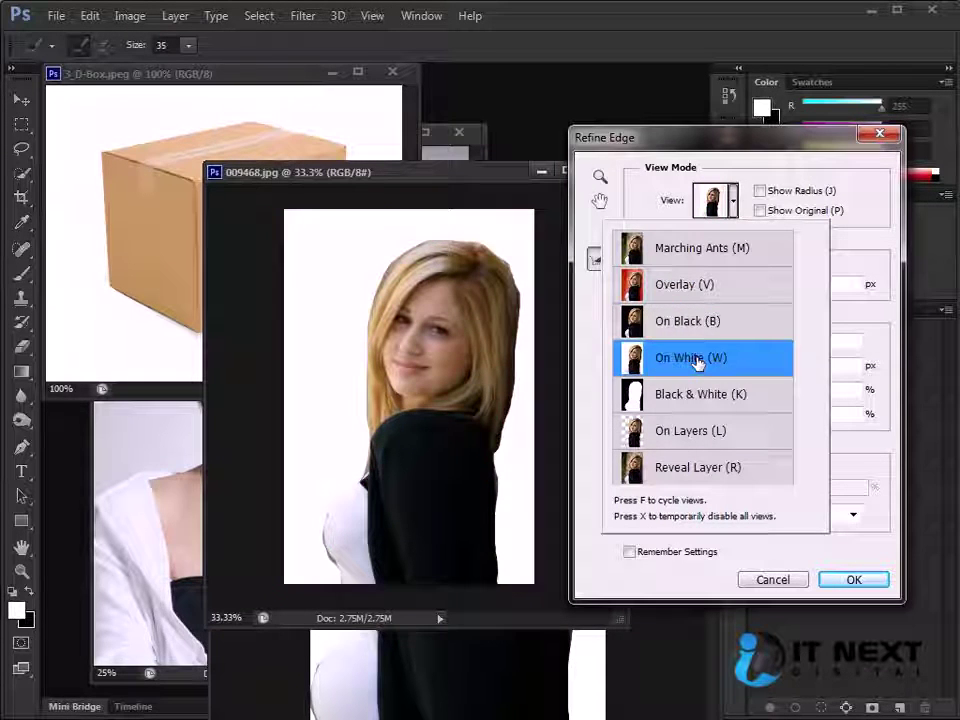
{"action": "left_click", "coordinate": [700, 358]}
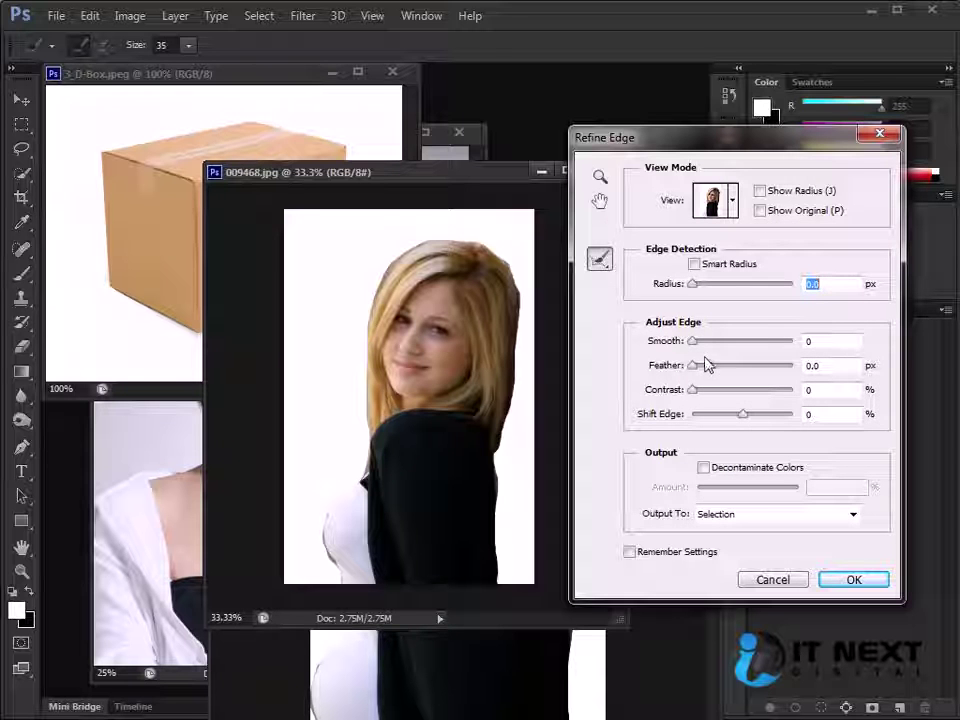
Test edge smoothing and a 3.0 px detection radius on the face, then reset both to 0.
{"action": "left_click_drag", "start_coordinate": [694, 345], "coordinate": [721, 349]}
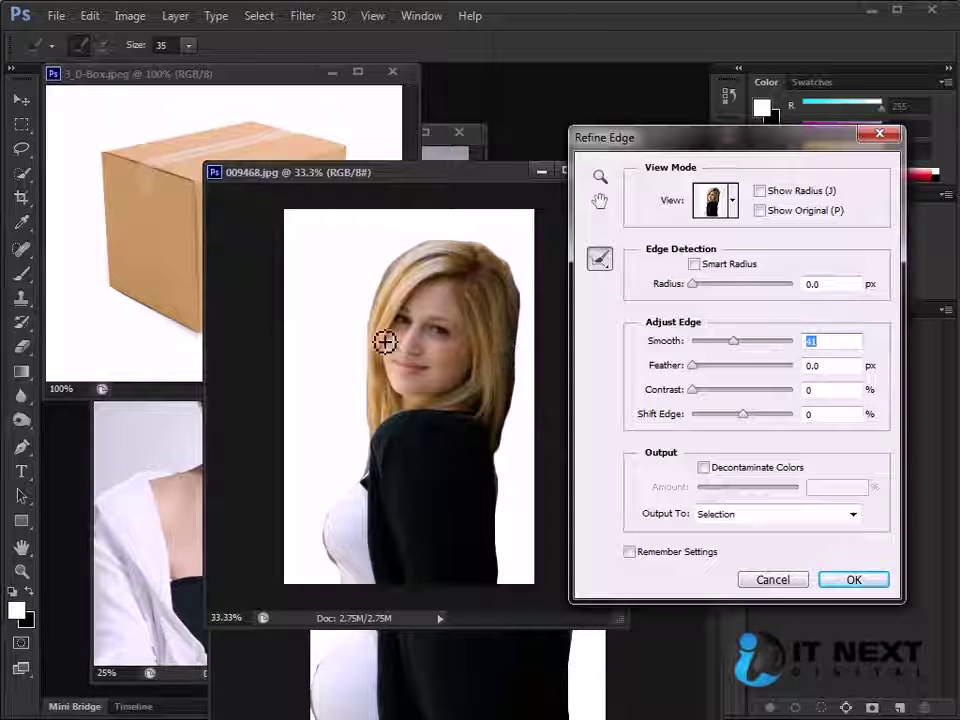
{"action": "key", "text": "ctrl+plus"}
{"action": "key", "text": "ctrl+plus"}
{"action": "key", "text": "ctrl+plus"}
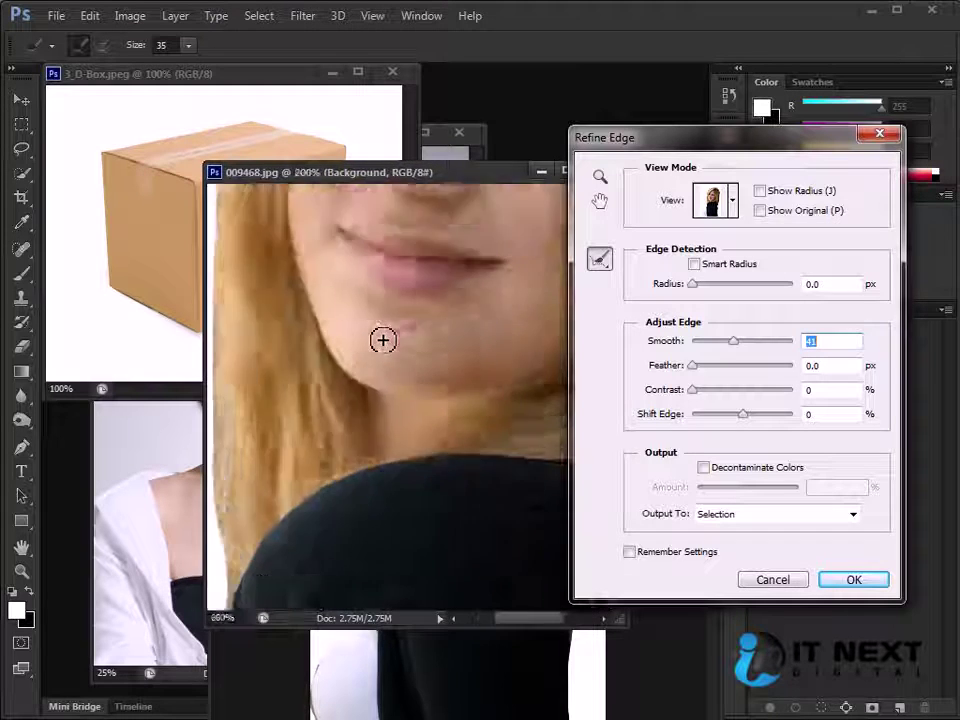
{"action": "key", "text": "ctrl+plus"}
{"action": "left_click_drag", "start_coordinate": [476, 315], "coordinate": [473, 468]}
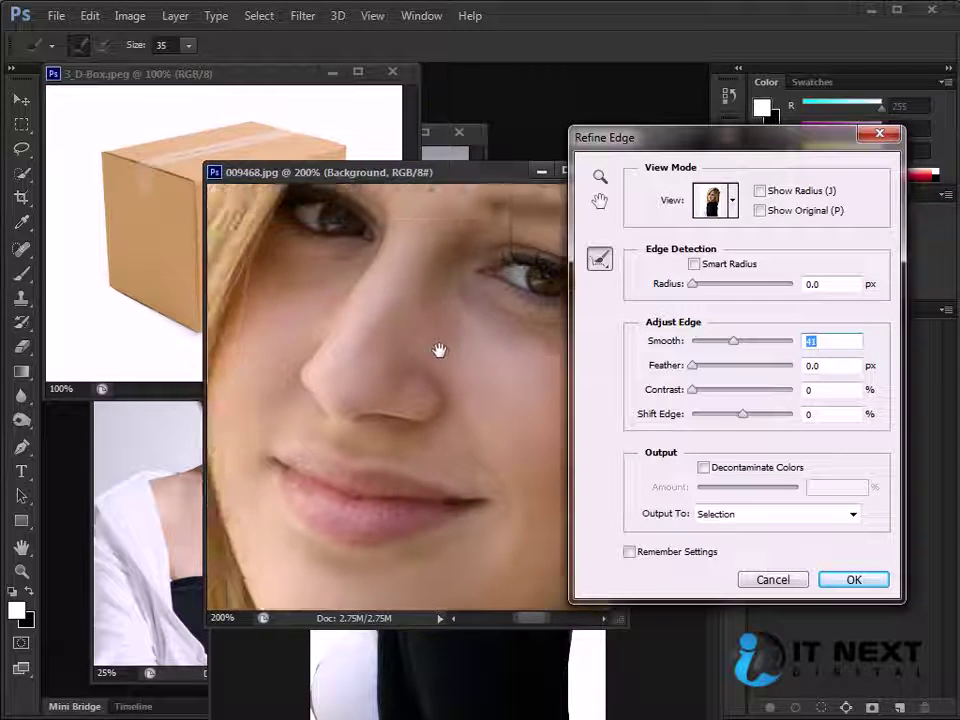
{"action": "left_click_drag", "start_coordinate": [439, 349], "coordinate": [482, 465]}
{"action": "key", "text": "ctrl+minus"}
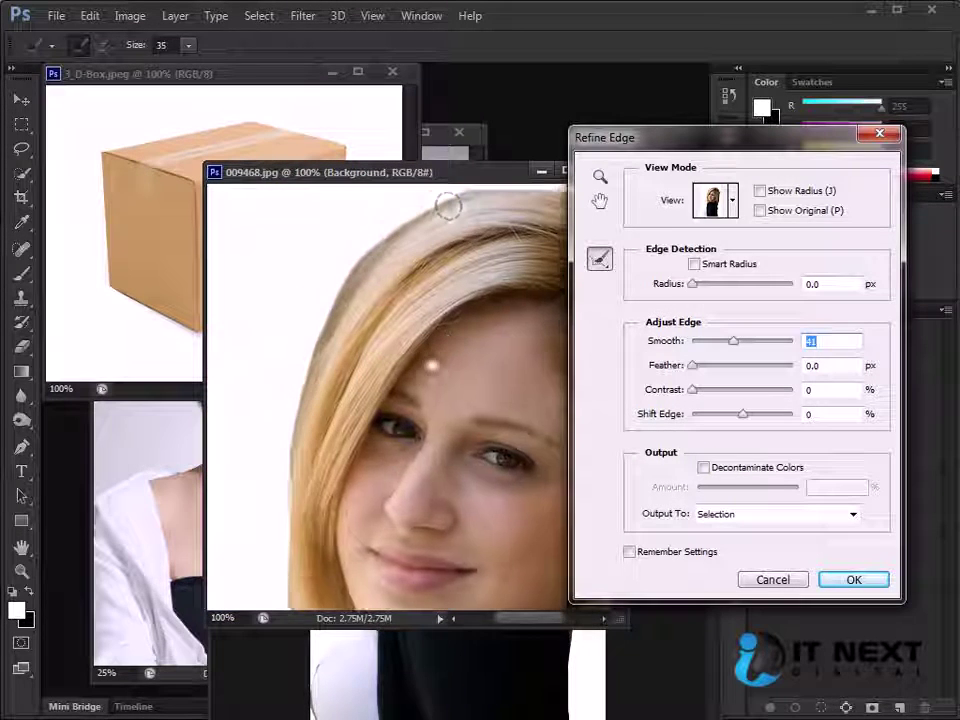
{"action": "scroll", "coordinate": [430, 335], "scroll_direction": "up", "scroll_amount": 3}
{"action": "scroll", "coordinate": [415, 298], "scroll_direction": "up", "scroll_amount": 2}
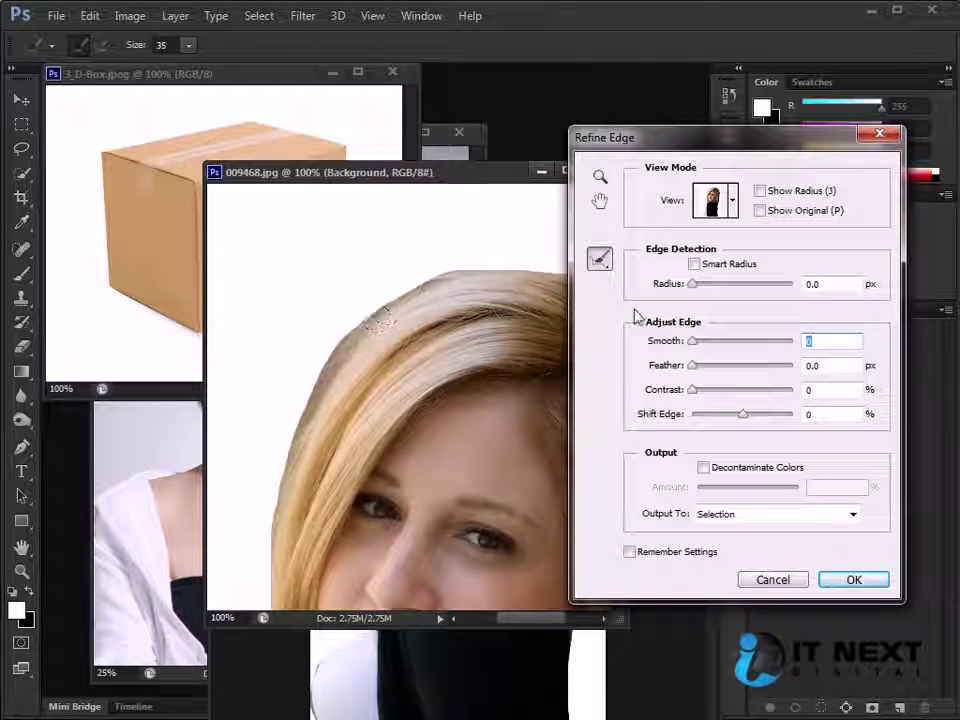
{"action": "left_click_drag", "start_coordinate": [514, 289], "coordinate": [385, 258]}
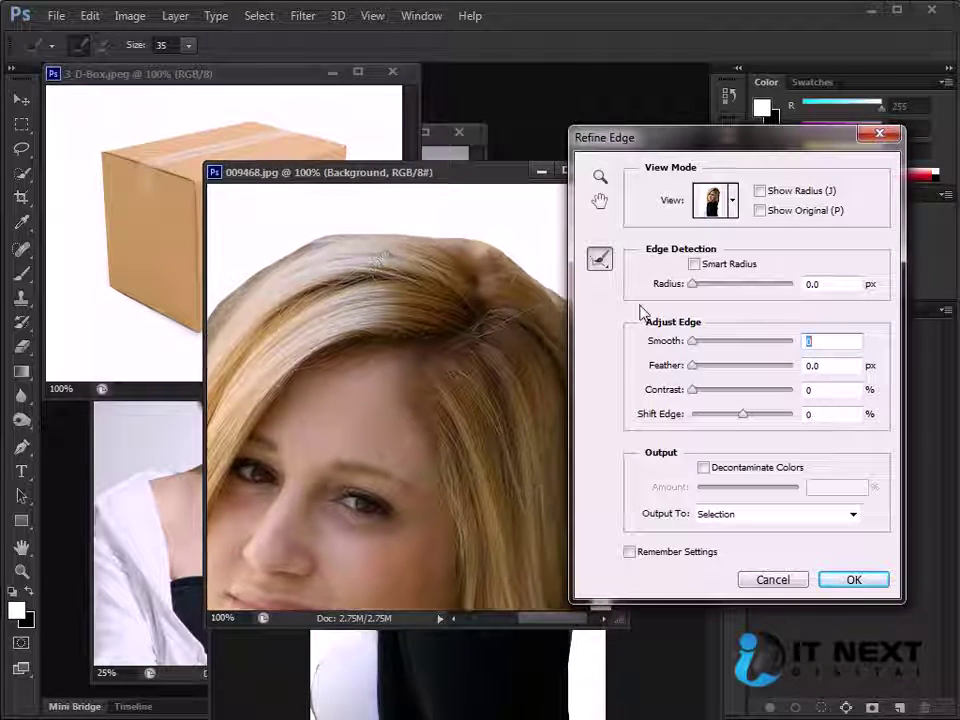
{"action": "left_click_drag", "start_coordinate": [711, 345], "coordinate": [641, 295]}
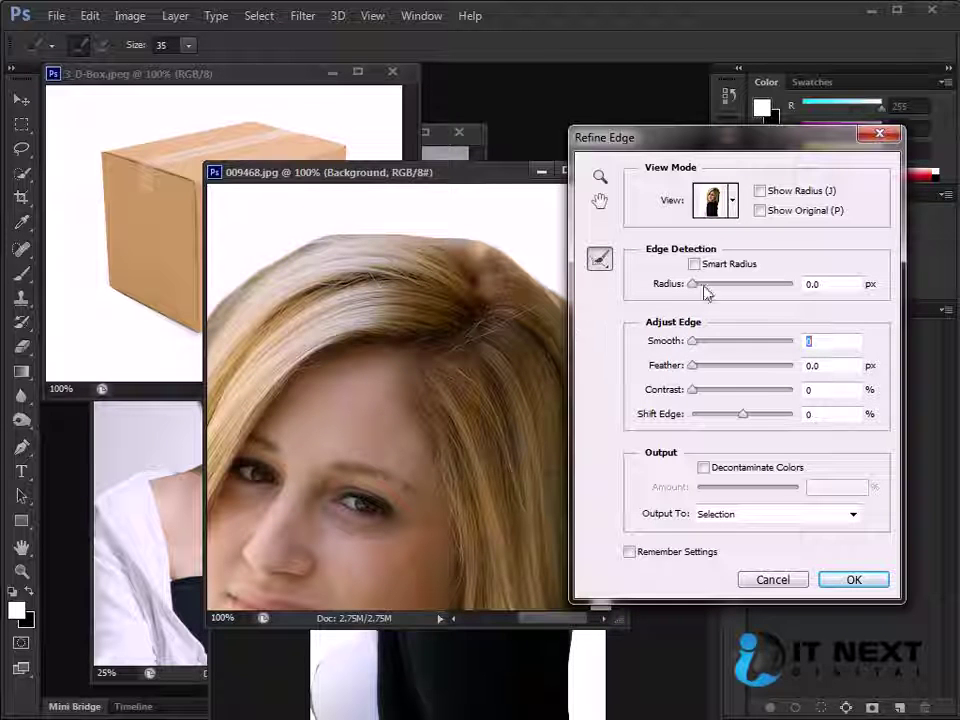
{"action": "left_click_drag", "start_coordinate": [703, 286], "coordinate": [709, 286]}
{"action": "mouse_move", "coordinate": [396, 283]}
{"action": "left_mouse_down"}
{"action": "mouse_move", "coordinate": [495, 279]}
{"action": "mouse_move", "coordinate": [420, 317]}
{"action": "left_mouse_up"}
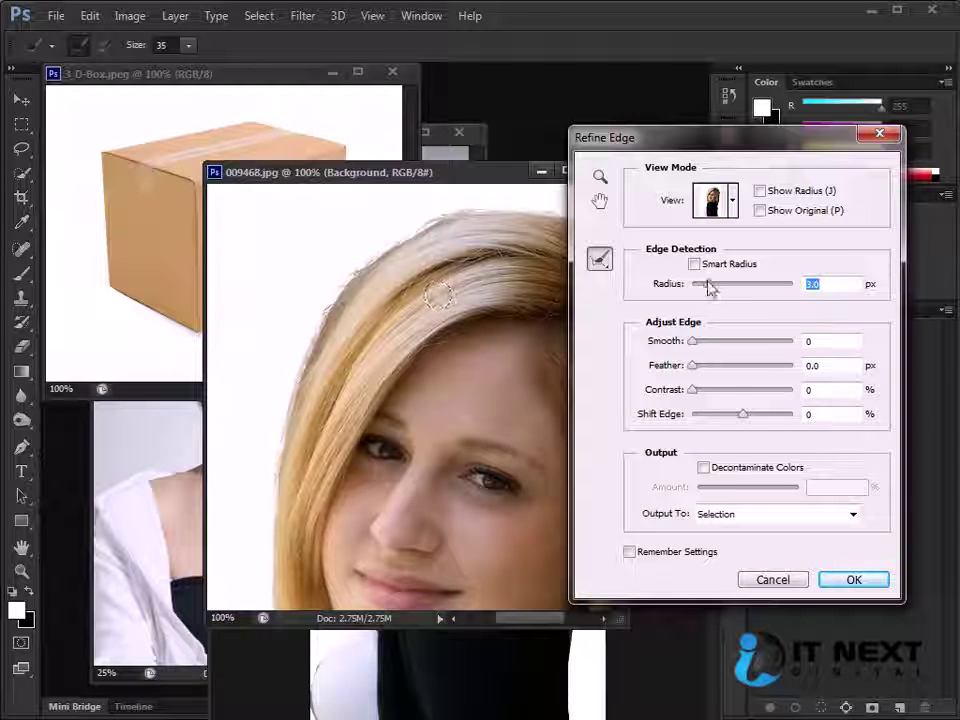
{"action": "left_click_drag", "start_coordinate": [709, 285], "coordinate": [583, 298]}
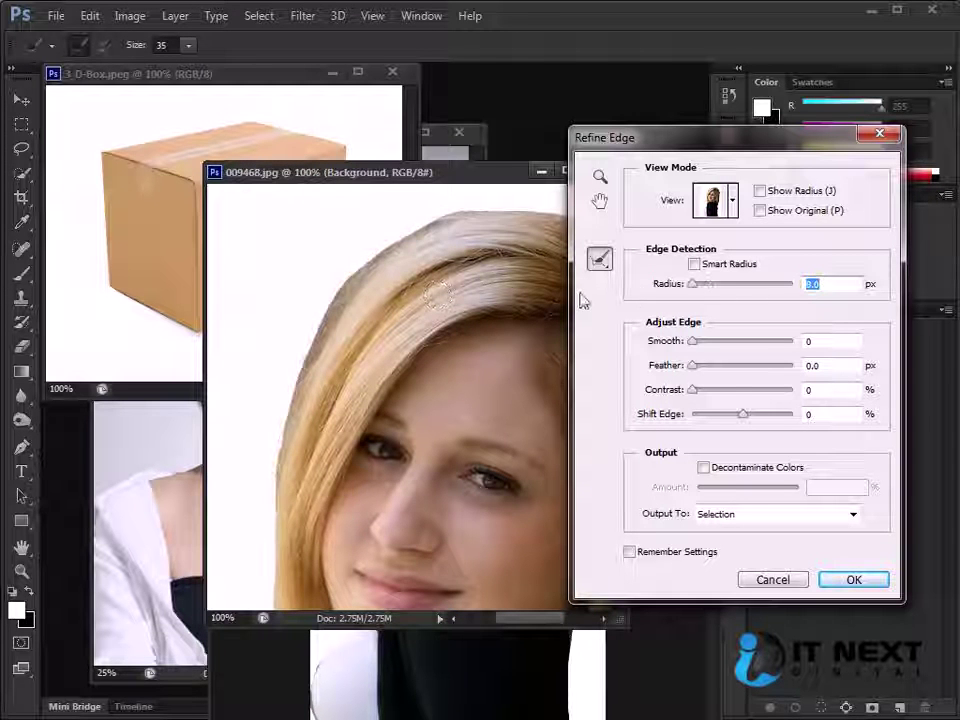
Set Smooth 8, Feather 32.9 px, Contrast 24%, Shift Edge +31%, and apply.
{"action": "left_click", "coordinate": [698, 341]}
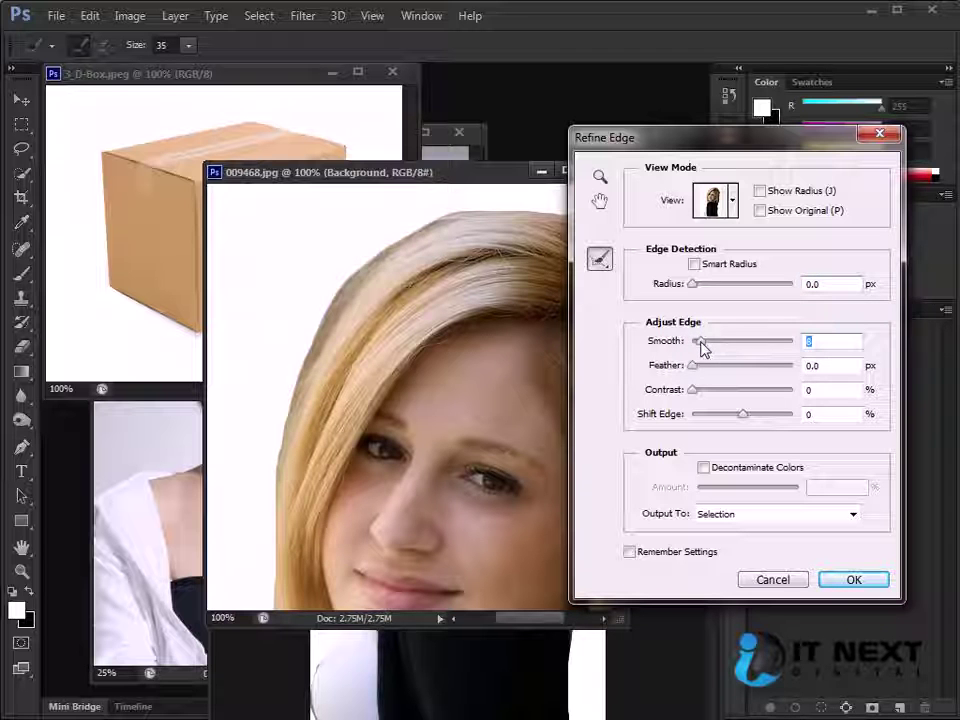
{"action": "left_click_drag", "start_coordinate": [688, 364], "coordinate": [702, 368]}
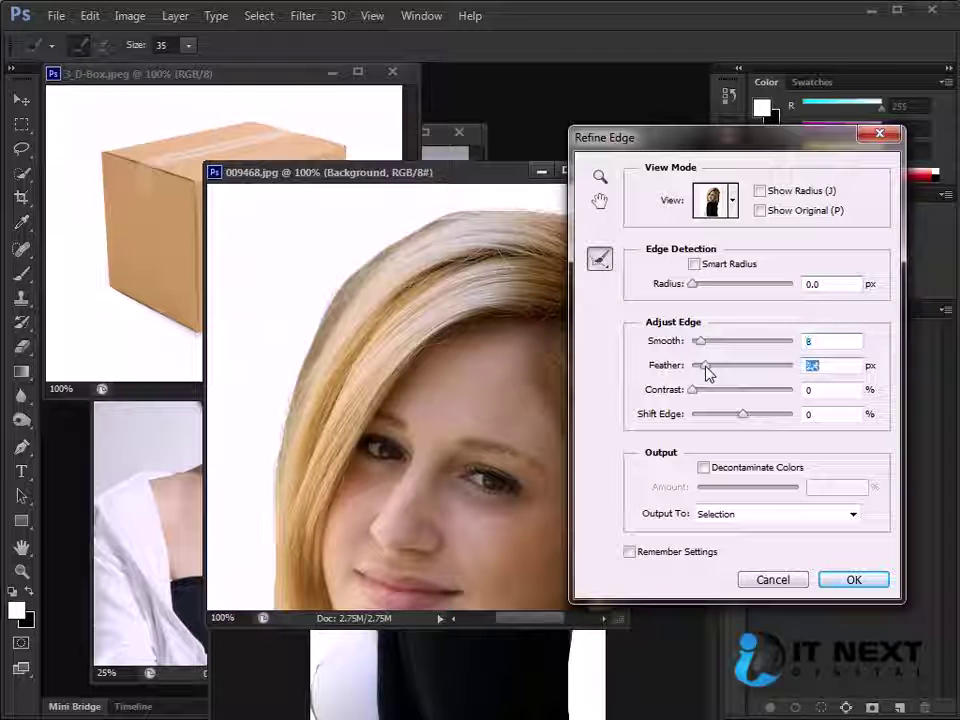
{"action": "key", "text": "ctrl+minus"}
{"action": "key", "text": "ctrl+minus"}
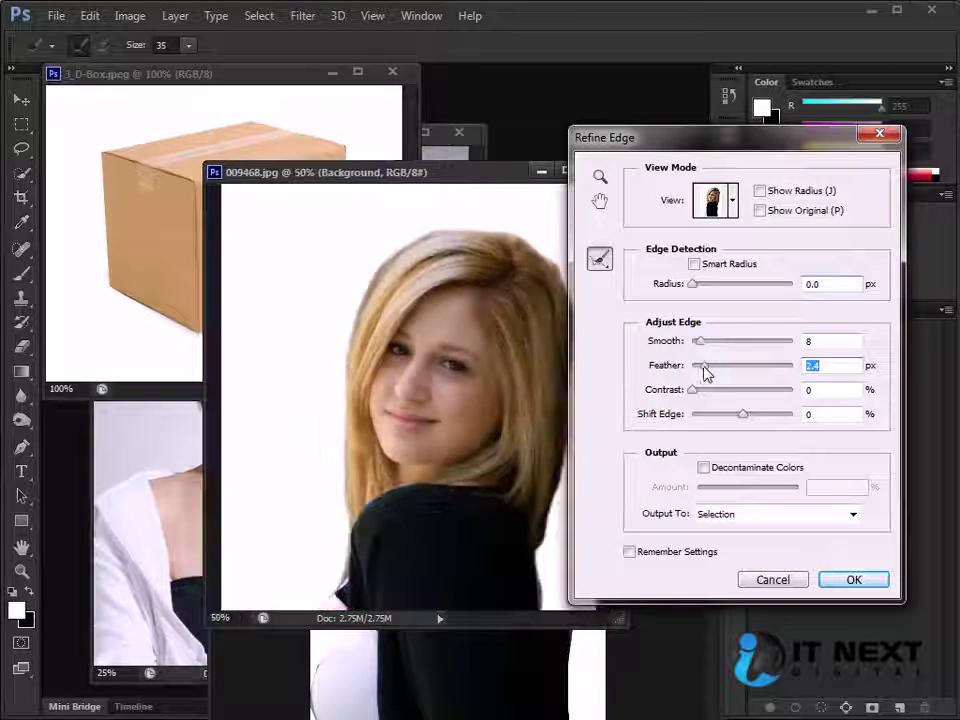
{"action": "left_click_drag", "start_coordinate": [709, 370], "coordinate": [720, 374]}
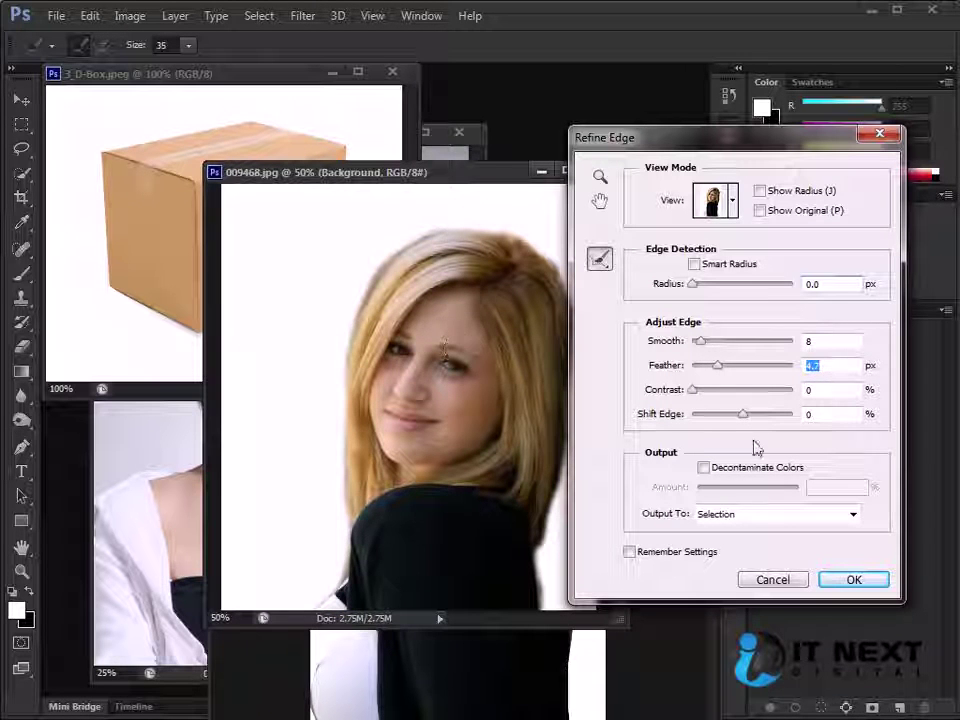
{"action": "left_click_drag", "start_coordinate": [713, 392], "coordinate": [717, 393]}
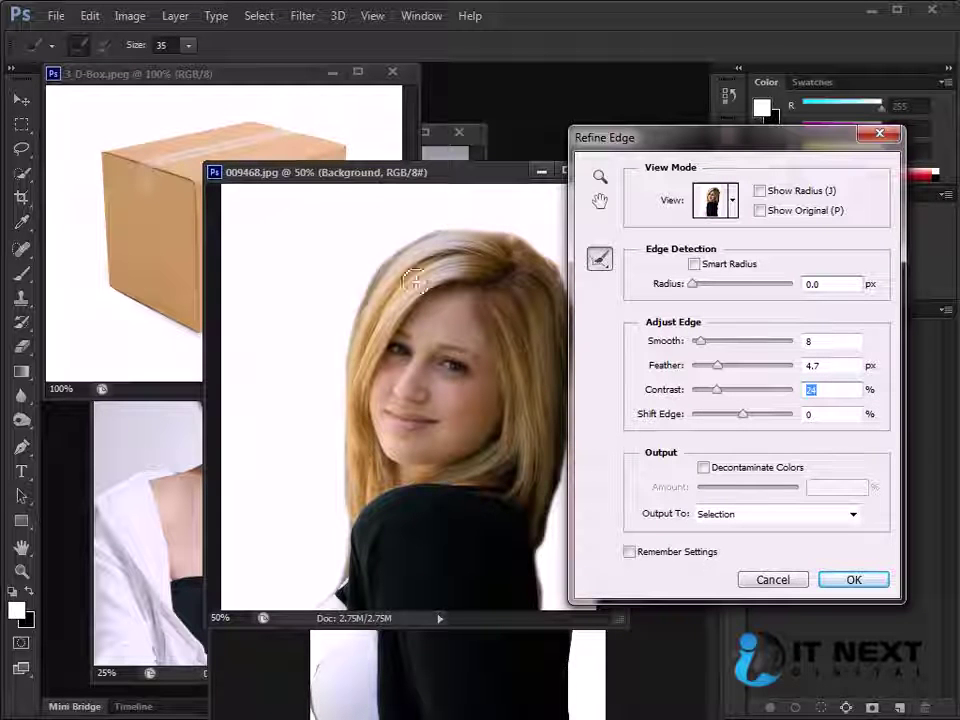
{"action": "left_click_drag", "start_coordinate": [430, 364], "coordinate": [432, 224]}
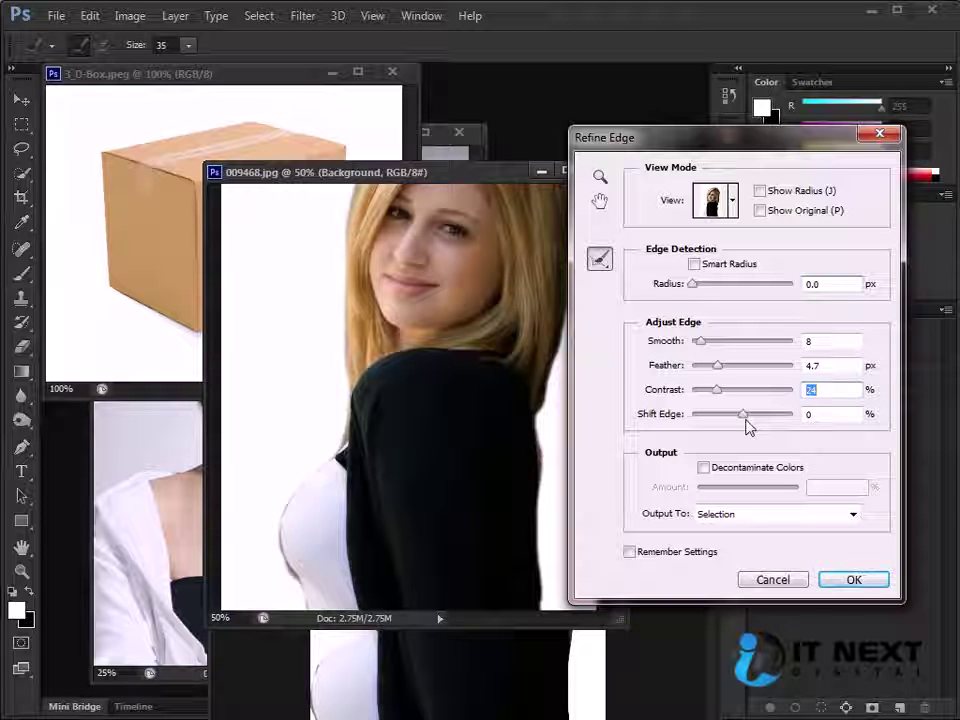
{"action": "left_click_drag", "start_coordinate": [744, 416], "coordinate": [722, 420]}
{"action": "mouse_move", "coordinate": [455, 343]}
{"action": "left_mouse_down"}
{"action": "mouse_move", "coordinate": [439, 407]}
{"action": "mouse_move", "coordinate": [420, 364]}
{"action": "mouse_move", "coordinate": [416, 393]}
{"action": "left_mouse_up"}
{"action": "mouse_move", "coordinate": [720, 416]}
{"action": "left_mouse_down"}
{"action": "mouse_move", "coordinate": [780, 424]}
{"action": "mouse_move", "coordinate": [717, 428]}
{"action": "mouse_move", "coordinate": [754, 424]}
{"action": "left_mouse_up"}
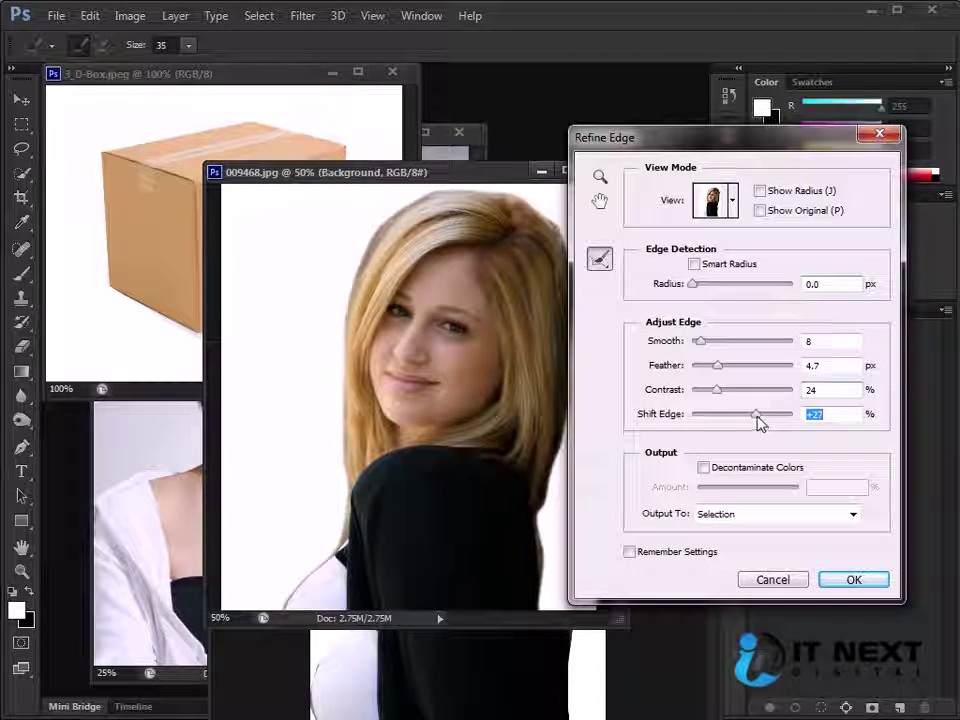
{"action": "left_click_drag", "start_coordinate": [752, 422], "coordinate": [765, 418]}
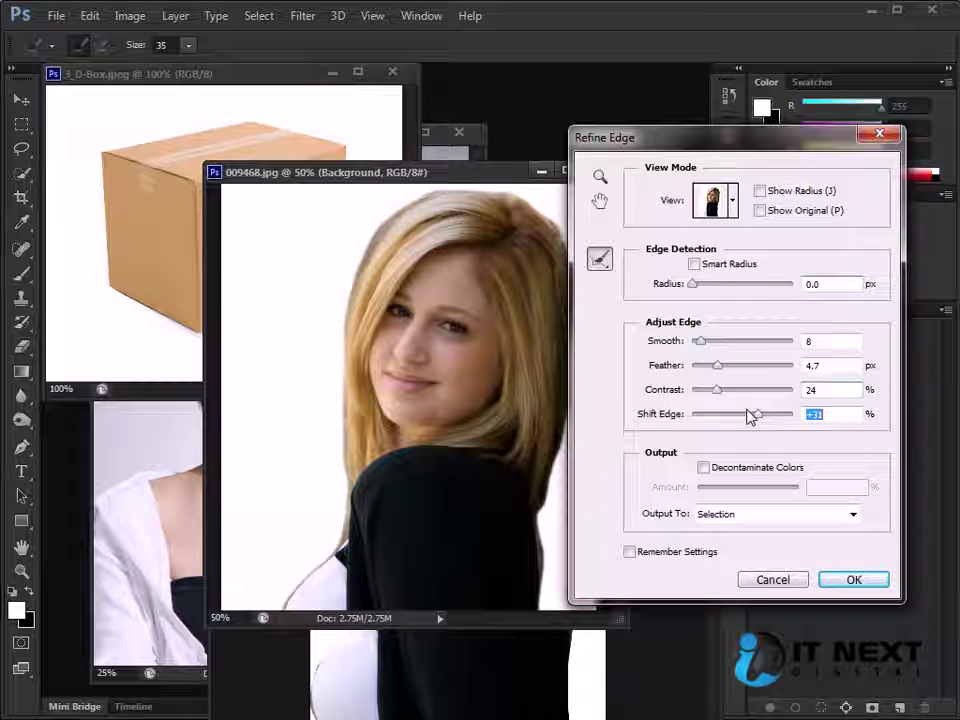
{"action": "left_click_drag", "start_coordinate": [736, 371], "coordinate": [742, 370]}
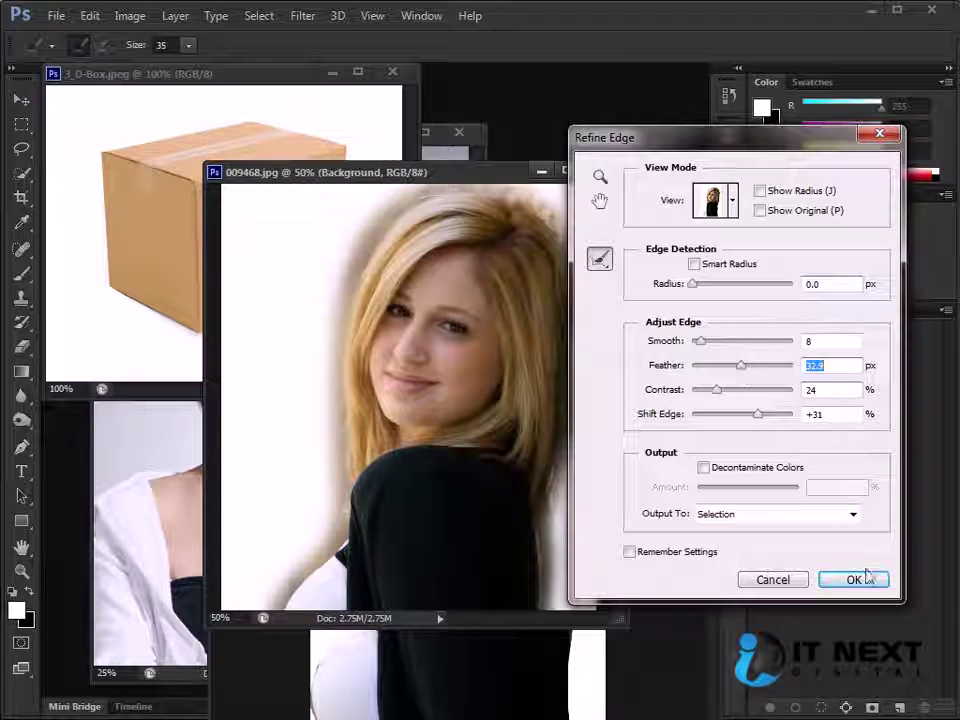
{"action": "left_click", "coordinate": [862, 578]}
Paste the soft-edged woman into a new Untitled-2 document.
{"action": "key", "text": "ctrl+c"}
{"action": "key", "text": "ctrl+n"}
{"action": "key", "text": "Return"}
{"action": "key", "text": "ctrl+v"}
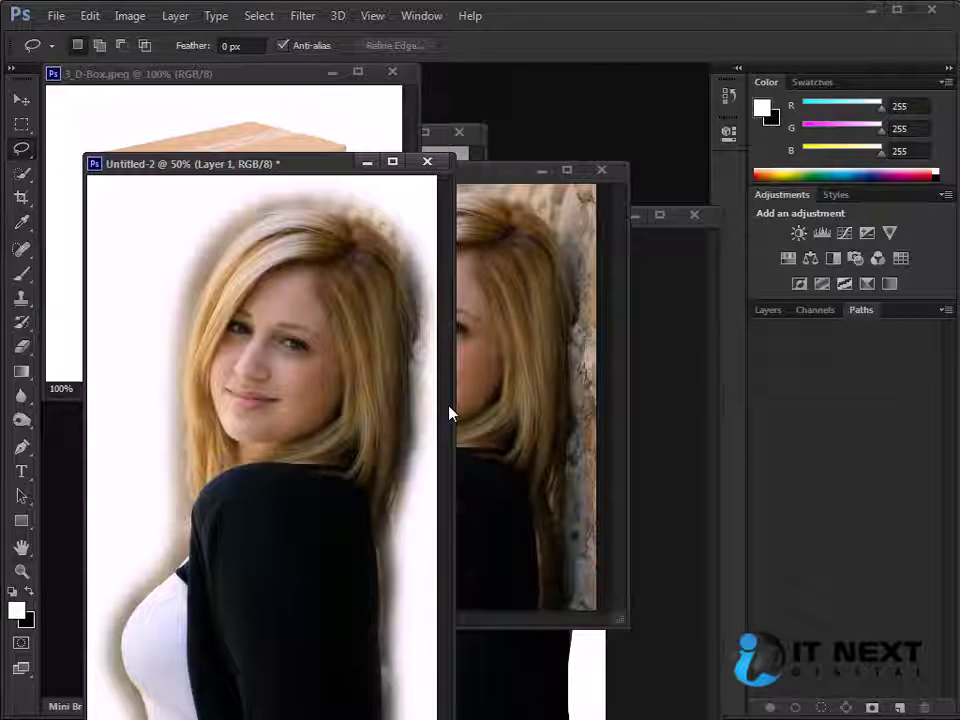
{"action": "mouse_move", "coordinate": [279, 165]}
{"action": "left_mouse_down"}
{"action": "mouse_move", "coordinate": [538, 166]}
{"action": "mouse_move", "coordinate": [544, 174]}
{"action": "left_mouse_up"}
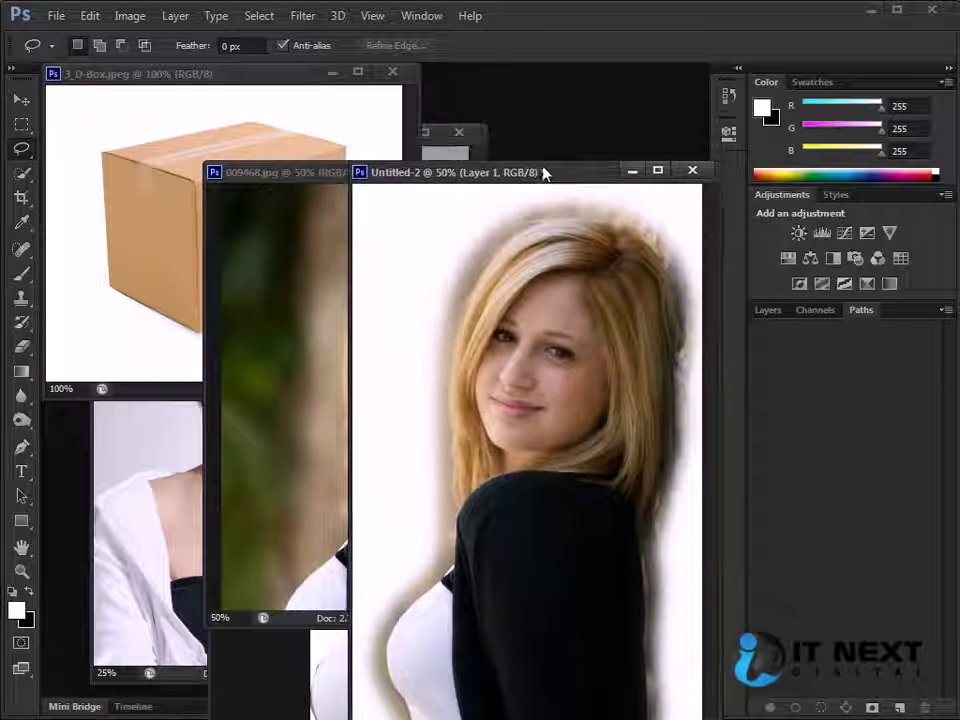
Arrange the windows and compare Untitled-1 with Untitled-2, leaving Untitled-2 in front.
{"action": "left_click", "coordinate": [168, 472]}
{"action": "left_click_drag", "start_coordinate": [310, 135], "coordinate": [258, 228]}
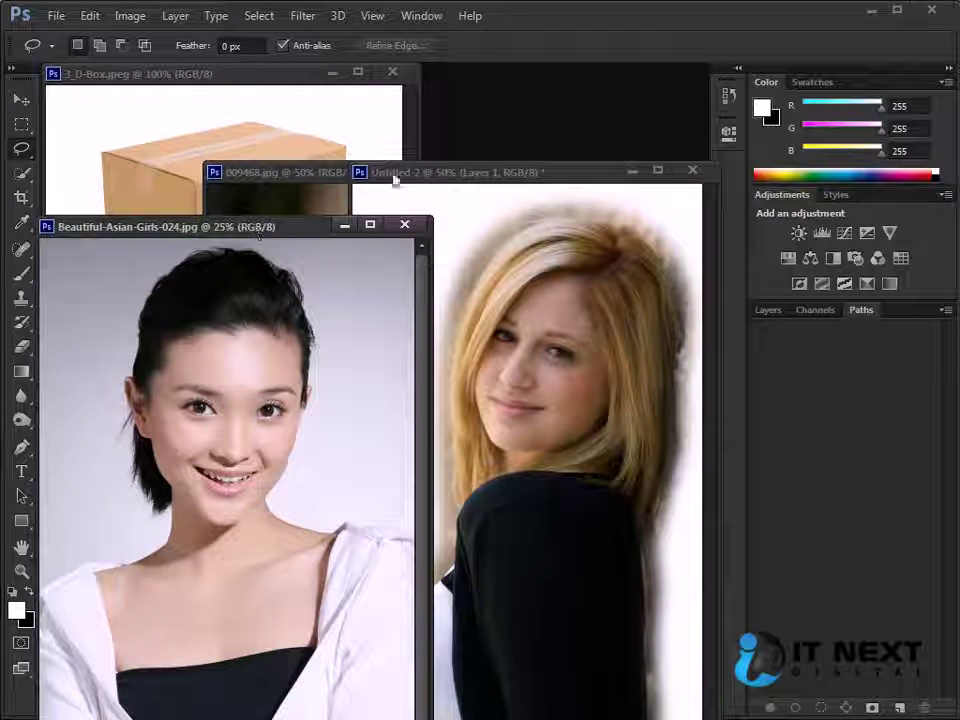
{"action": "mouse_move", "coordinate": [481, 180]}
{"action": "left_mouse_down"}
{"action": "mouse_move", "coordinate": [251, 214]}
{"action": "mouse_move", "coordinate": [180, 158]}
{"action": "left_mouse_up"}
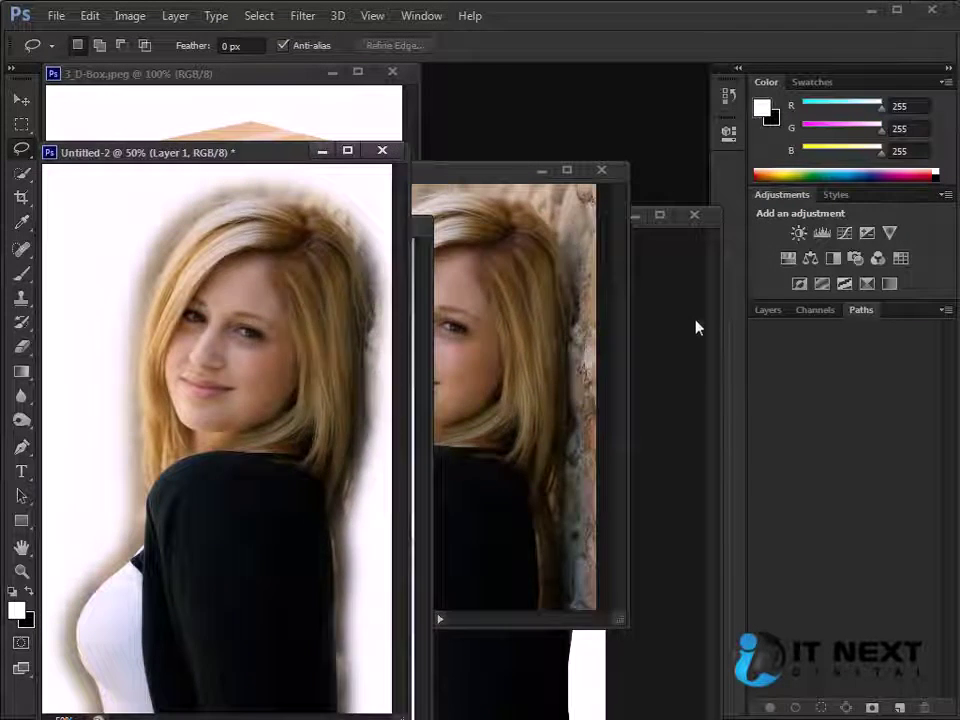
{"action": "left_click", "coordinate": [696, 326]}
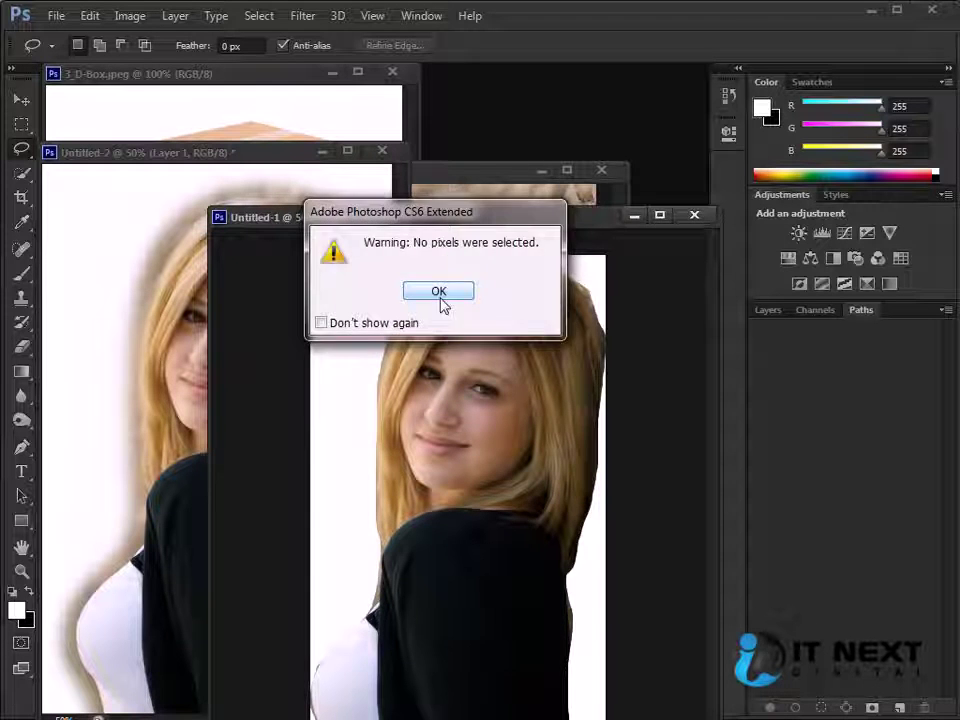
{"action": "left_click", "coordinate": [443, 299]}
{"action": "mouse_move", "coordinate": [510, 221]}
{"action": "left_mouse_down"}
{"action": "mouse_move", "coordinate": [576, 148]}
{"action": "mouse_move", "coordinate": [586, 121]}
{"action": "left_mouse_up"}
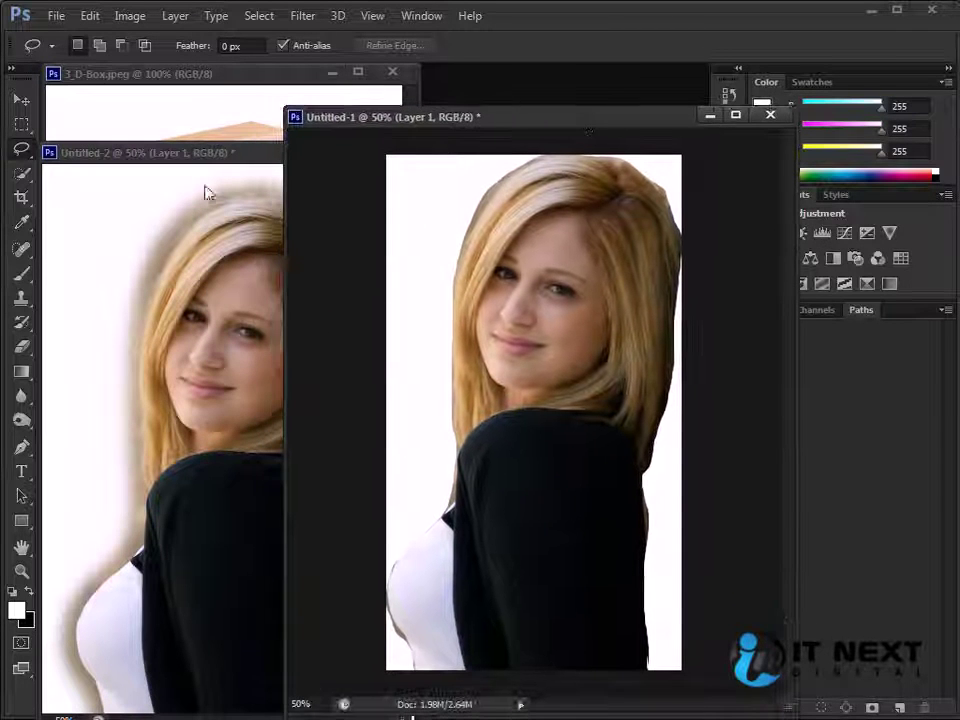
{"action": "left_click", "coordinate": [248, 158]}
{"action": "mouse_move", "coordinate": [248, 163]}
{"action": "left_mouse_down"}
{"action": "mouse_move", "coordinate": [279, 124]}
{"action": "mouse_move", "coordinate": [303, 115]}
{"action": "left_mouse_up"}
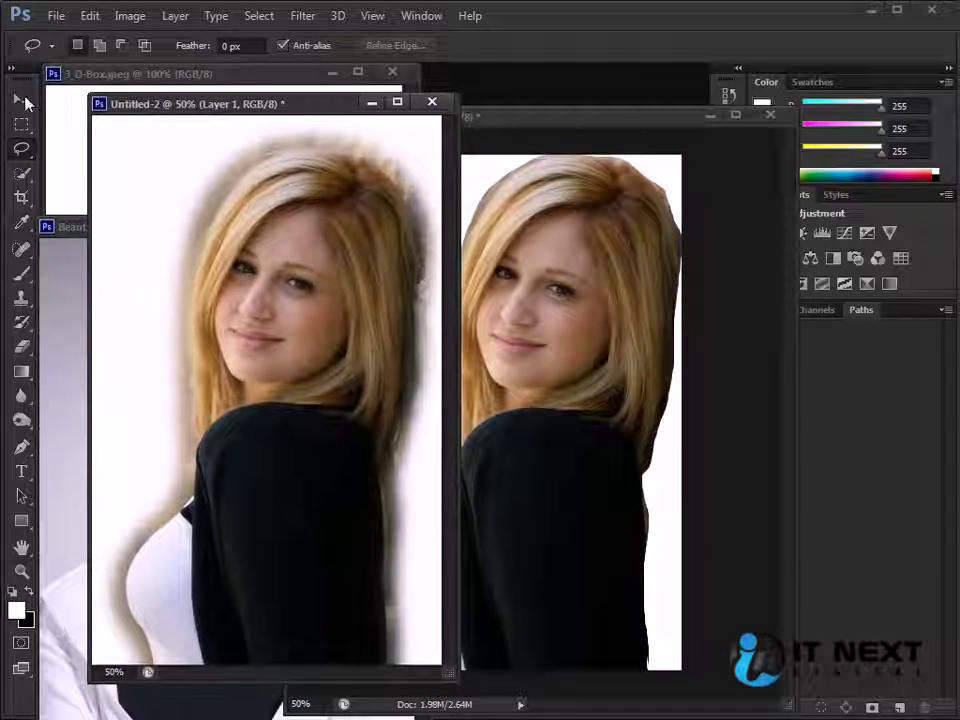
{"action": "left_click", "coordinate": [23, 100]}
{"action": "left_click", "coordinate": [548, 314]}
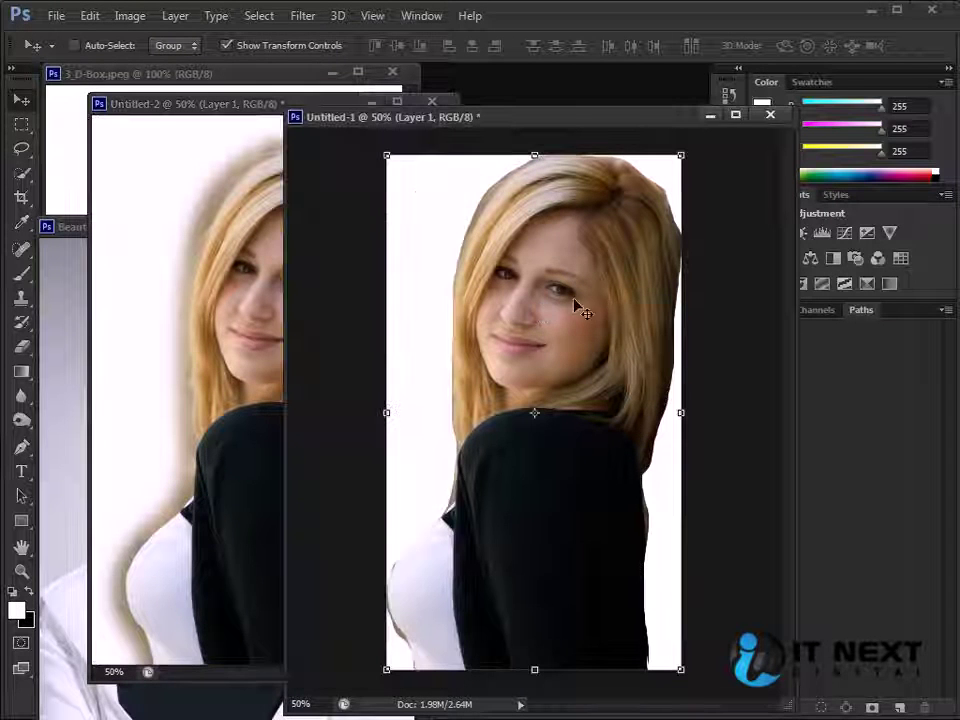
{"action": "left_click", "coordinate": [253, 279]}
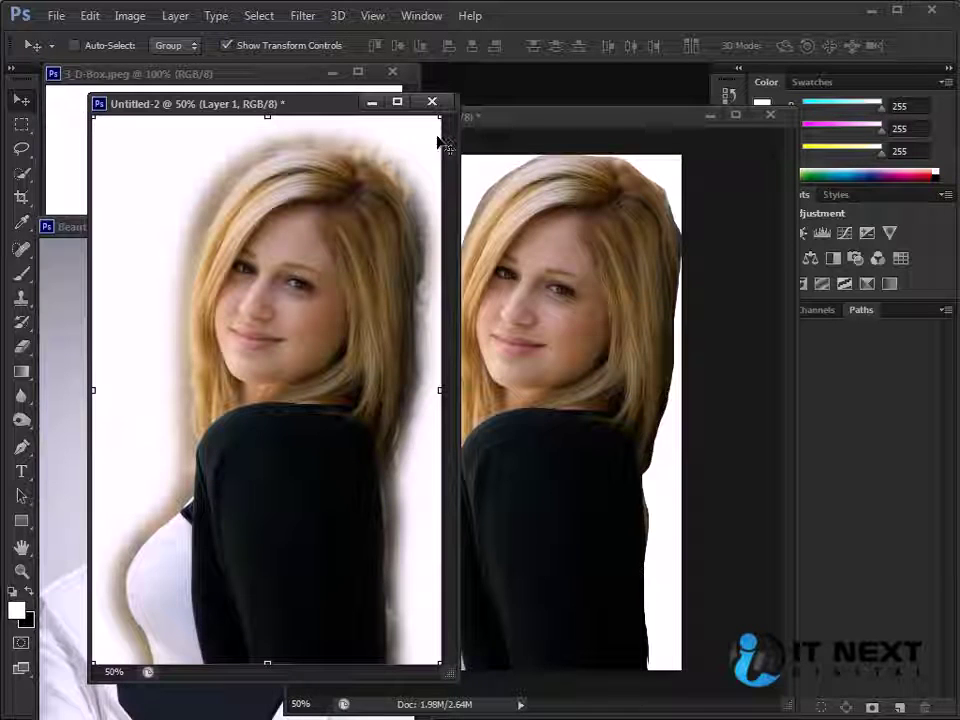
Move Untitled-2 aside and reposition the Asian girl portrait's window.
{"action": "left_click", "coordinate": [19, 152]}
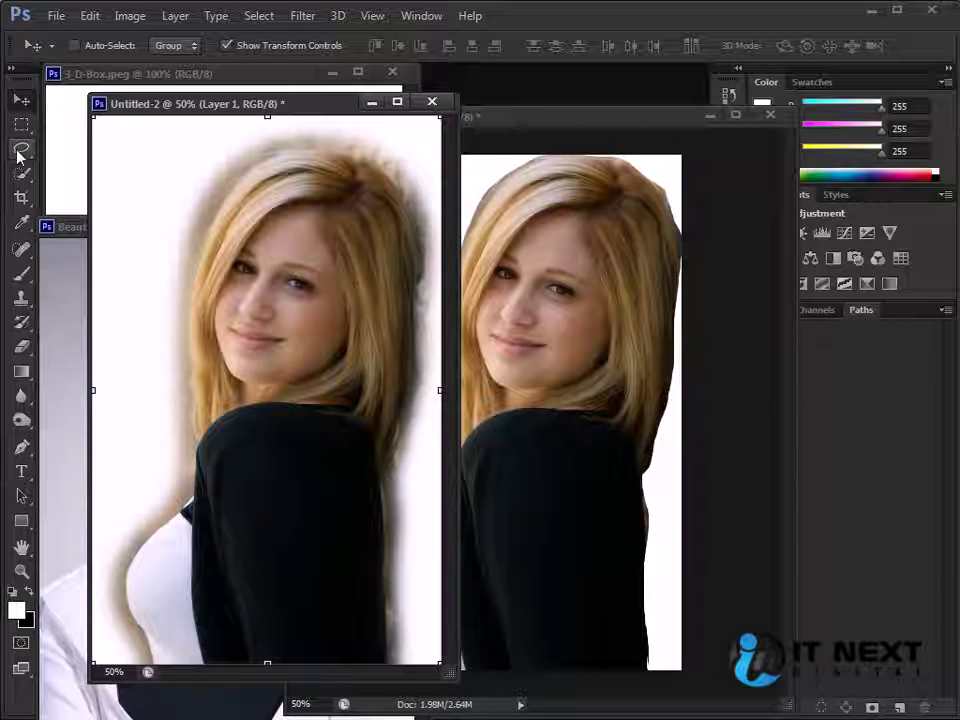
{"action": "key", "text": "v"}
{"action": "left_click_drag", "start_coordinate": [320, 110], "coordinate": [568, 100]}
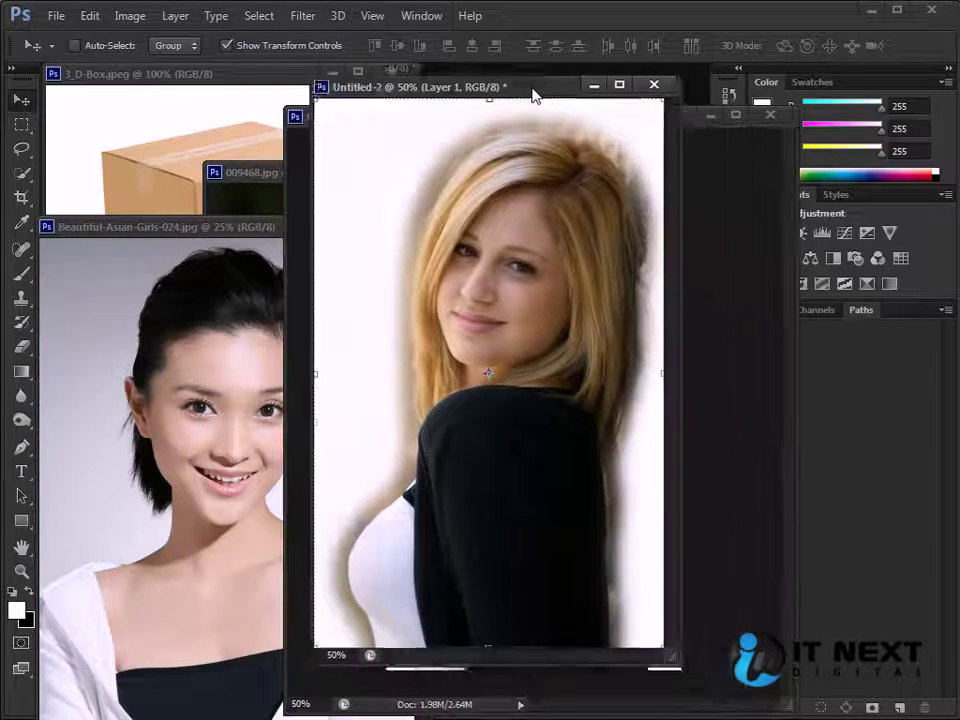
{"action": "left_click", "coordinate": [184, 225]}
{"action": "mouse_move", "coordinate": [230, 237]}
{"action": "left_mouse_down"}
{"action": "mouse_move", "coordinate": [278, 155]}
{"action": "mouse_move", "coordinate": [374, 144]}
{"action": "left_mouse_up"}
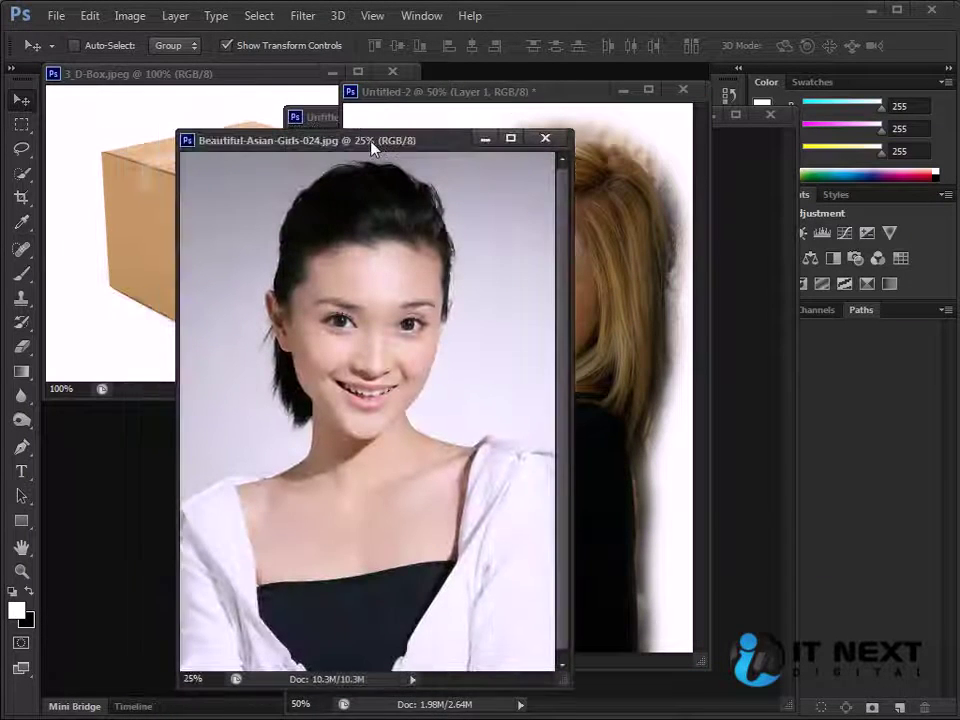
Switch to the Polygonal Lasso and bring 3_D-Box.jpeg forward.
{"action": "left_click", "coordinate": [22, 149]}
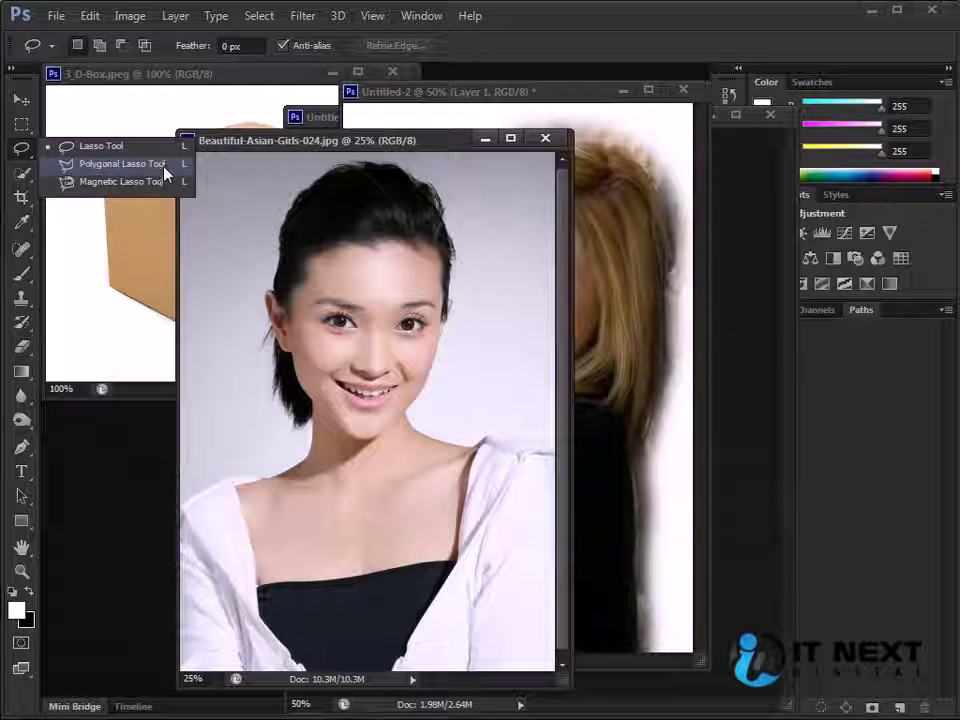
{"action": "left_click", "coordinate": [162, 165]}
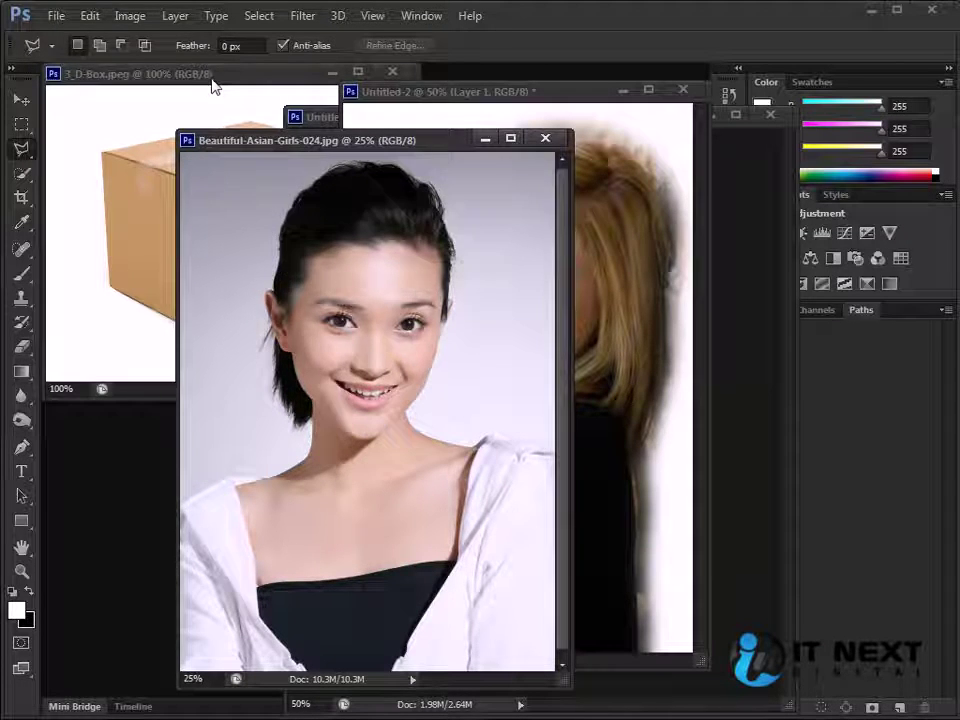
{"action": "left_click_drag", "start_coordinate": [198, 72], "coordinate": [303, 127]}
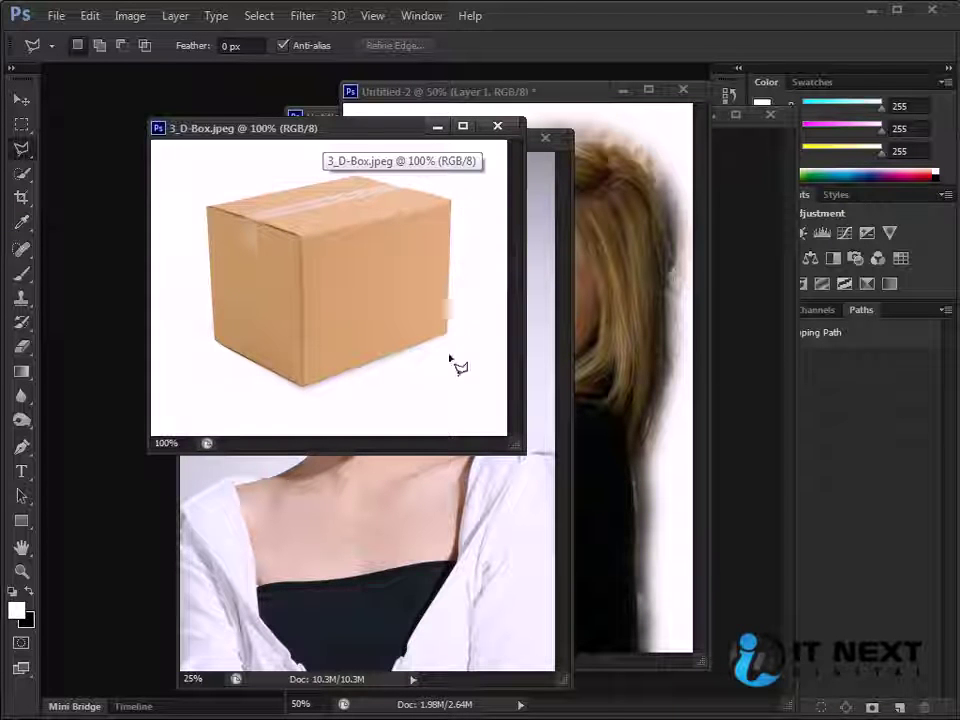
{"action": "left_click", "coordinate": [21, 123]}
{"action": "left_click_drag", "start_coordinate": [188, 170], "coordinate": [440, 332]}
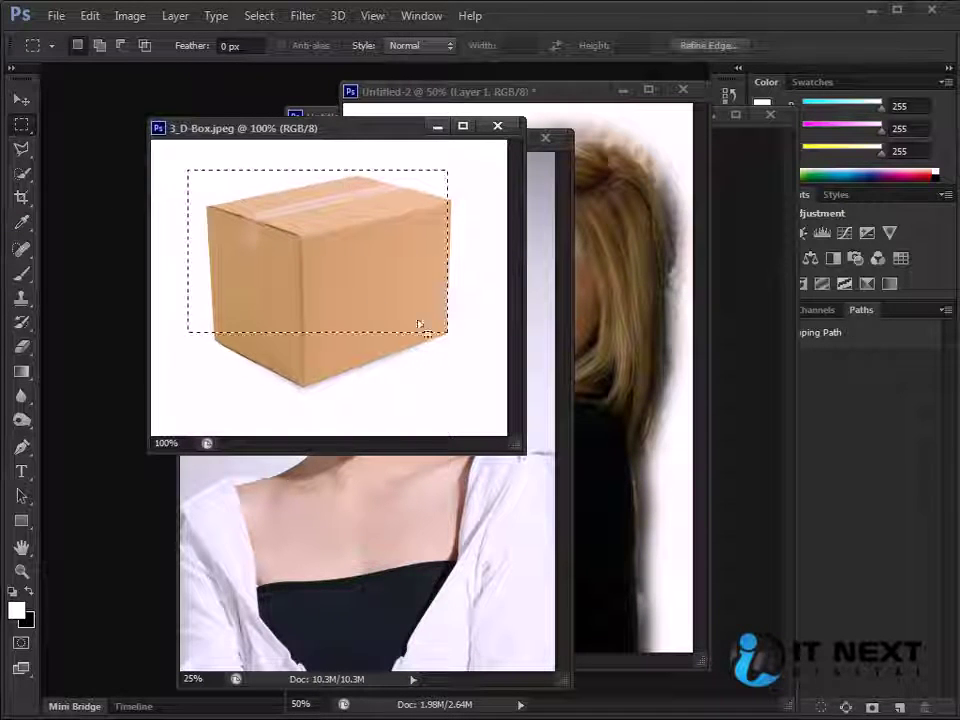
{"action": "left_click", "coordinate": [208, 152]}
{"action": "right_click", "coordinate": [21, 123]}
{"action": "left_click", "coordinate": [70, 147]}
{"action": "left_click_drag", "start_coordinate": [210, 160], "coordinate": [445, 392]}
{"action": "left_click", "coordinate": [340, 188]}
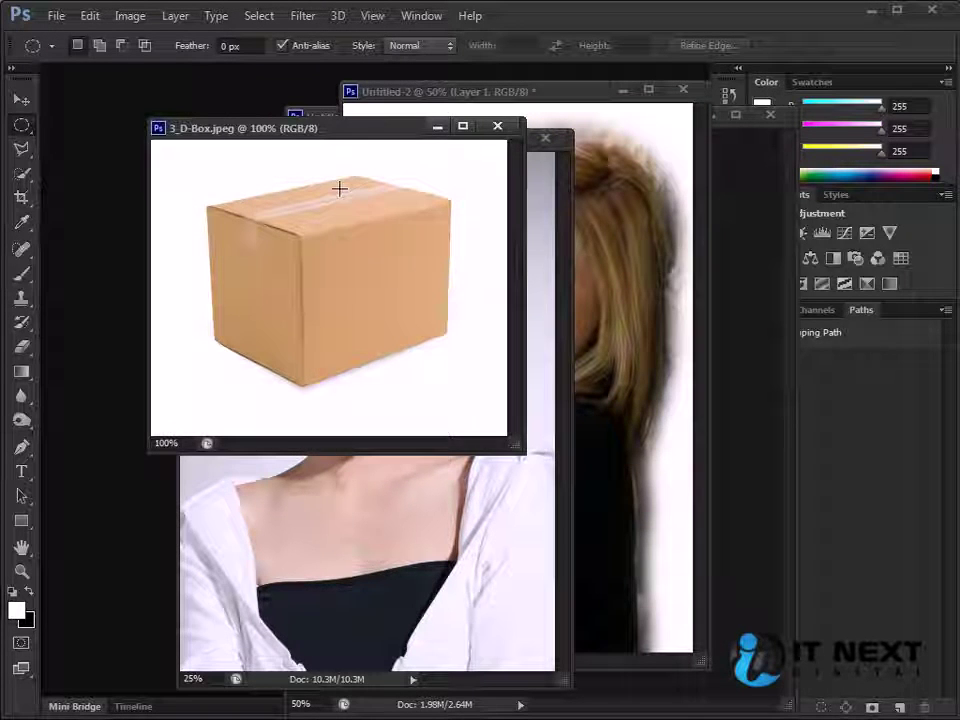
{"action": "right_click", "coordinate": [21, 150]}
{"action": "left_click", "coordinate": [80, 146]}
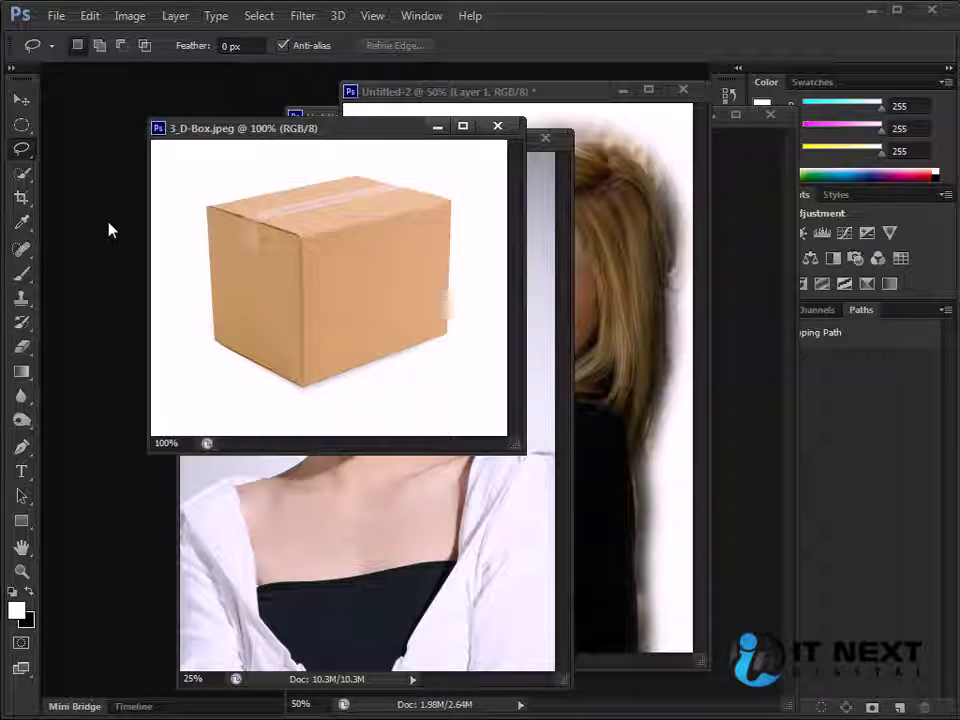
{"action": "left_click_drag", "start_coordinate": [218, 296], "coordinate": [214, 224]}
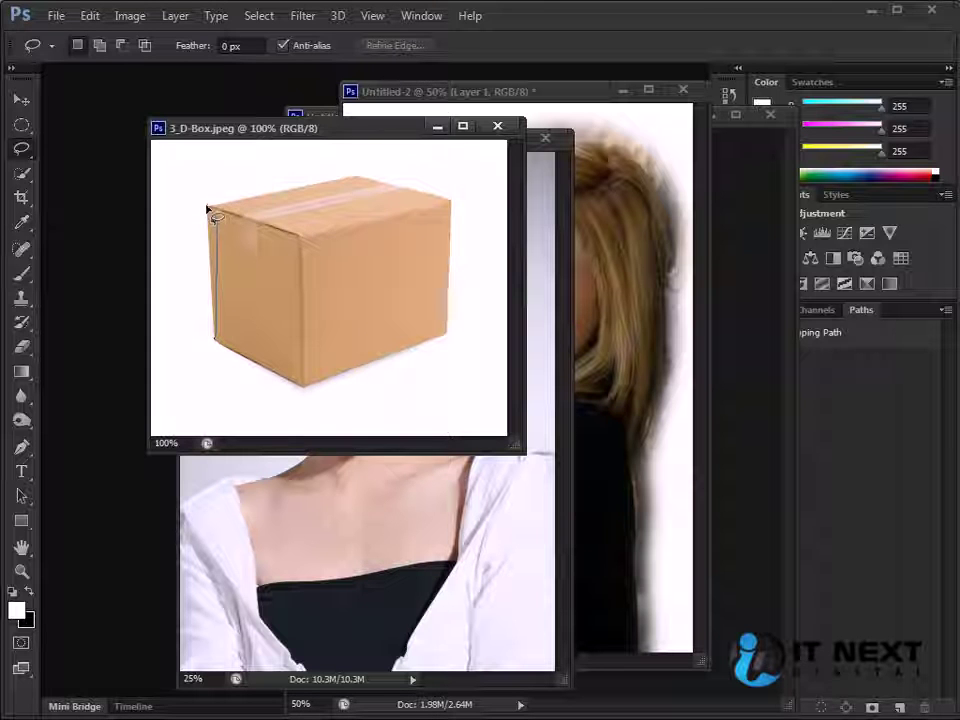
{"action": "left_click_drag", "start_coordinate": [407, 191], "coordinate": [452, 209]}
{"action": "left_click_drag", "start_coordinate": [466, 343], "coordinate": [299, 402]}
{"action": "left_click_drag", "start_coordinate": [255, 357], "coordinate": [214, 318]}
{"action": "key", "text": "ctrl+d"}
{"action": "right_click", "coordinate": [21, 148]}
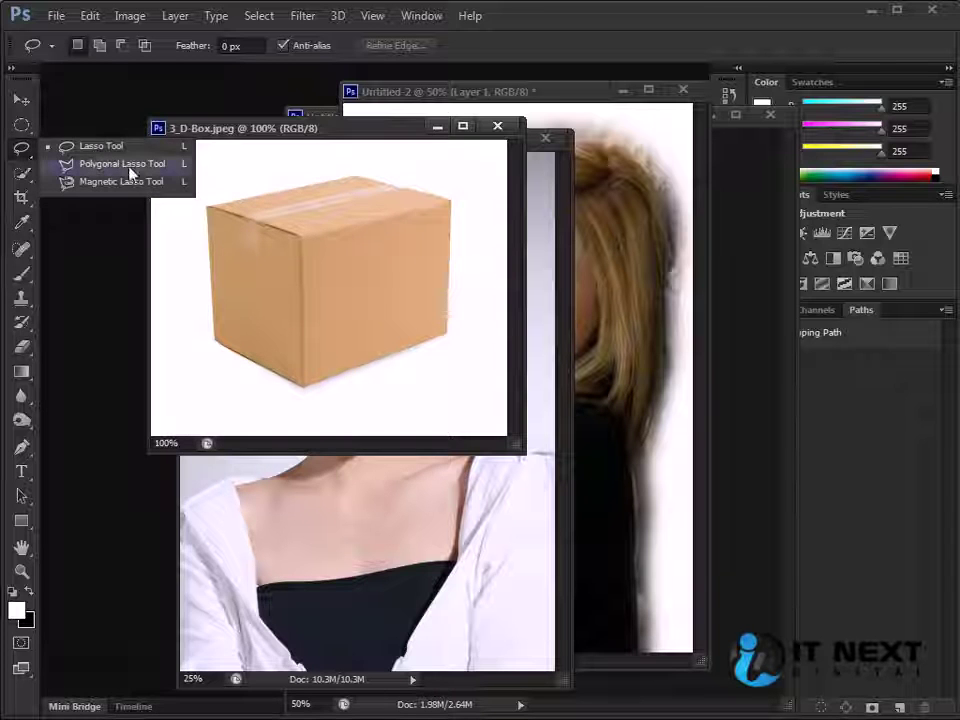
{"action": "left_click", "coordinate": [157, 164]}
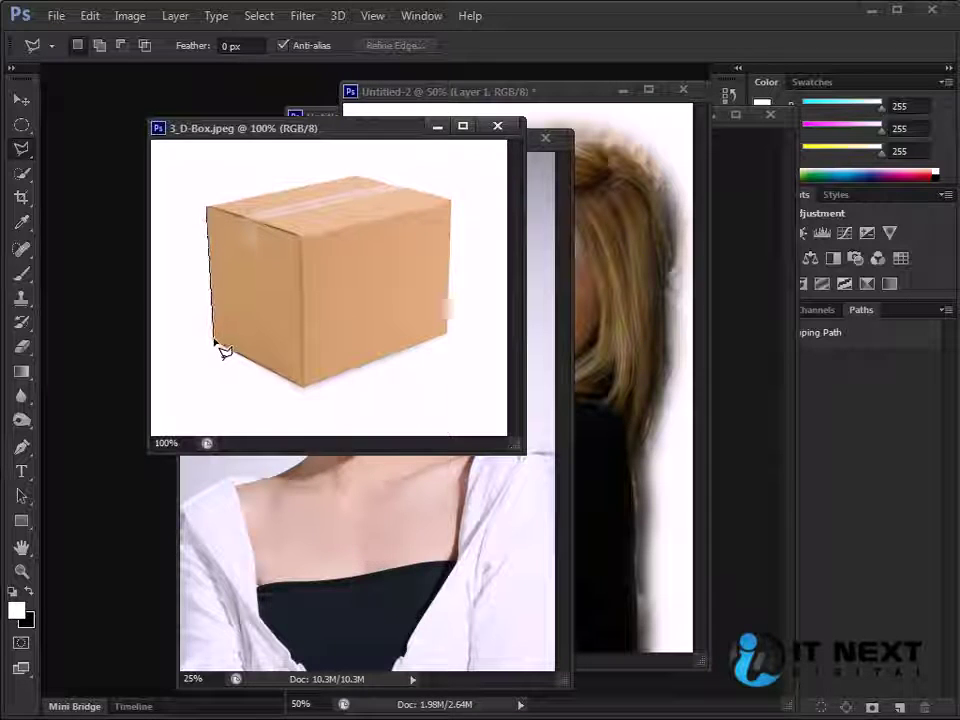
{"action": "left_click", "coordinate": [304, 388]}
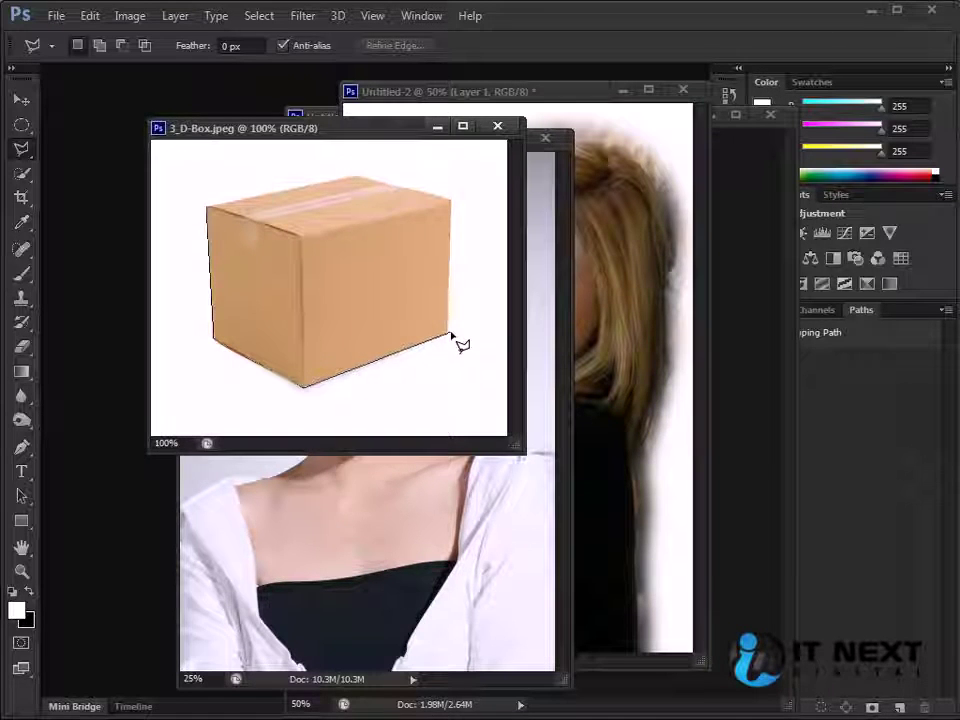
{"action": "left_click", "coordinate": [447, 335]}
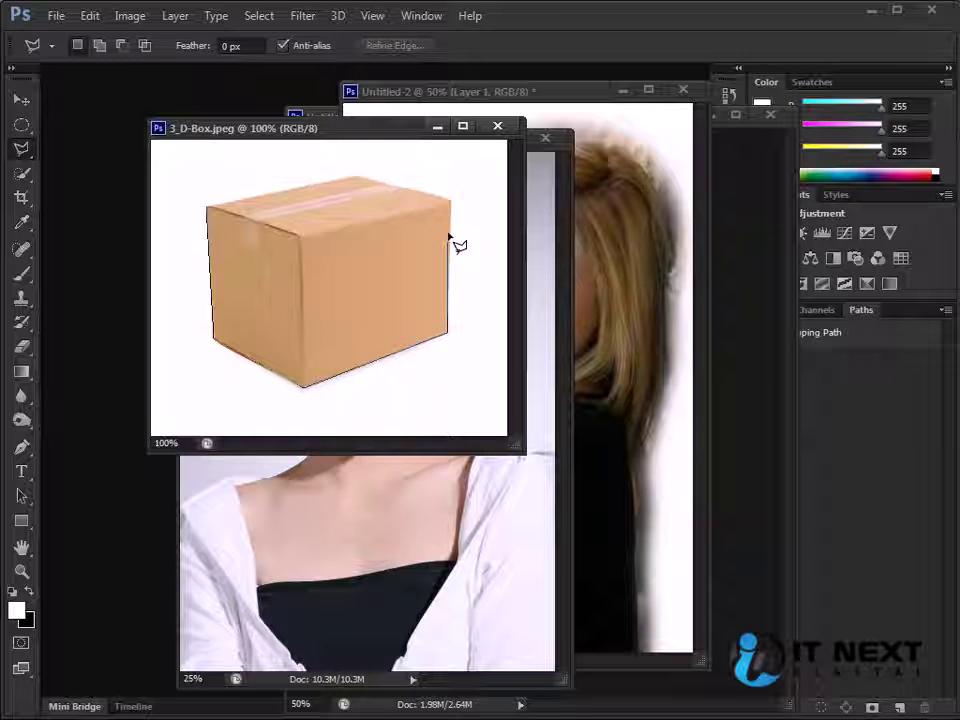
{"action": "left_click", "coordinate": [355, 177]}
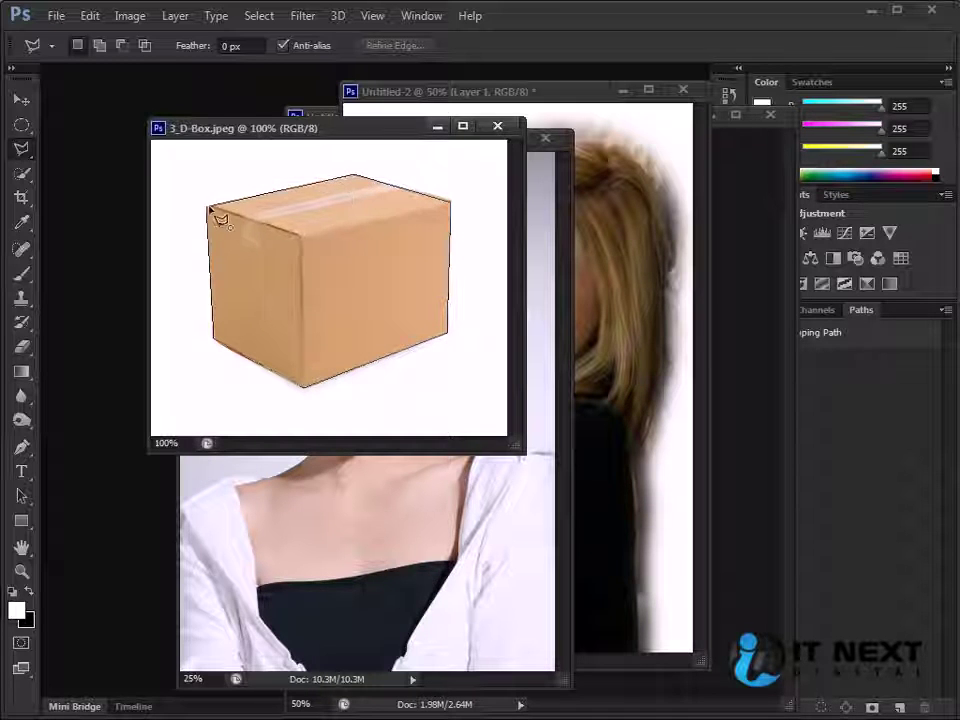
{"action": "left_click", "coordinate": [207, 209]}
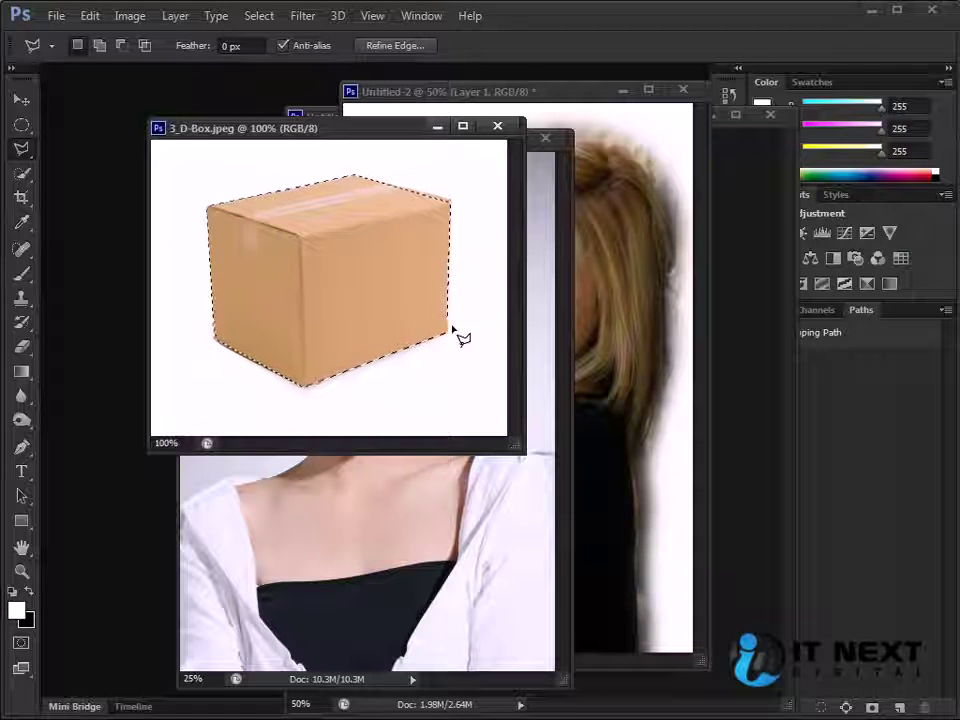
{"action": "left_click", "coordinate": [178, 240]}
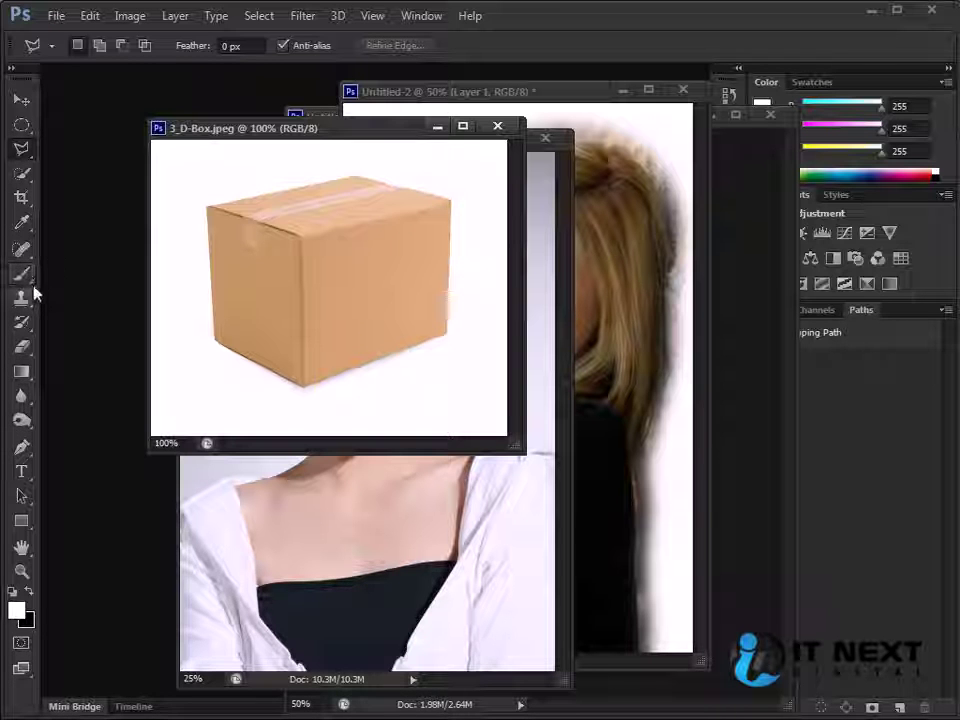
Try a Magic Wand selection of the white background twice, deselecting each time.
{"action": "left_click", "coordinate": [23, 178]}
{"action": "left_click", "coordinate": [81, 189]}
{"action": "left_click", "coordinate": [205, 188]}
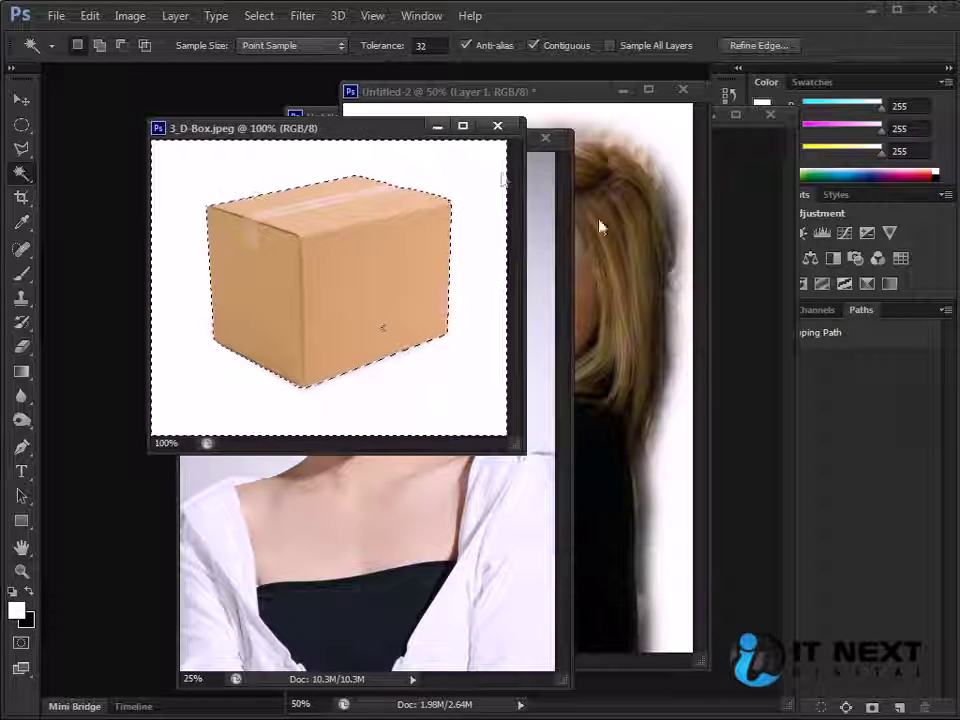
{"action": "key", "text": "ctrl+d"}
{"action": "left_click", "coordinate": [205, 188]}
{"action": "key", "text": "ctrl+d"}
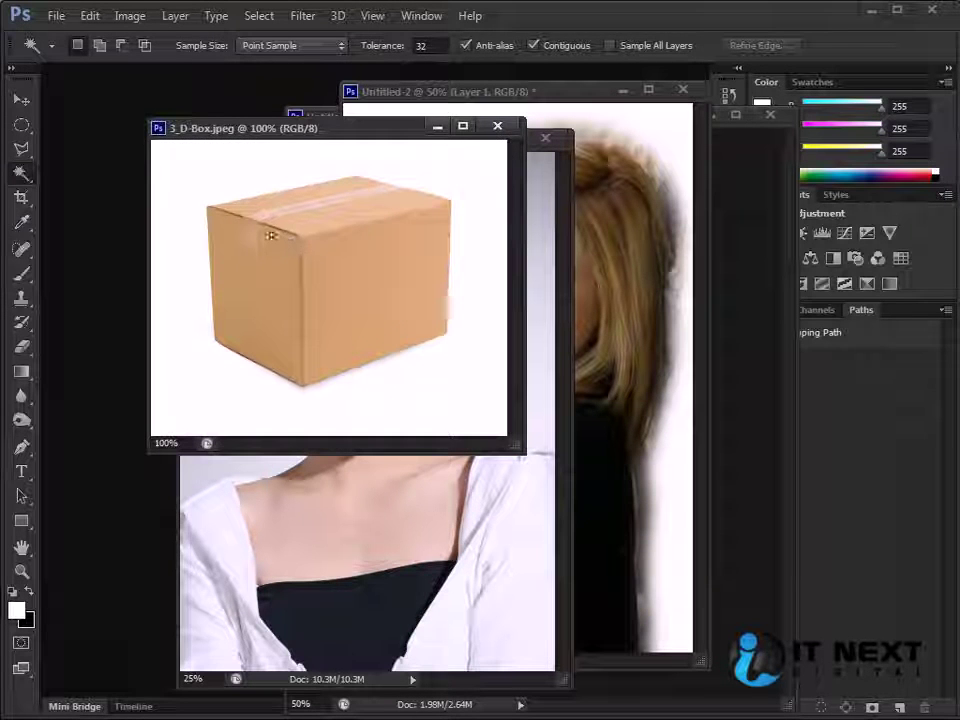
Outline the box with a polygonal lasso through its four corners.
{"action": "left_click", "coordinate": [21, 148]}
{"action": "left_click", "coordinate": [208, 210]}
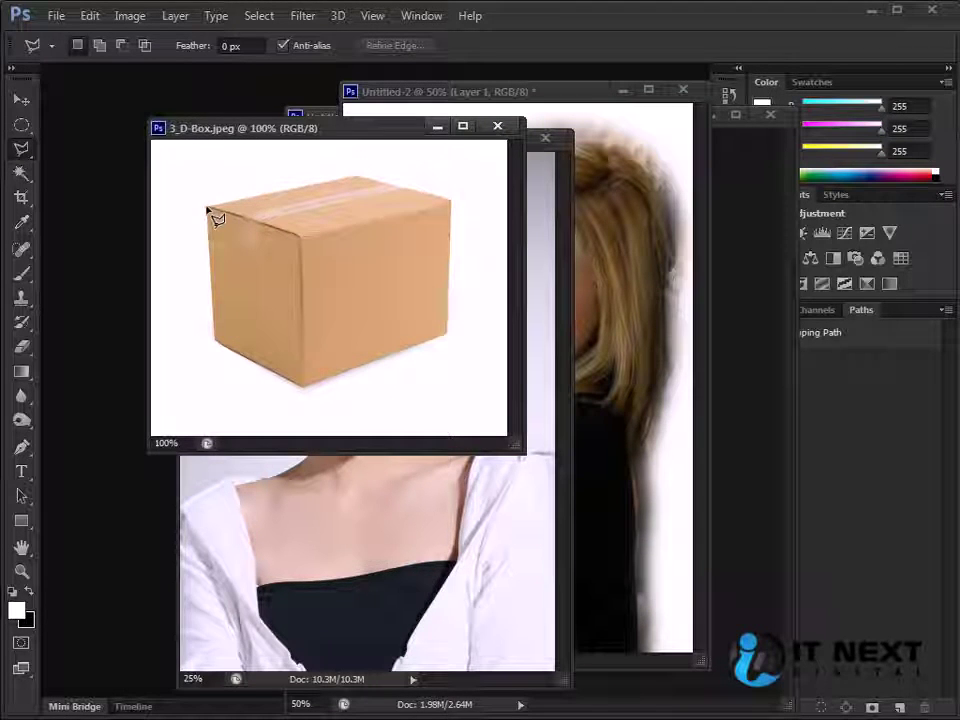
{"action": "left_click", "coordinate": [215, 344]}
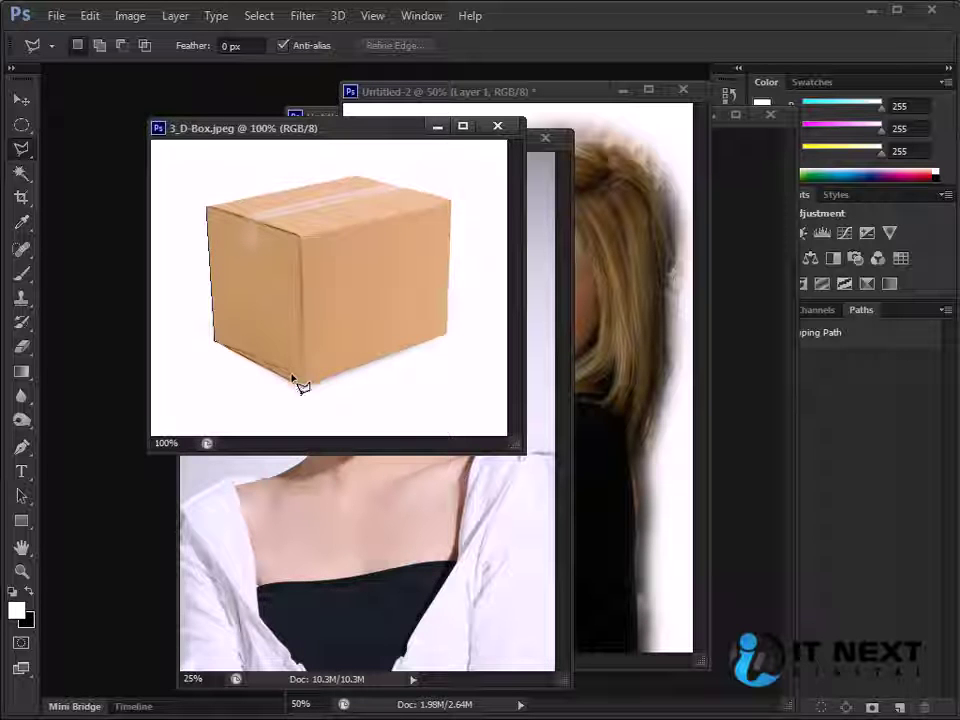
{"action": "left_click", "coordinate": [305, 387]}
{"action": "left_click", "coordinate": [449, 202]}
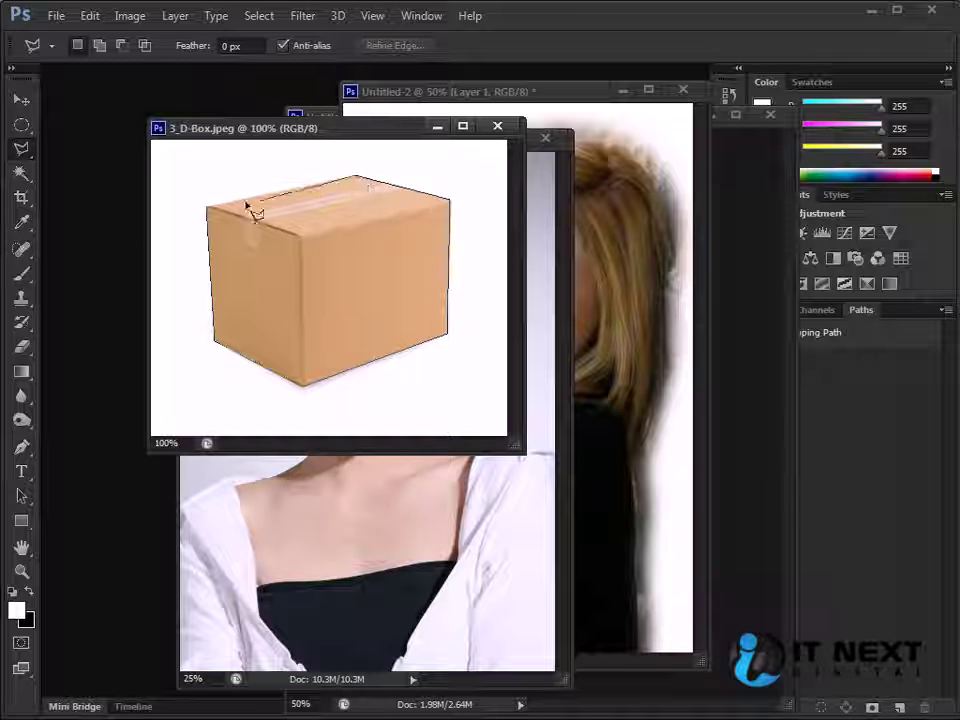
{"action": "left_click", "coordinate": [212, 214]}
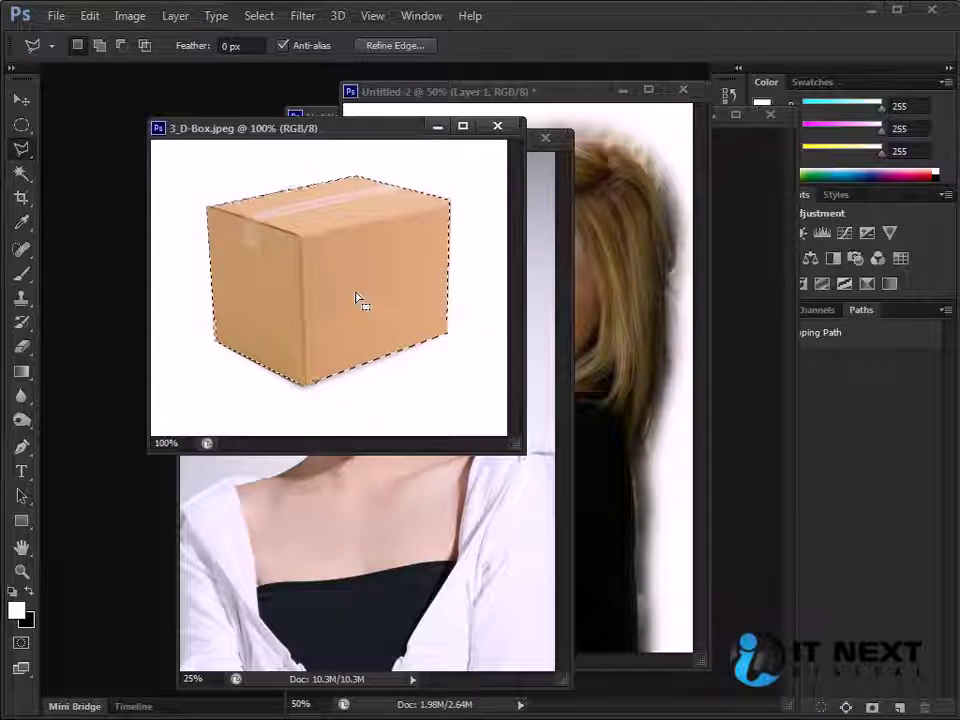
Copy the box and paste it into a new Untitled-3 document.
{"action": "key", "text": "ctrl+c"}
{"action": "key", "text": "ctrl+n"}
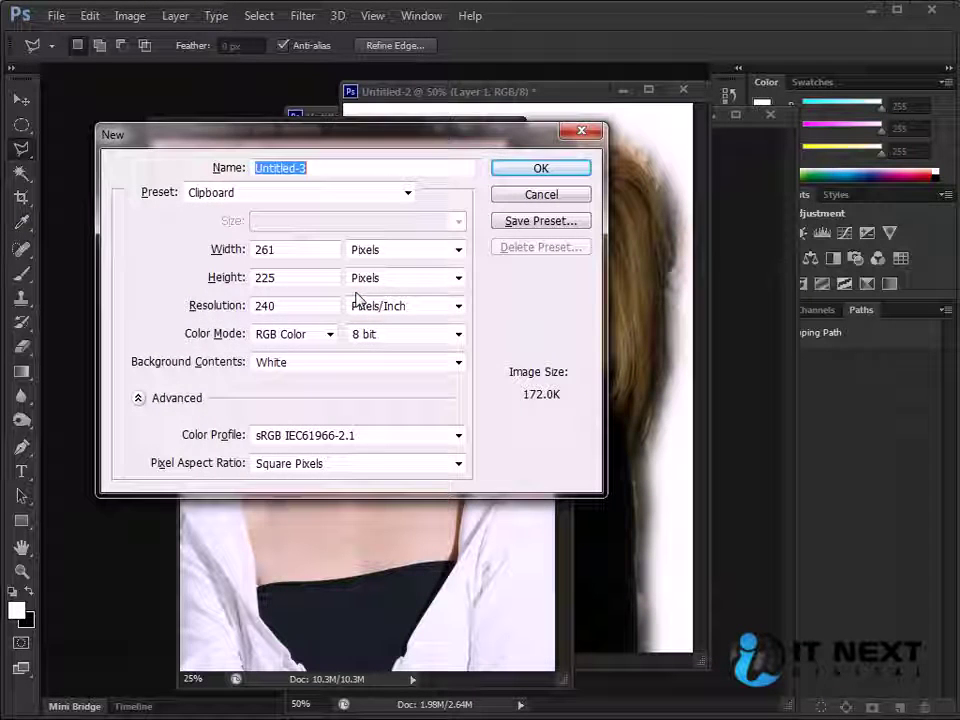
{"action": "key", "text": "Return"}
{"action": "key", "text": "ctrl+v"}
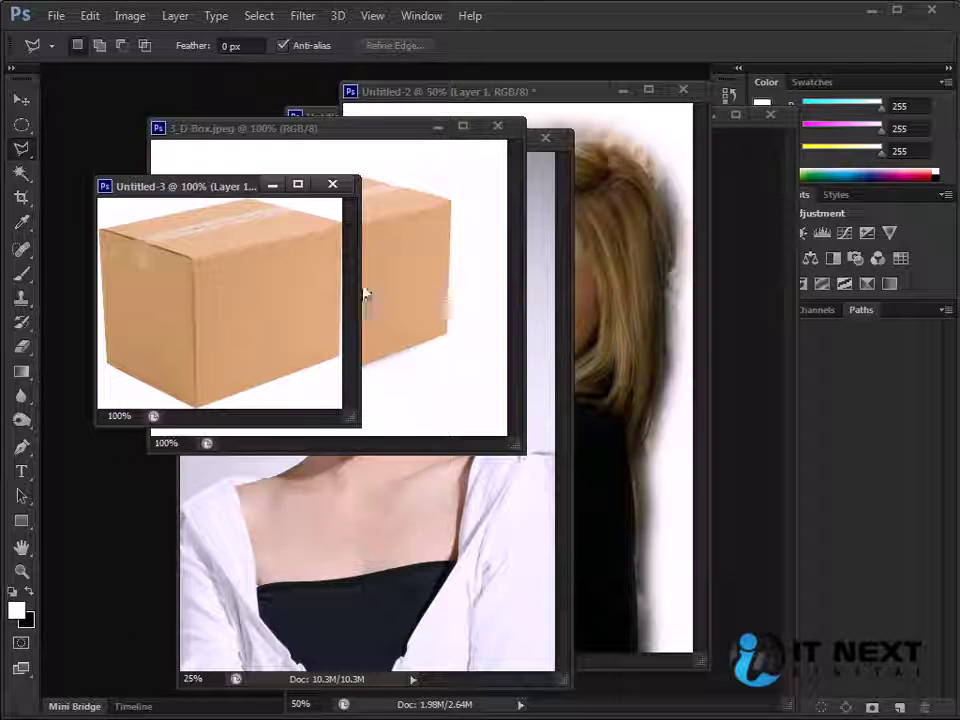
{"action": "left_click_drag", "start_coordinate": [356, 424], "coordinate": [652, 588]}
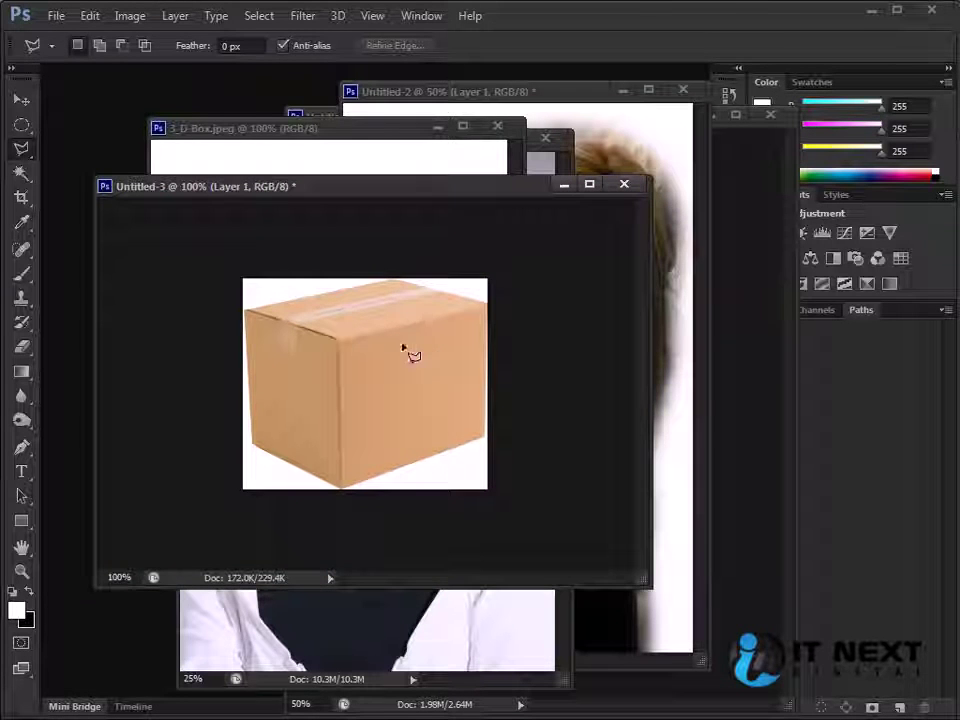
{"action": "left_click", "coordinate": [21, 100]}
{"action": "left_click_drag", "start_coordinate": [447, 350], "coordinate": [393, 350]}
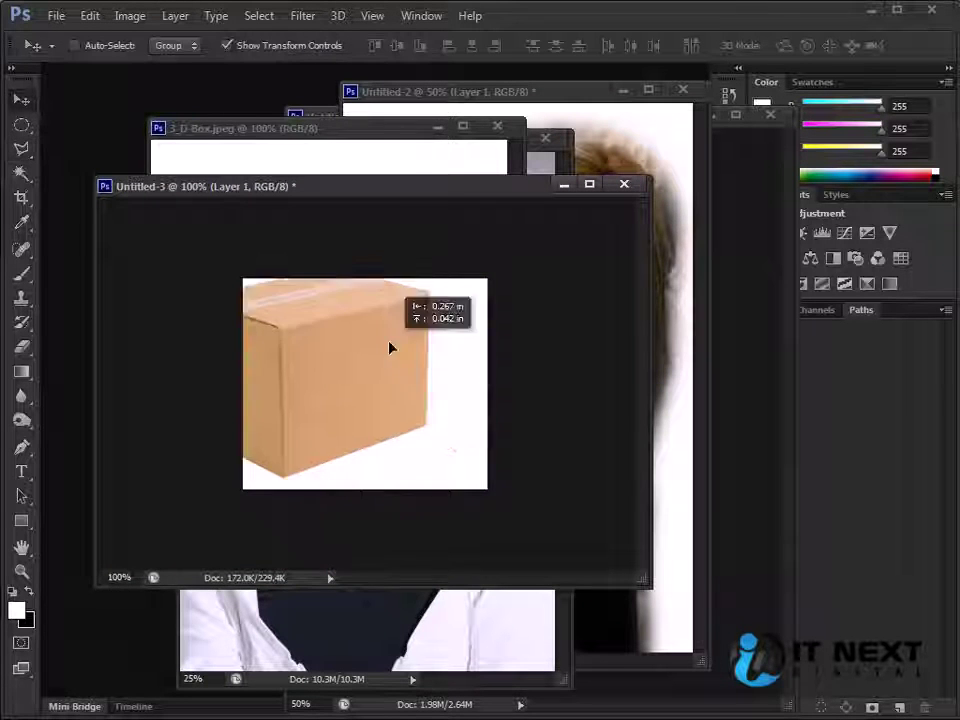
Close Untitled-3 without saving and copy the box onto Layer 1 in 3_D-Box.jpeg.
{"action": "left_click", "coordinate": [624, 184]}
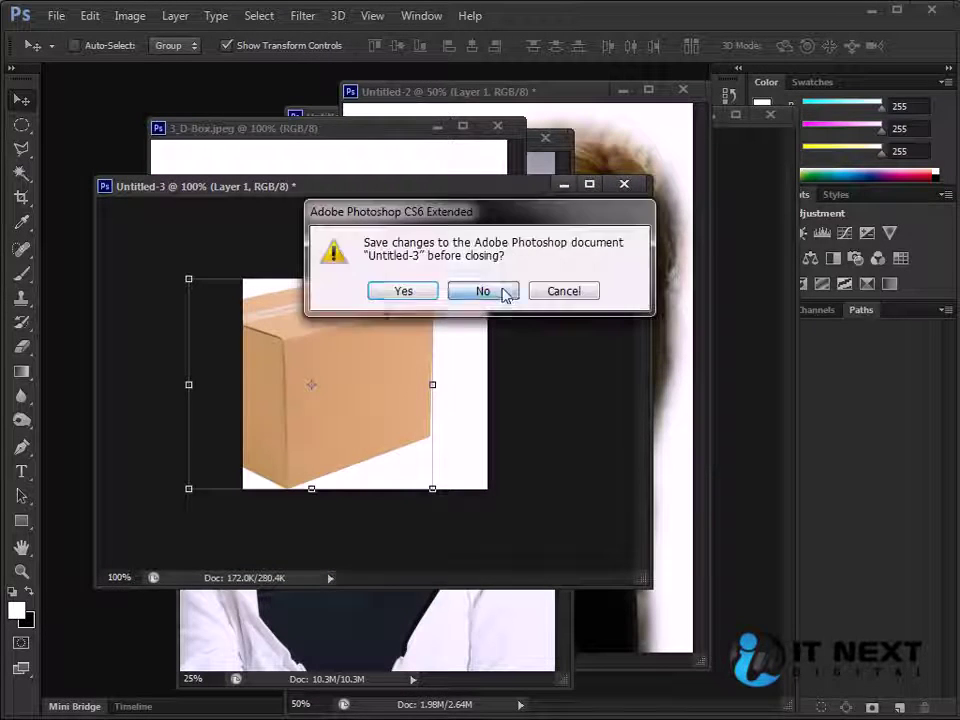
{"action": "left_click", "coordinate": [506, 296]}
{"action": "key", "text": "ctrl+j"}
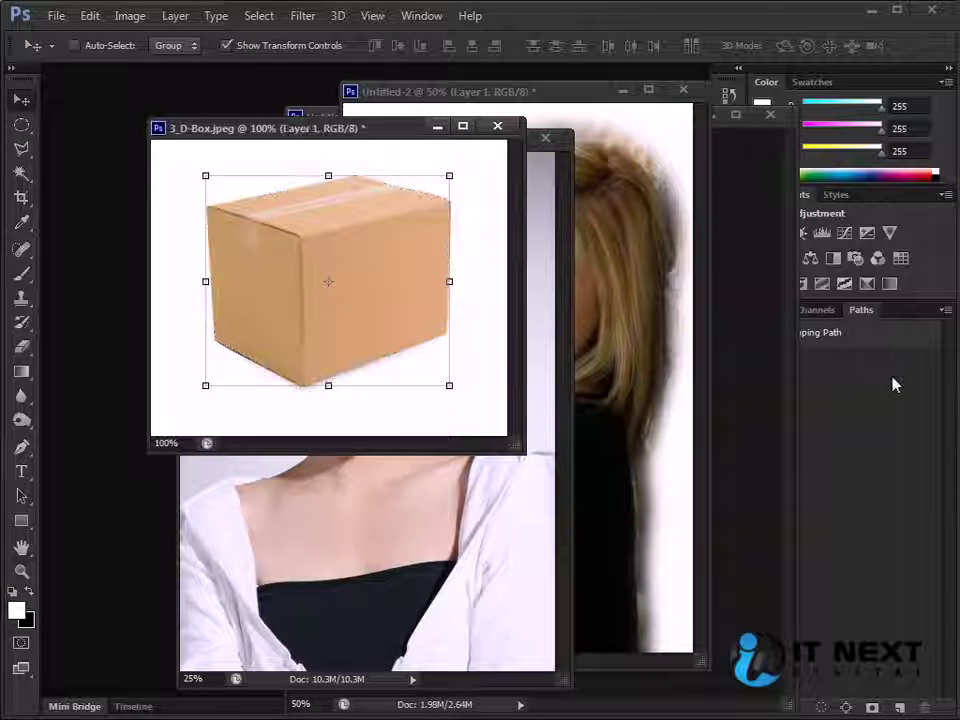
{"action": "left_click", "coordinate": [696, 141]}
Bring 3_D-Box.jpeg forward, reposition its window, and check its background layer's visibility.
{"action": "left_click", "coordinate": [488, 184]}
{"action": "left_click", "coordinate": [430, 163]}
{"action": "left_click_drag", "start_coordinate": [399, 136], "coordinate": [311, 133]}
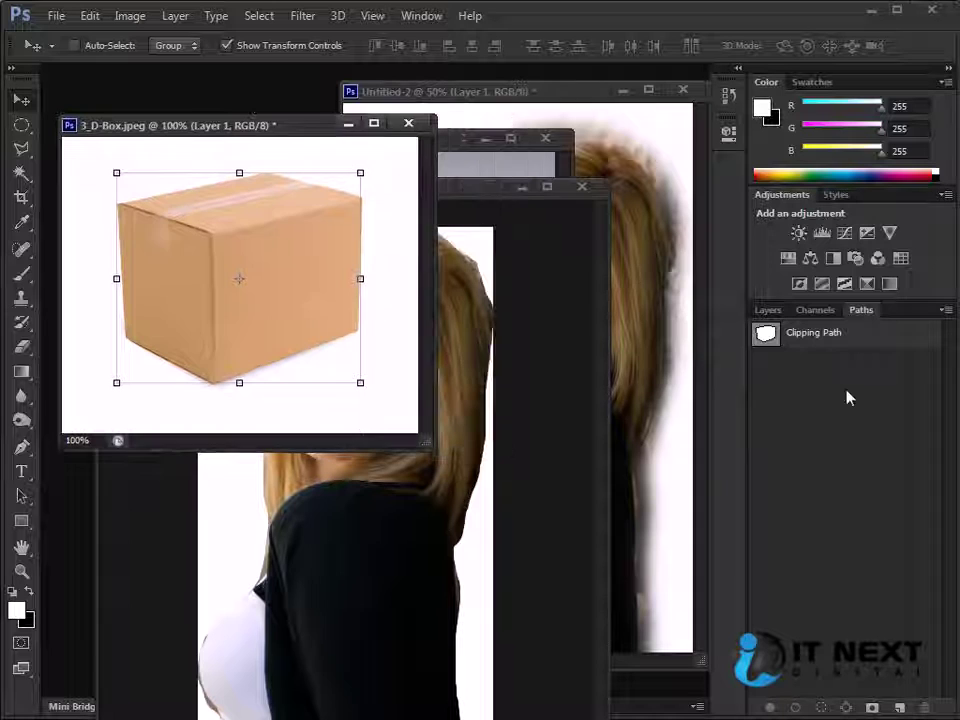
{"action": "left_click", "coordinate": [767, 310]}
{"action": "left_click", "coordinate": [764, 505]}
{"action": "left_click", "coordinate": [763, 508]}
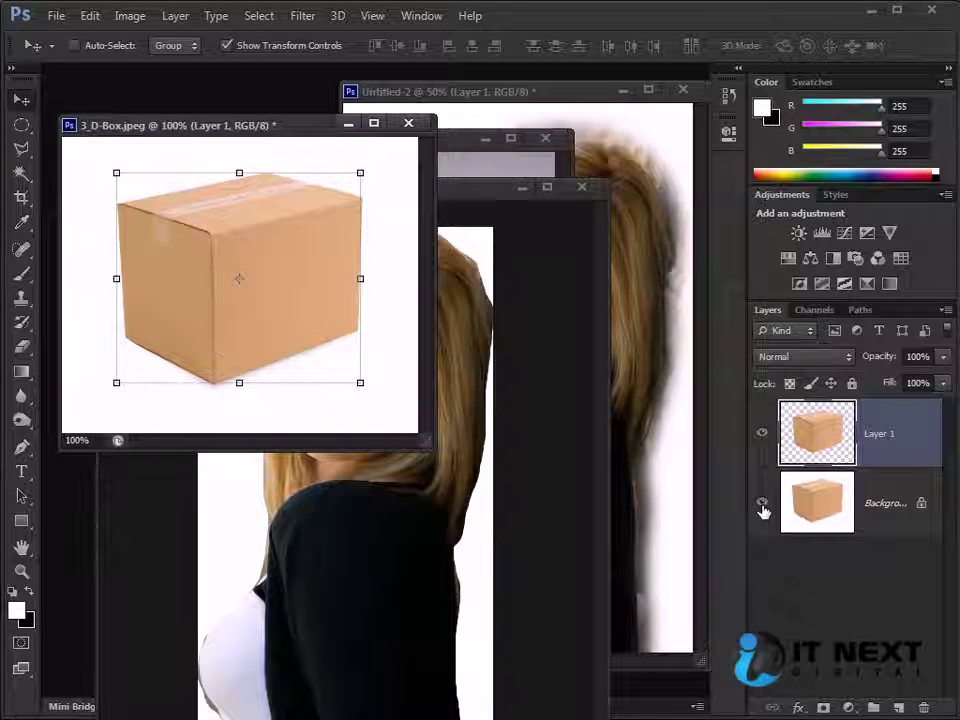
Open 009477l.jpg, drag it into 3_D-Box.jpeg, and place it beneath the box layer.
{"action": "key", "text": "ctrl+o"}
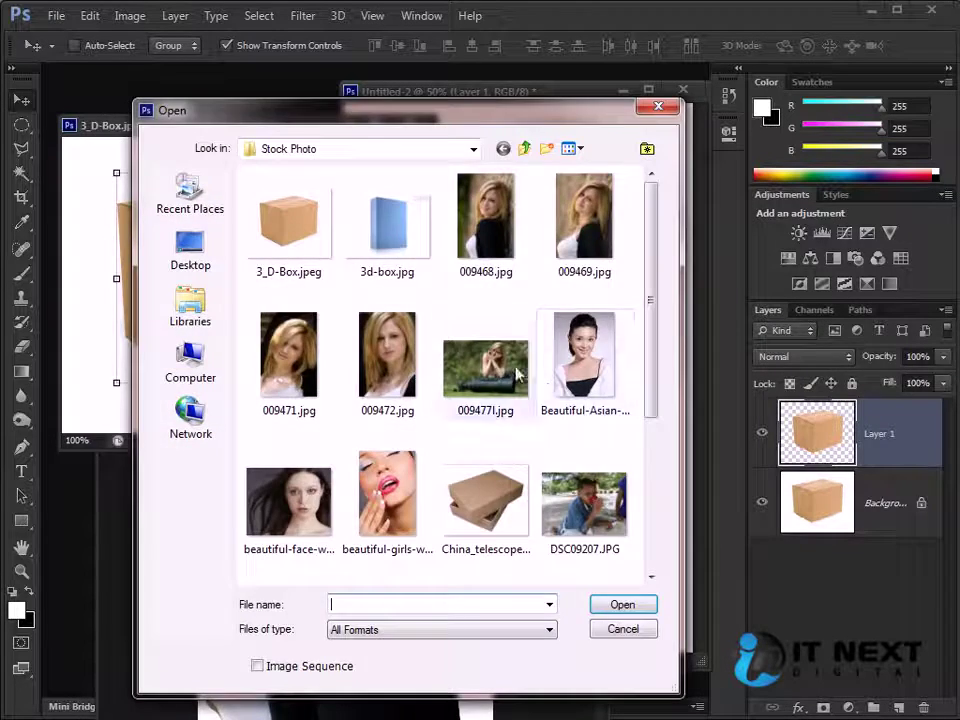
{"action": "double_click", "coordinate": [505, 365]}
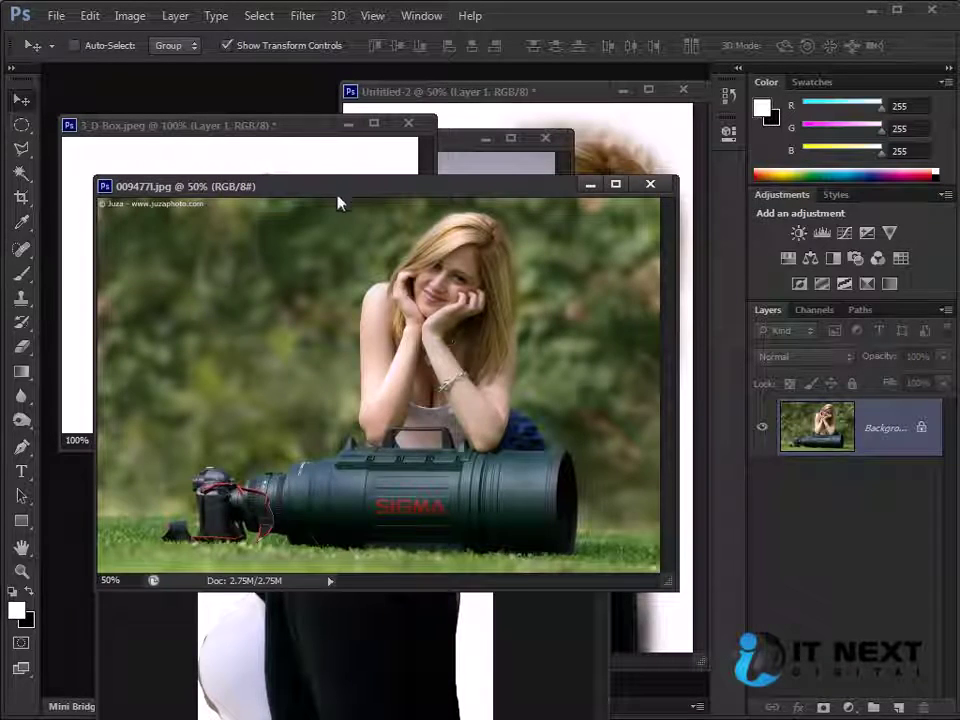
{"action": "left_click_drag", "start_coordinate": [340, 197], "coordinate": [313, 297]}
{"action": "mouse_move", "coordinate": [382, 460]}
{"action": "left_mouse_down"}
{"action": "mouse_move", "coordinate": [377, 221]}
{"action": "mouse_move", "coordinate": [270, 278]}
{"action": "left_mouse_up"}
{"action": "key", "text": "ctrl+bracketleft"}
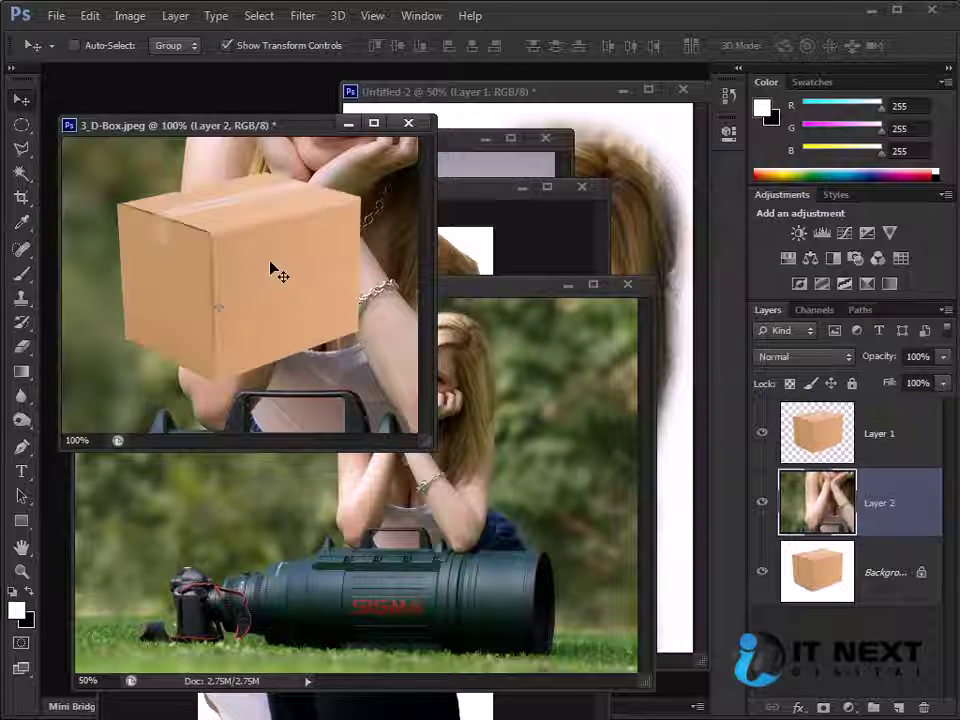
{"action": "key", "text": "alt+bracketright"}
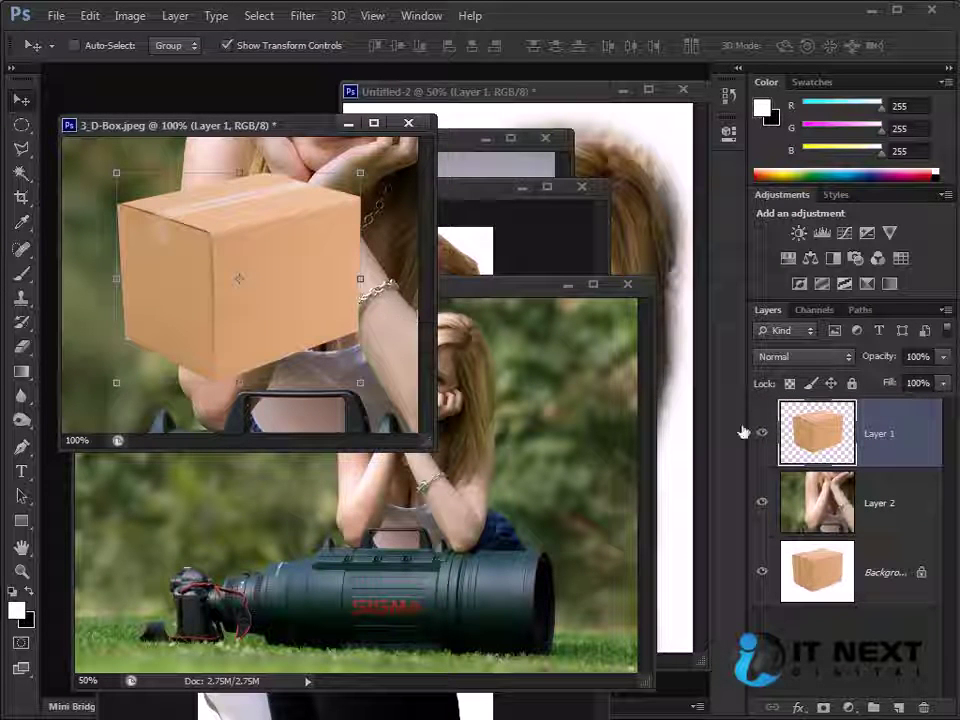
{"action": "left_click", "coordinate": [840, 505]}
Magic-wand select areas of the park photo layer.
{"action": "left_click", "coordinate": [21, 172]}
{"action": "left_click", "coordinate": [146, 180]}
{"action": "left_click", "coordinate": [226, 165]}
Deselect, choose the Polygonal Lasso, and merge Layer 2 into Layer 1.
{"action": "key", "text": "ctrl+d"}
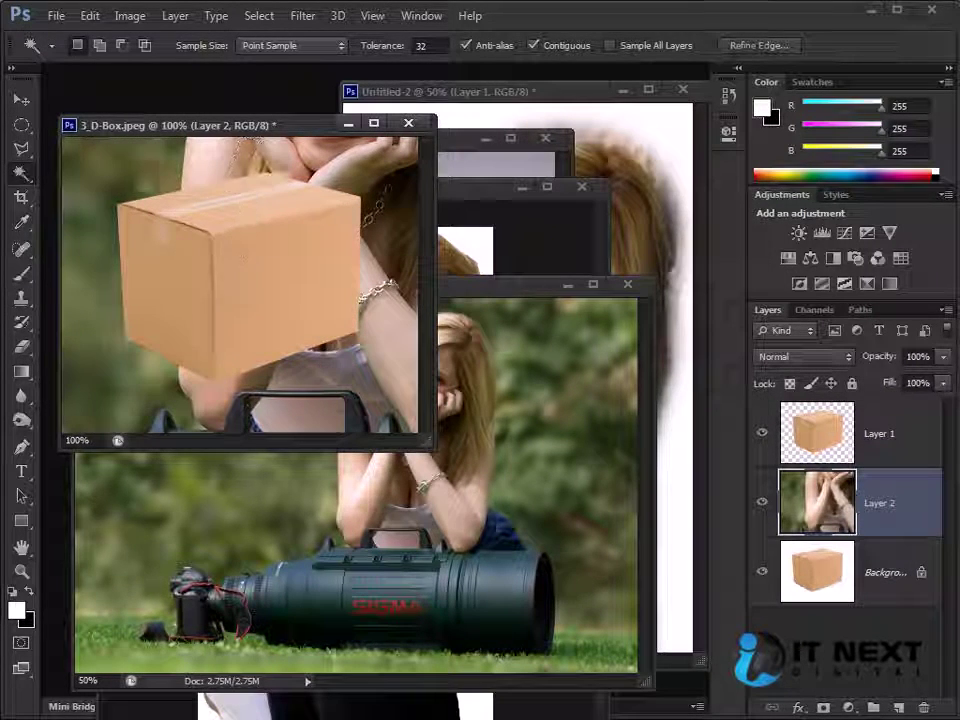
{"action": "right_click", "coordinate": [22, 150]}
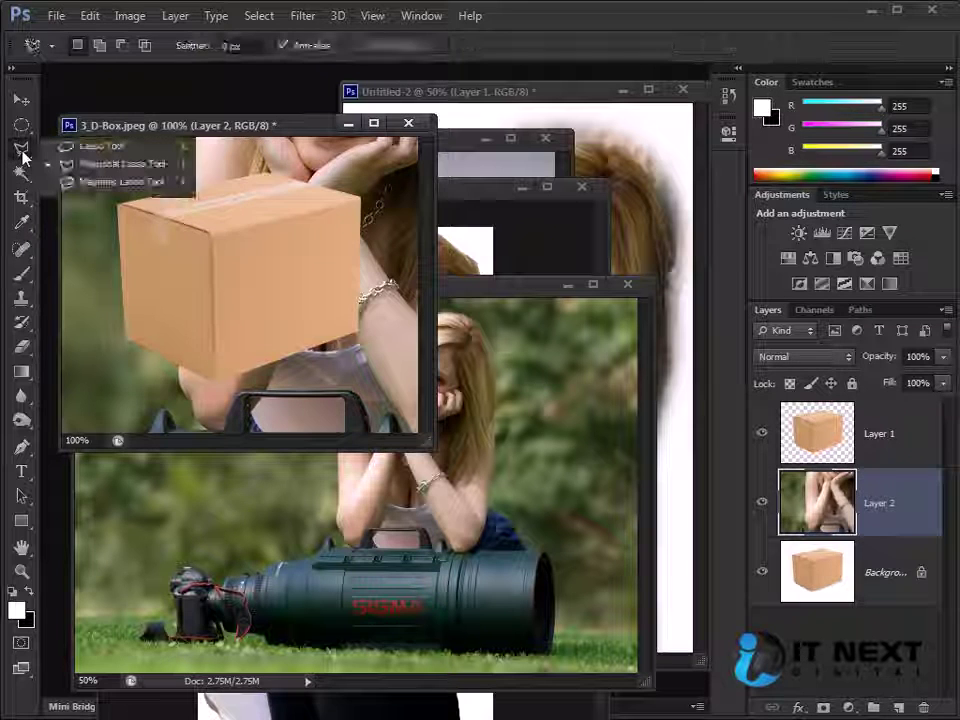
{"action": "left_click", "coordinate": [114, 162]}
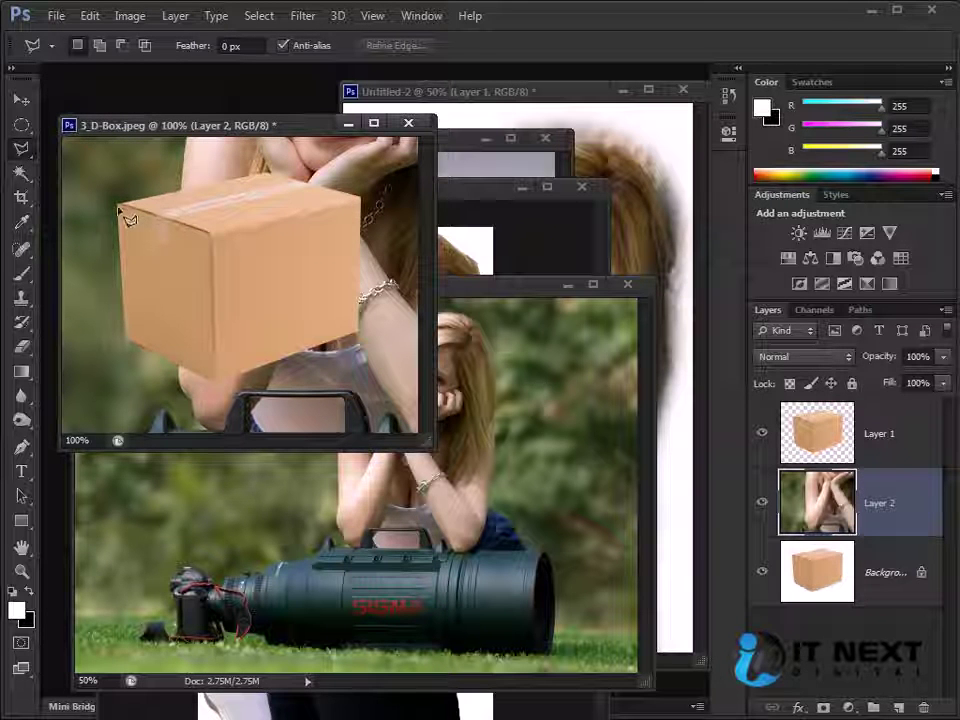
{"action": "left_click", "coordinate": [812, 435], "text": "shift"}
{"action": "key", "text": "ctrl+e"}
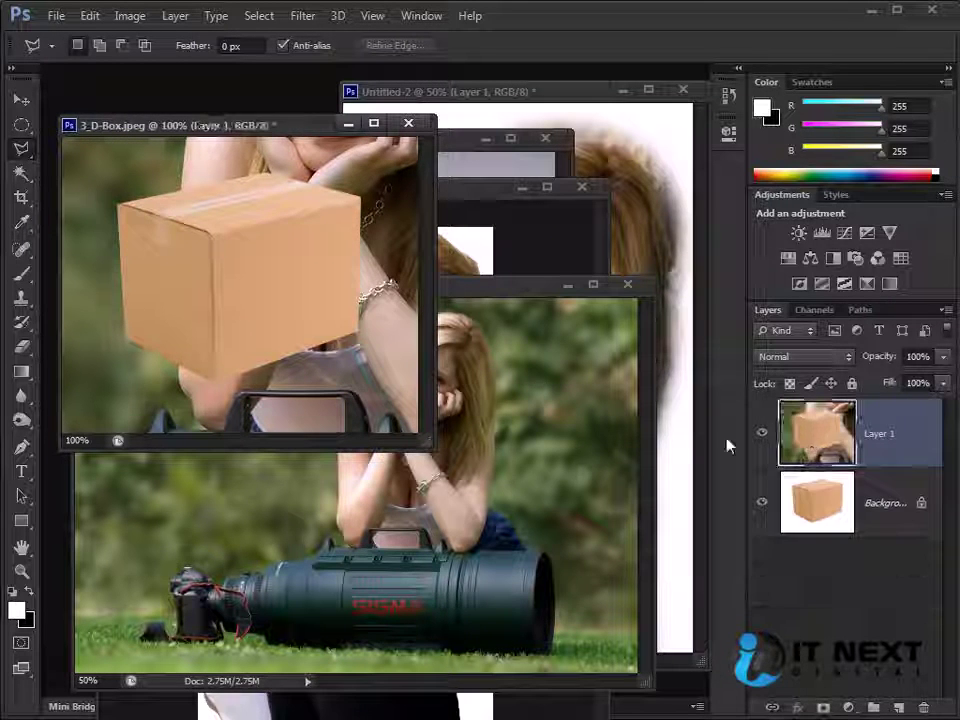
Outline the box with a closed polygonal selection through its corners.
{"action": "left_click", "coordinate": [118, 210]}
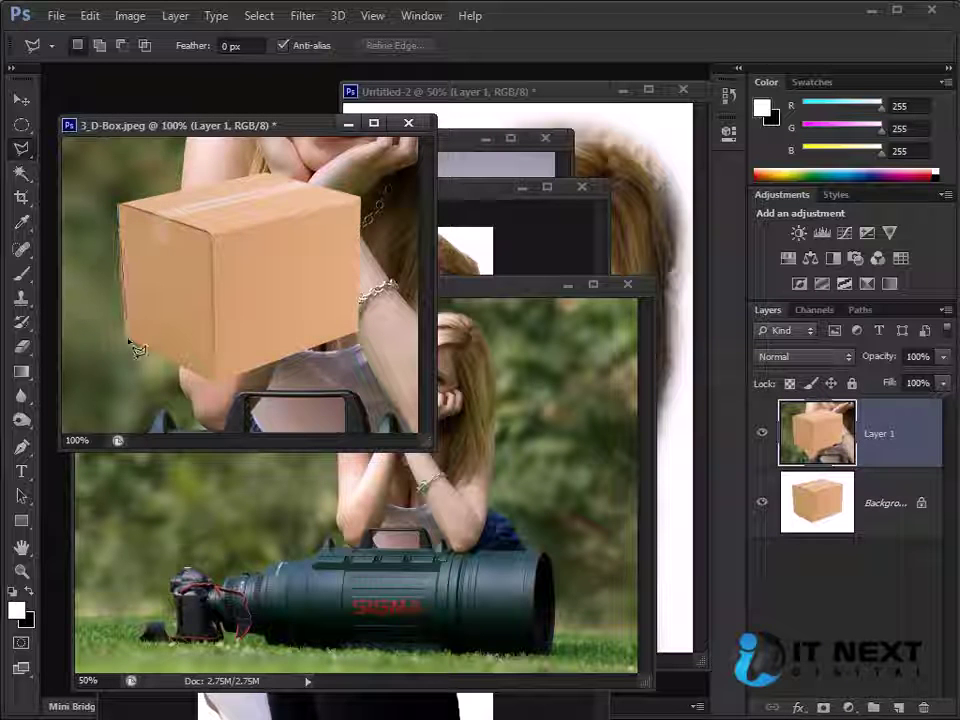
{"action": "left_click", "coordinate": [215, 388]}
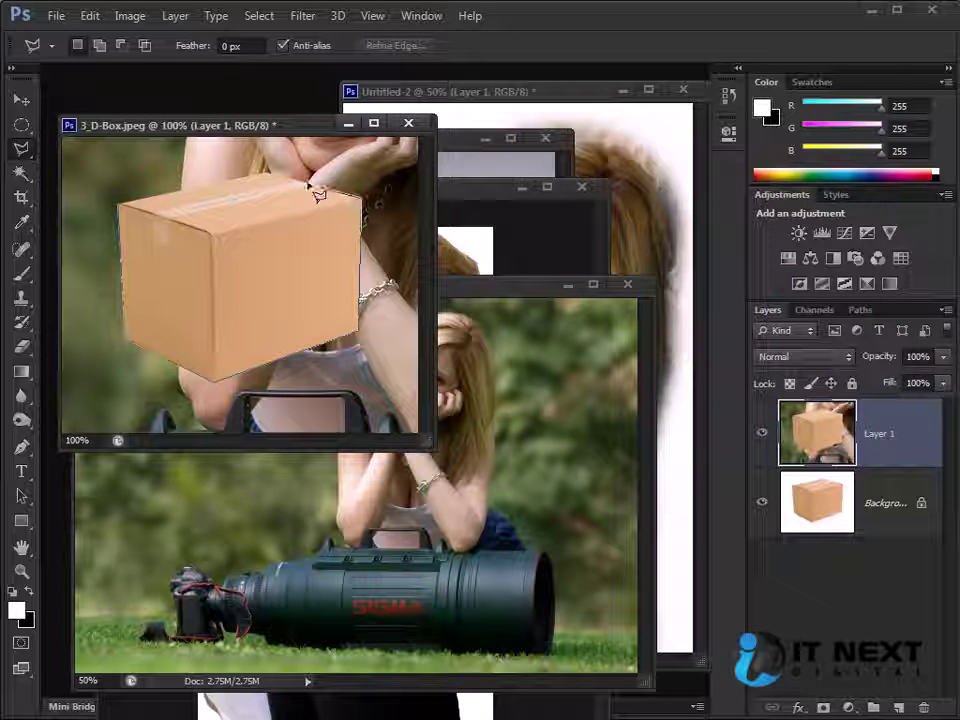
{"action": "left_click", "coordinate": [278, 182]}
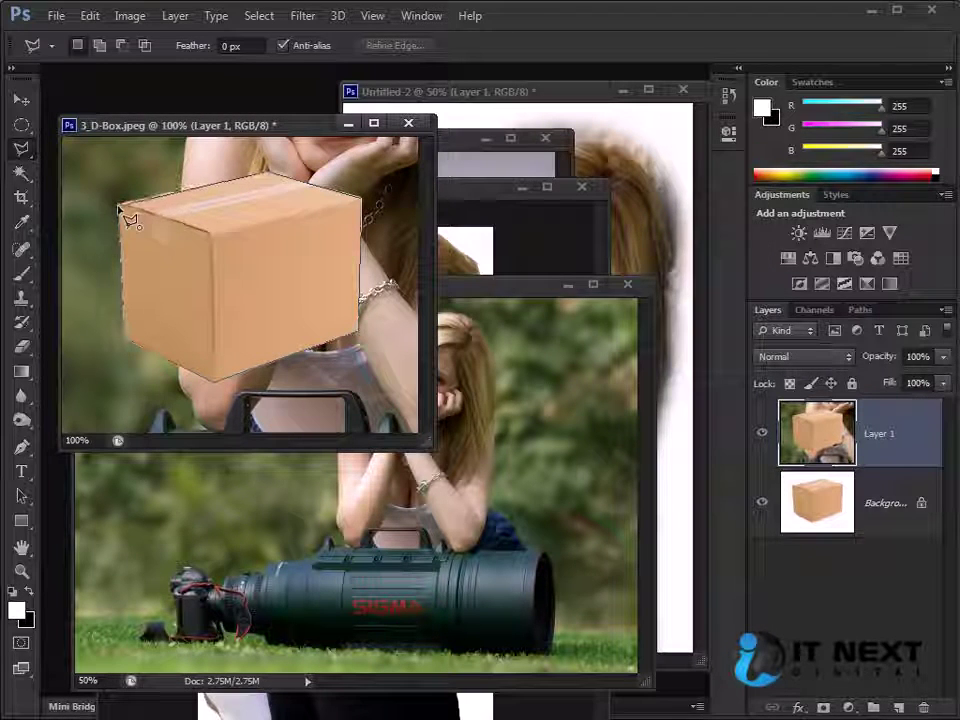
{"action": "left_click", "coordinate": [120, 210]}
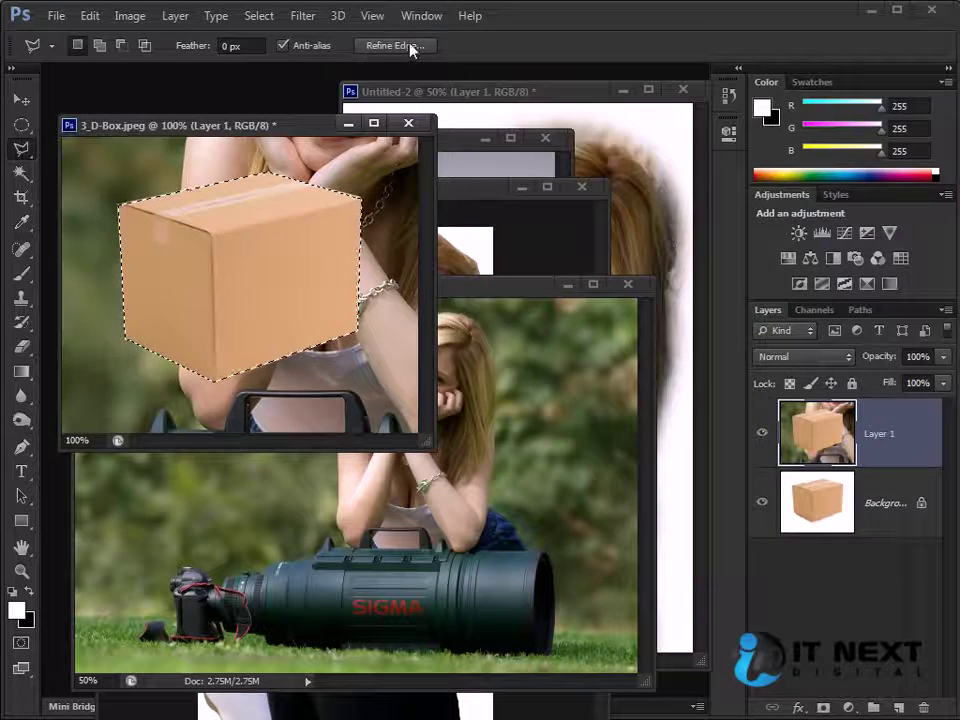
Refine the box selection edge with Shift Edge -46, Smooth 7 and Feather 1.2 px.
{"action": "left_click", "coordinate": [396, 45]}
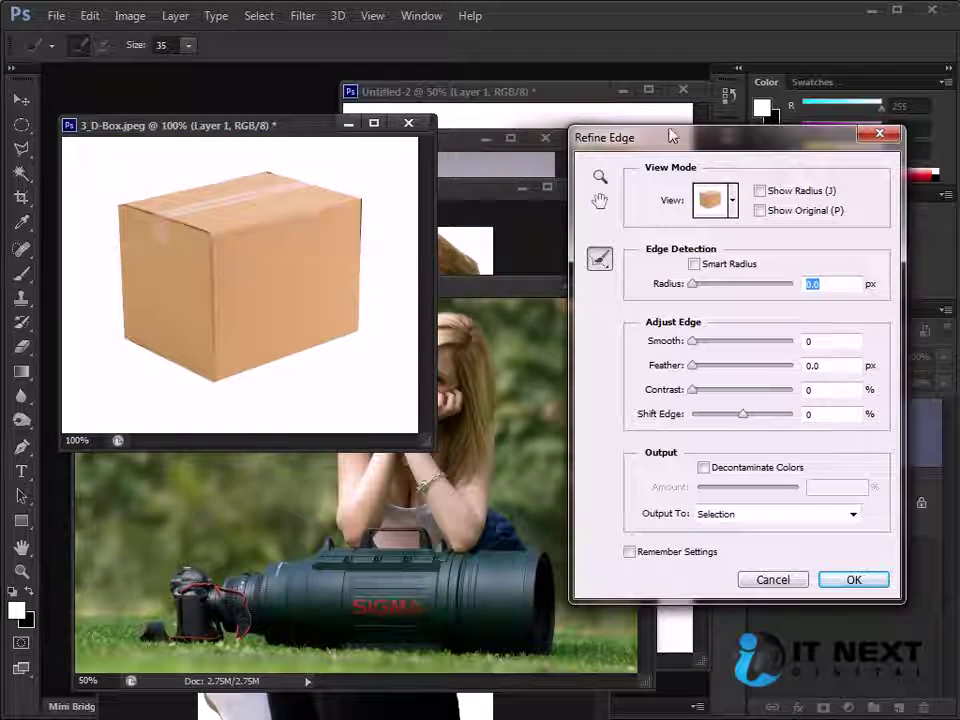
{"action": "left_click_drag", "start_coordinate": [662, 136], "coordinate": [535, 154]}
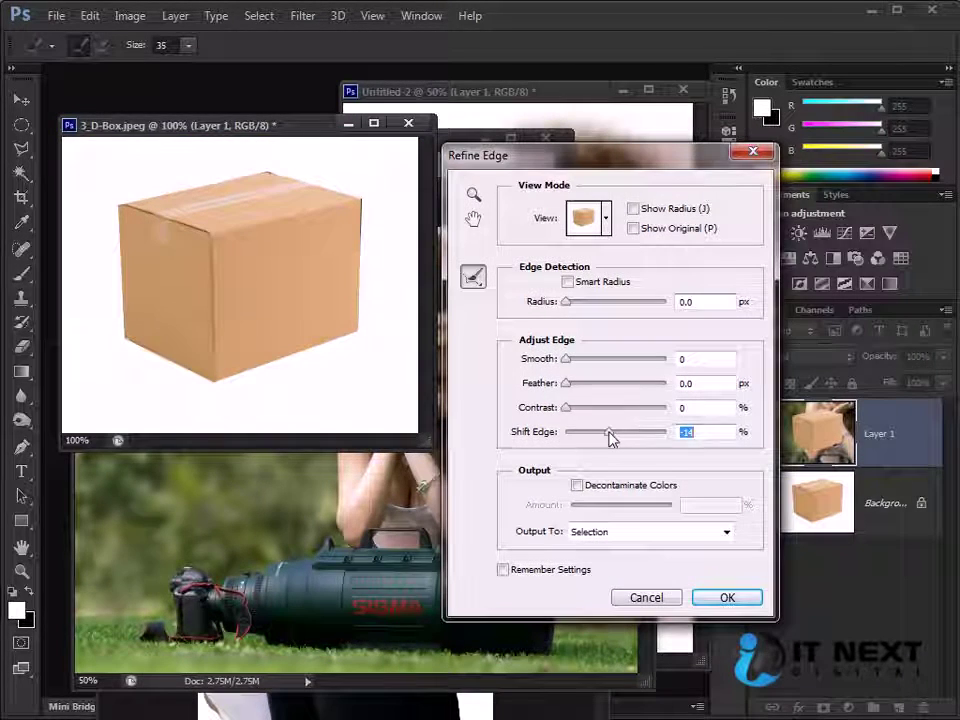
{"action": "left_click_drag", "start_coordinate": [606, 442], "coordinate": [594, 443]}
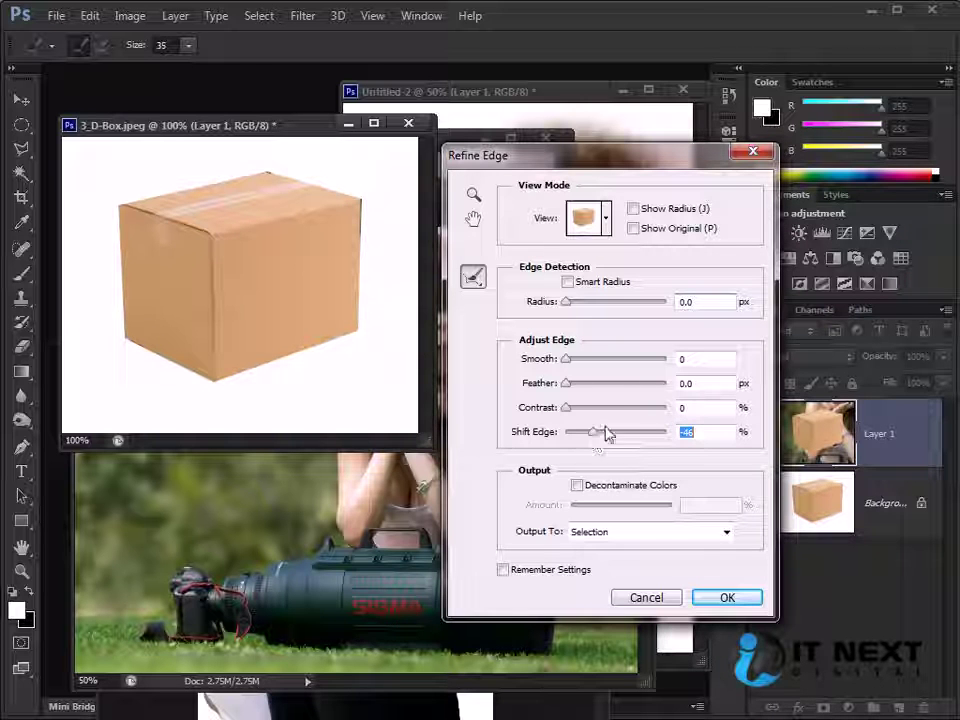
{"action": "mouse_move", "coordinate": [565, 362]}
{"action": "left_mouse_down"}
{"action": "mouse_move", "coordinate": [574, 366]}
{"action": "mouse_move", "coordinate": [576, 409]}
{"action": "left_mouse_up"}
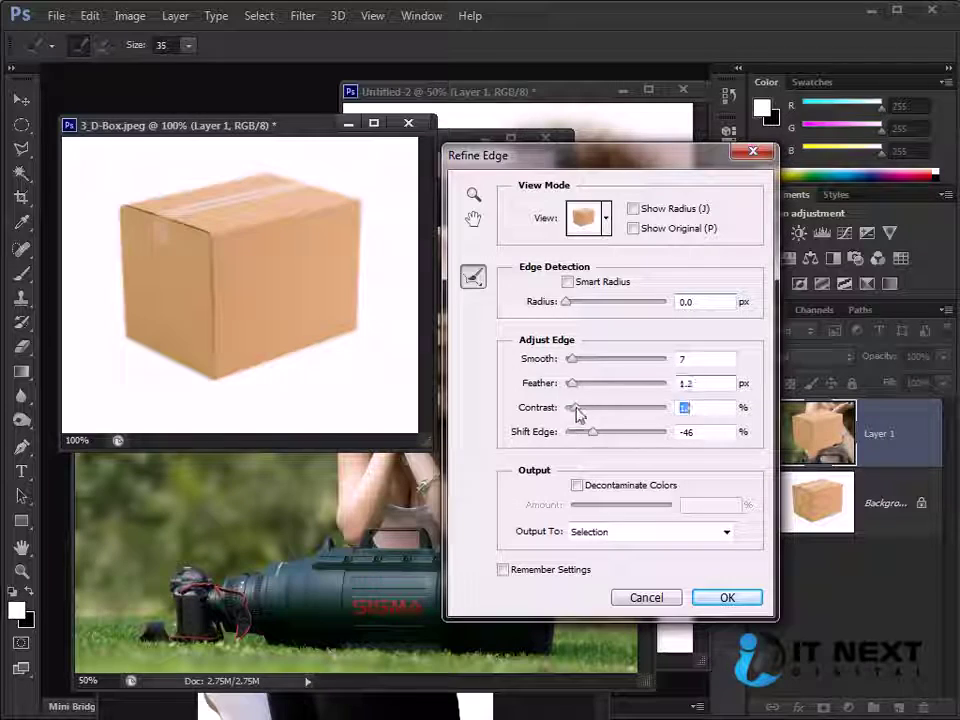
{"action": "left_click", "coordinate": [727, 597]}
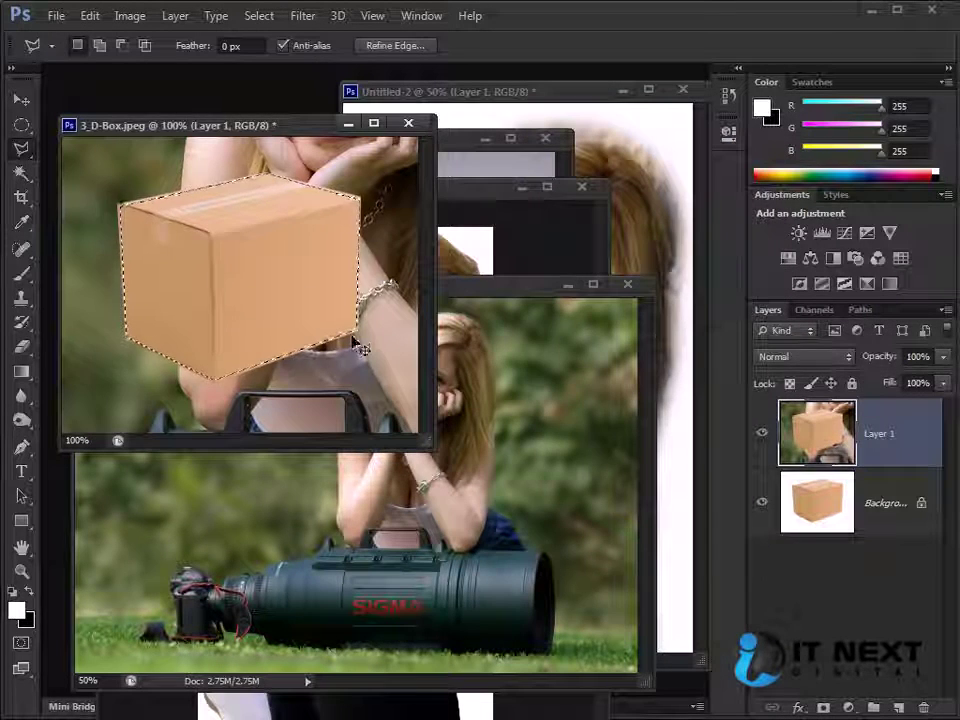
{"action": "key", "text": "ctrl+c"}
{"action": "key", "text": "ctrl+n"}
{"action": "key", "text": "Return"}
{"action": "key", "text": "ctrl+v"}
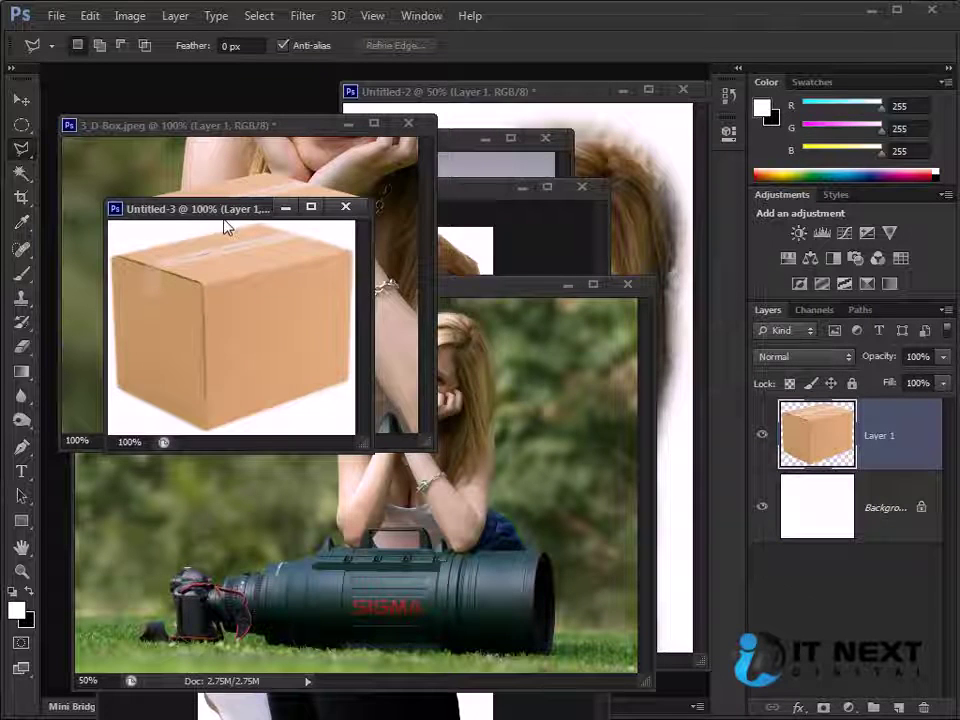
{"action": "left_click_drag", "start_coordinate": [224, 214], "coordinate": [407, 202]}
{"action": "left_click", "coordinate": [527, 194]}
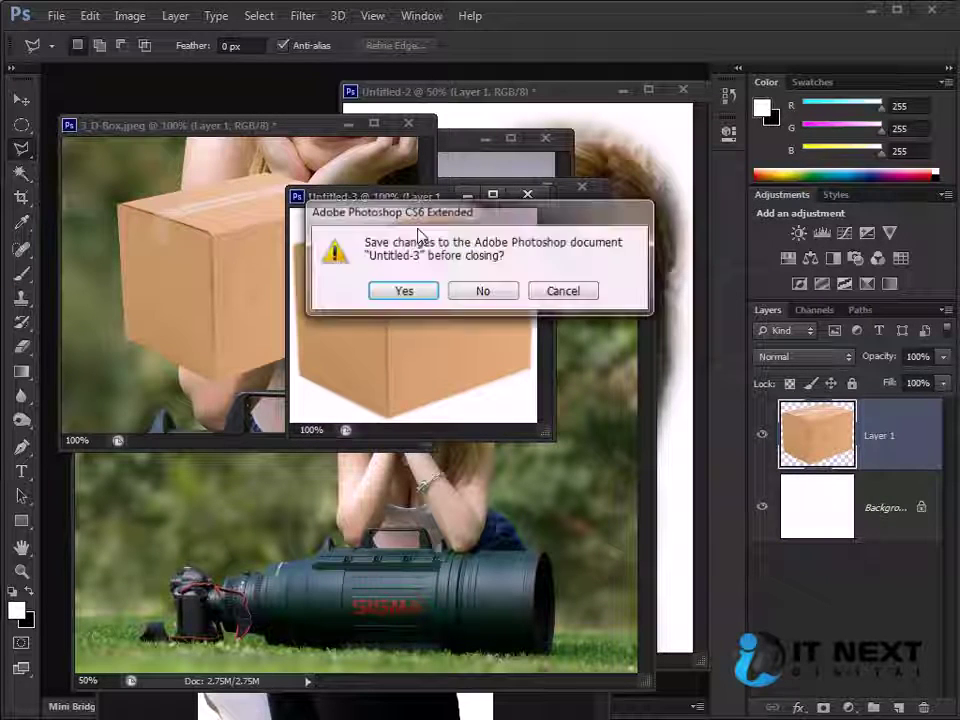
{"action": "left_click", "coordinate": [491, 291]}
{"action": "left_click_drag", "start_coordinate": [220, 125], "coordinate": [285, 127]}
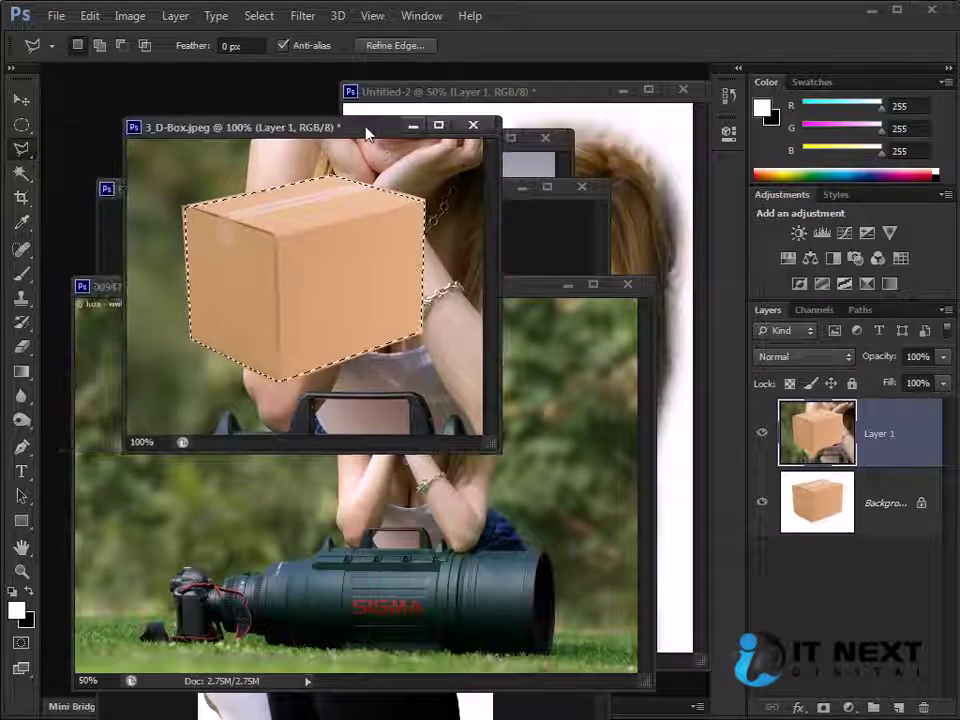
Switch the lasso to the Magnetic Lasso Tool.
{"action": "right_click", "coordinate": [21, 156]}
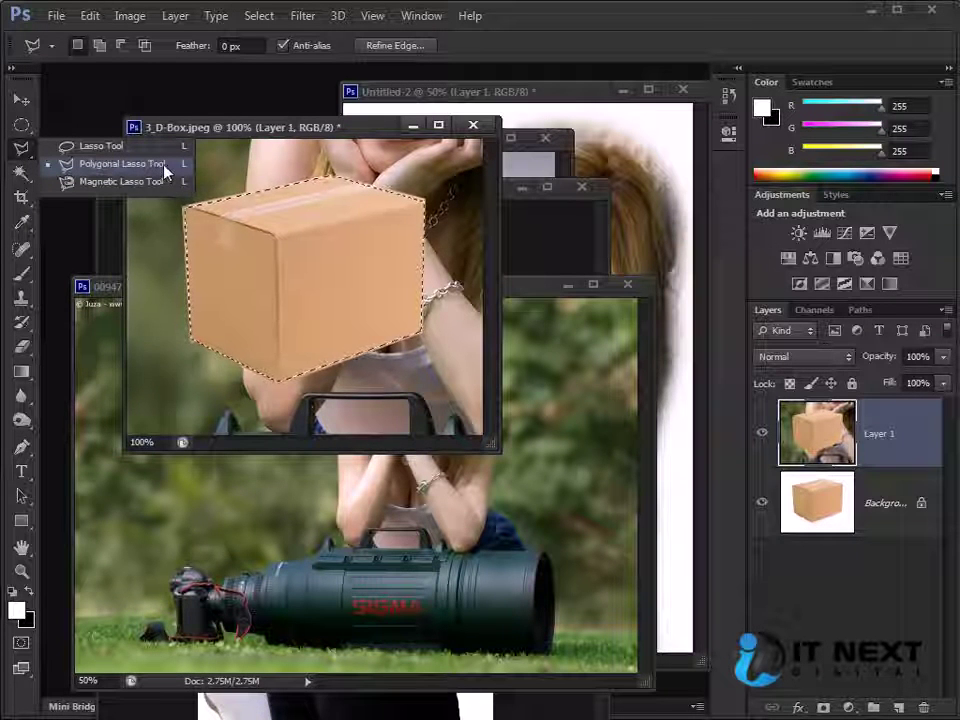
{"action": "left_click", "coordinate": [180, 170]}
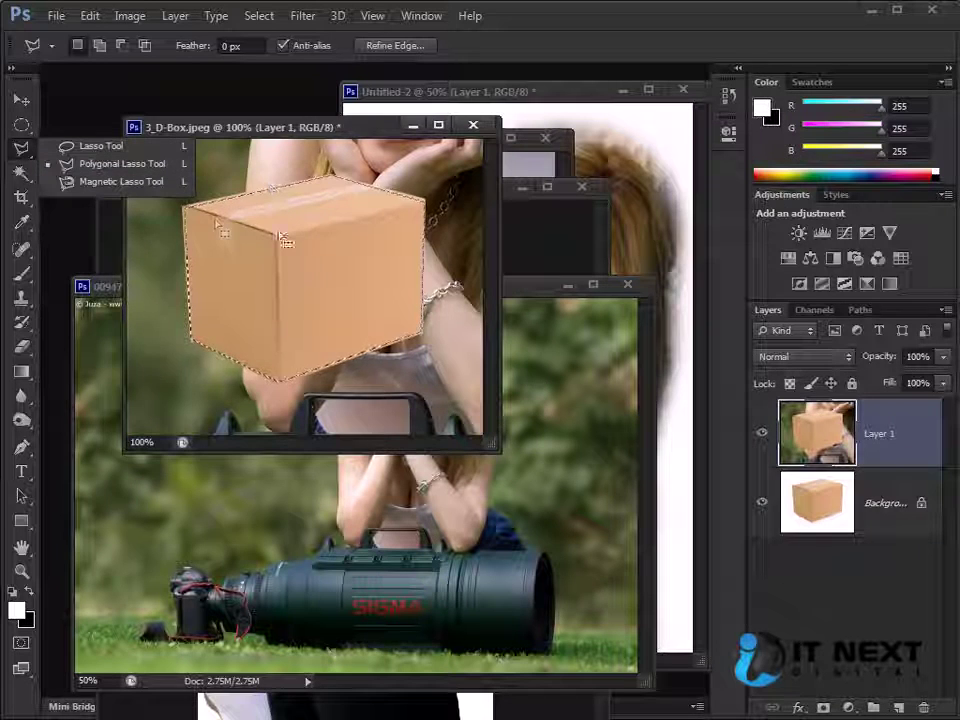
{"action": "left_click", "coordinate": [134, 183]}
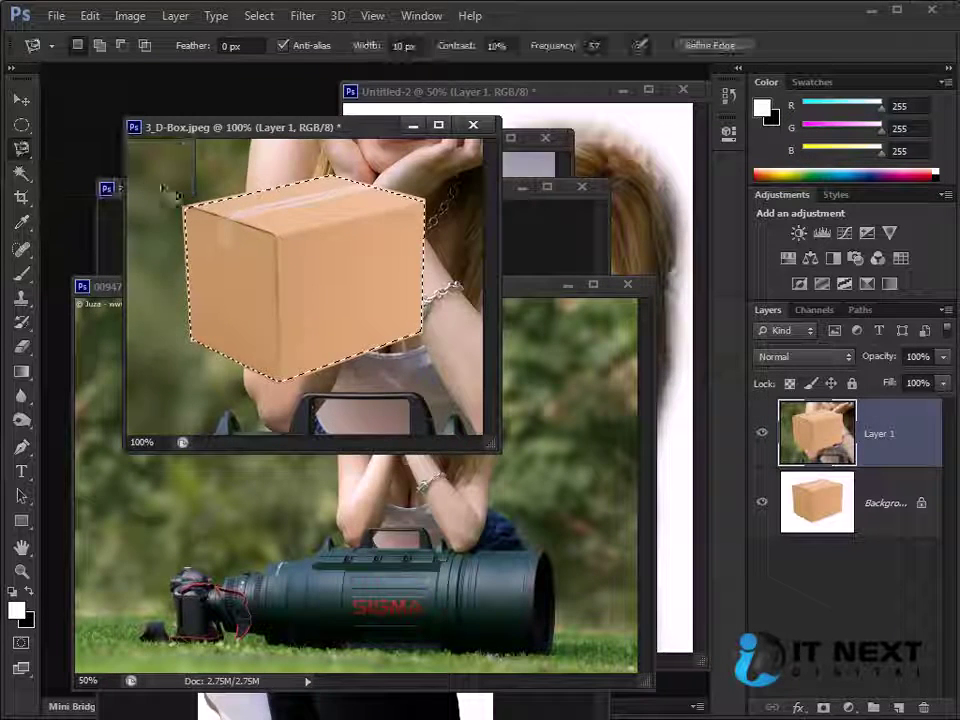
Close 3_D-Box.jpeg and Untitled-1 without saving changes.
{"action": "left_click", "coordinate": [473, 125]}
{"action": "left_click", "coordinate": [483, 290]}
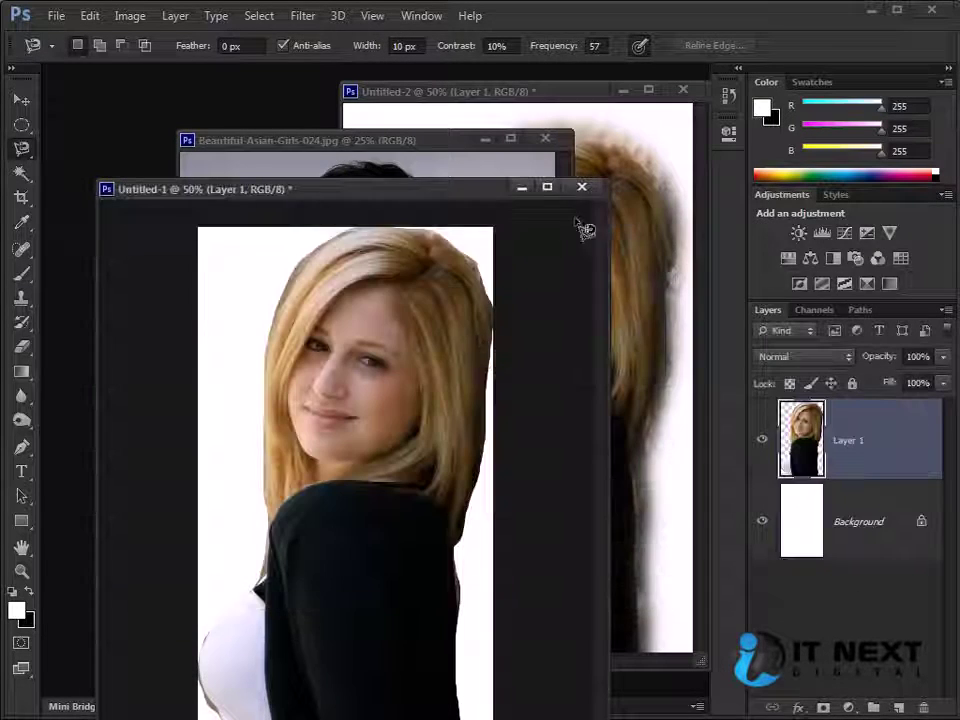
{"action": "left_click", "coordinate": [582, 187]}
{"action": "left_click", "coordinate": [483, 290]}
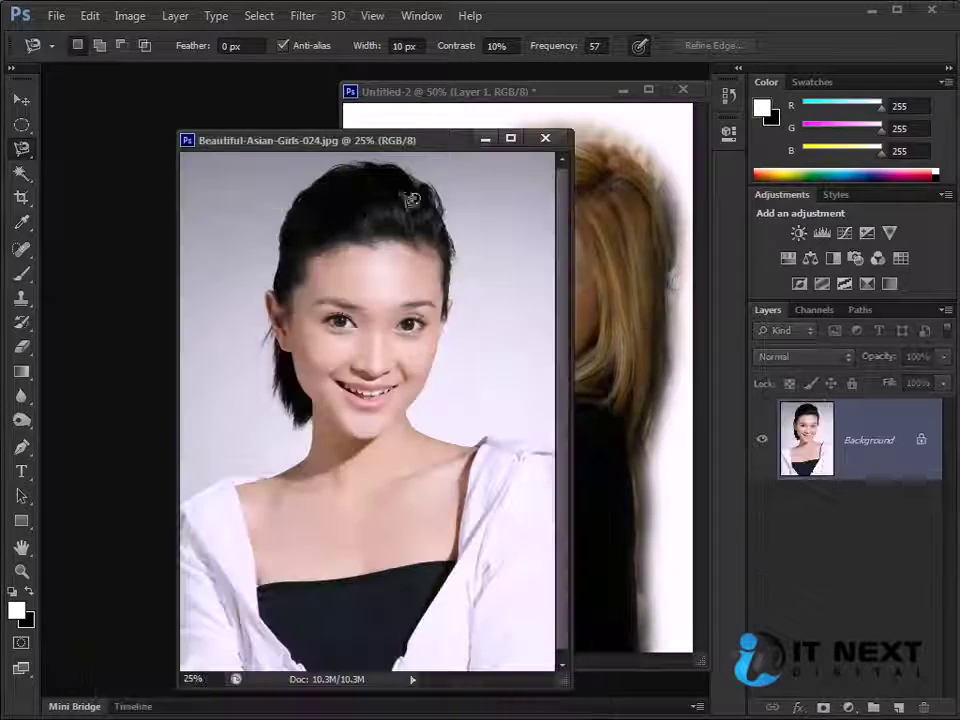
Magic-wand click the backdrop around the girl until the area right of her head is selected.
{"action": "left_click", "coordinate": [21, 173]}
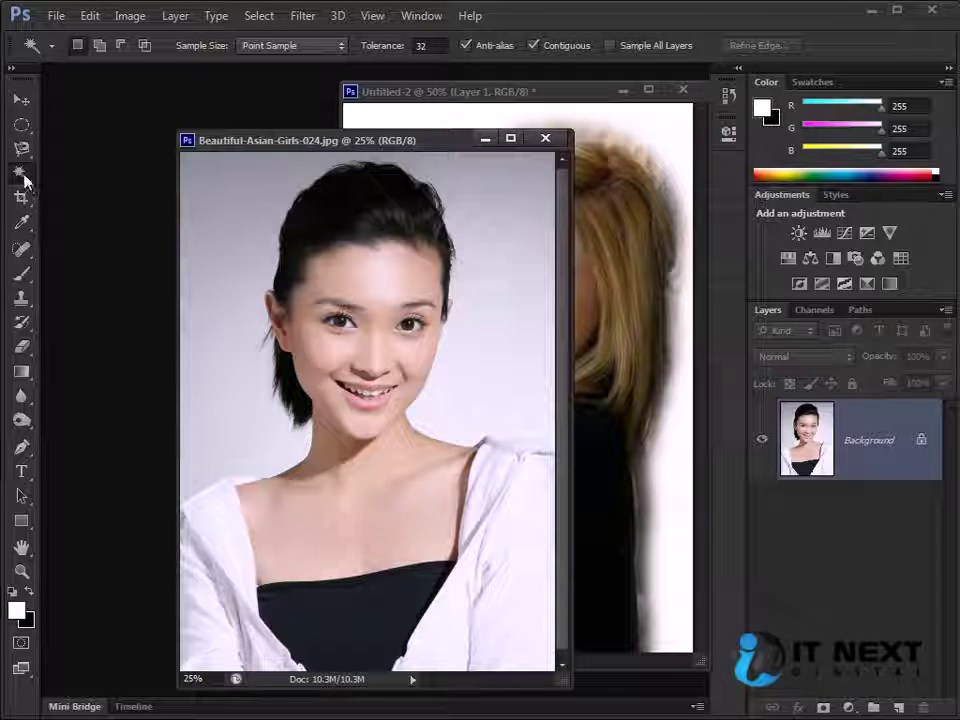
{"action": "left_click", "coordinate": [200, 265]}
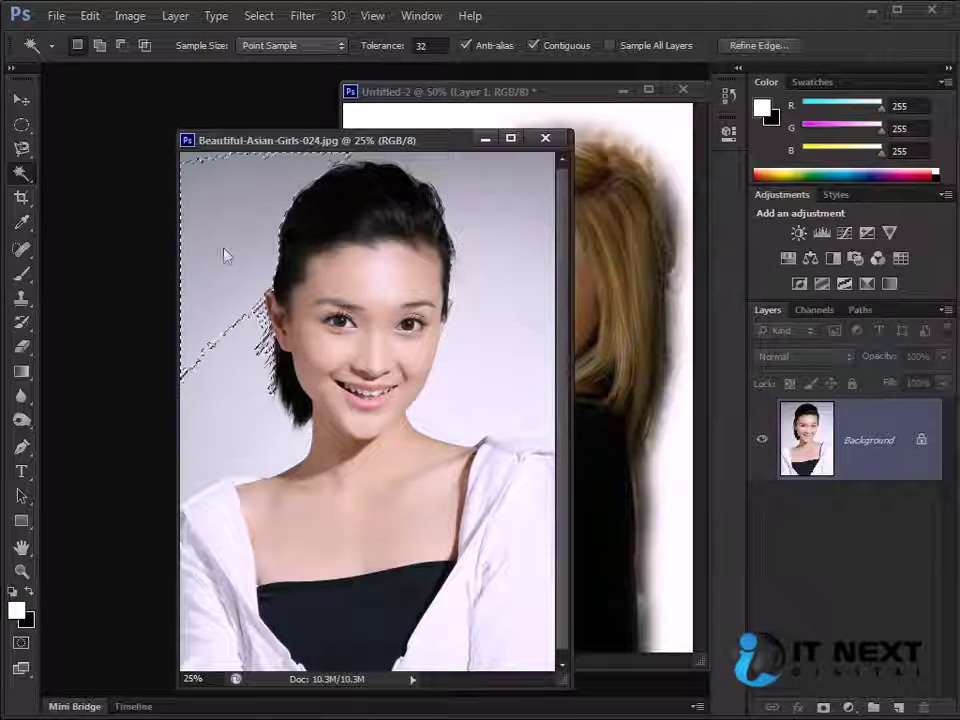
{"action": "left_click", "coordinate": [508, 381]}
{"action": "left_click", "coordinate": [323, 541]}
{"action": "left_click", "coordinate": [208, 204]}
{"action": "left_click", "coordinate": [520, 310]}
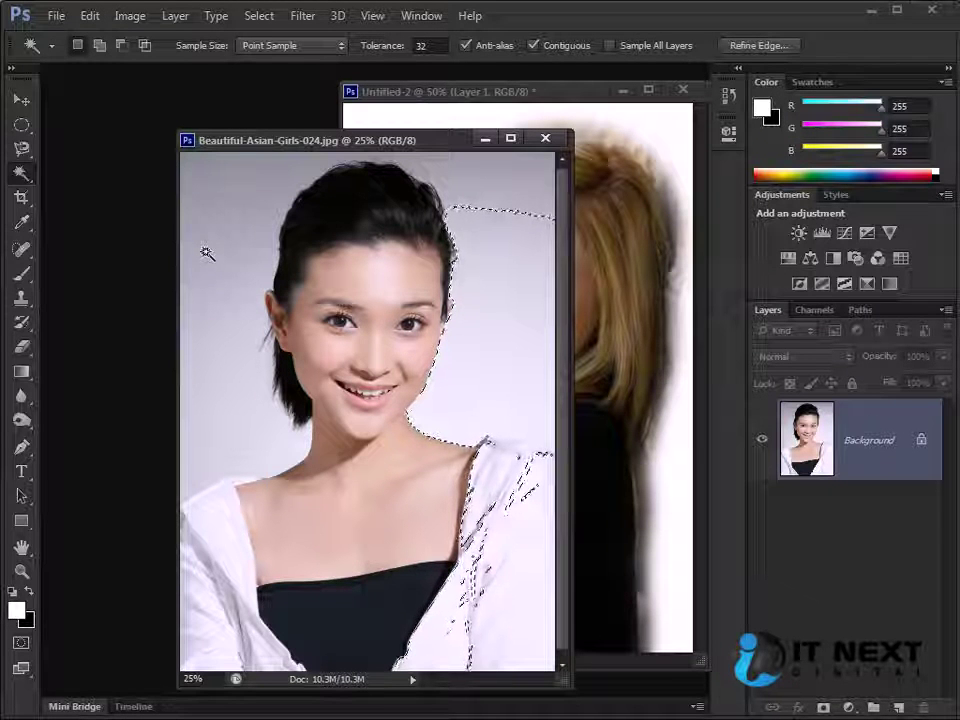
{"action": "left_click", "coordinate": [210, 248]}
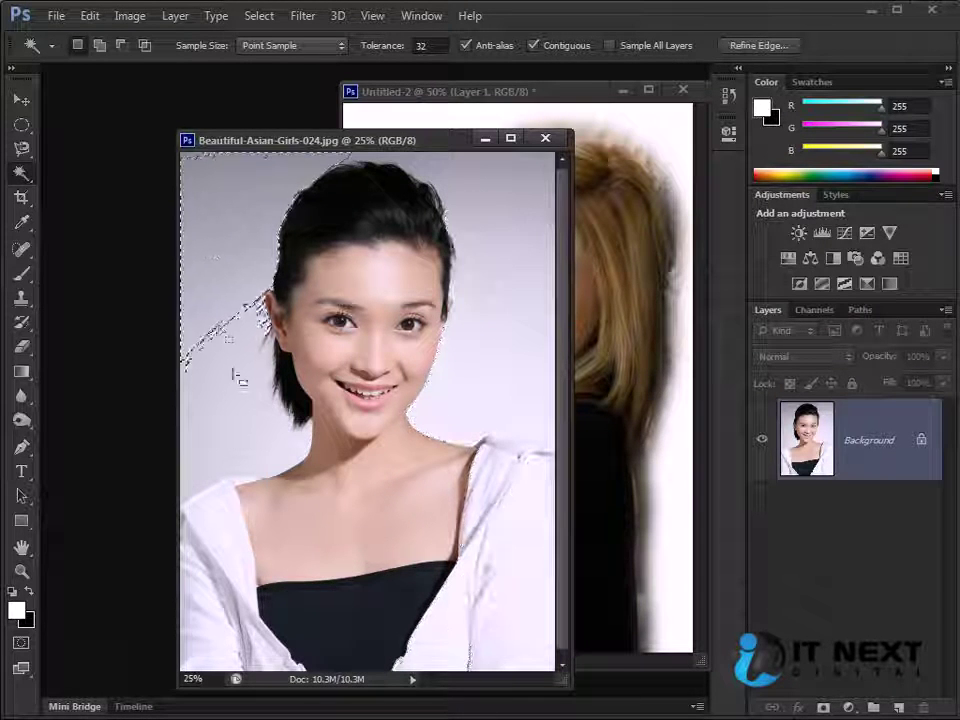
{"action": "left_click", "coordinate": [476, 270]}
{"action": "left_click", "coordinate": [251, 208]}
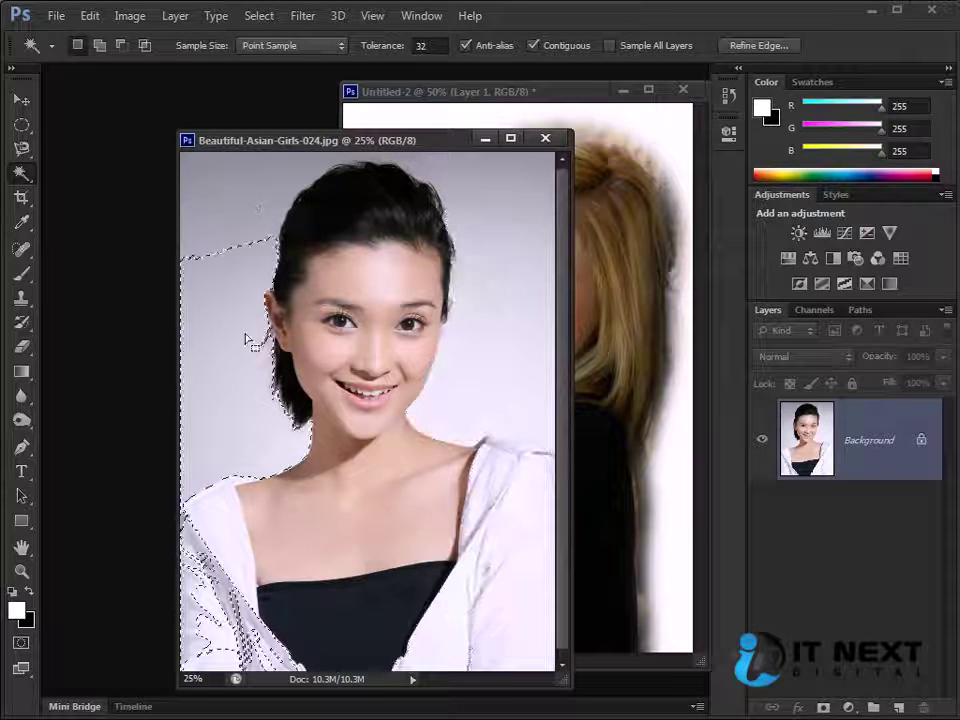
{"action": "left_click", "coordinate": [377, 281]}
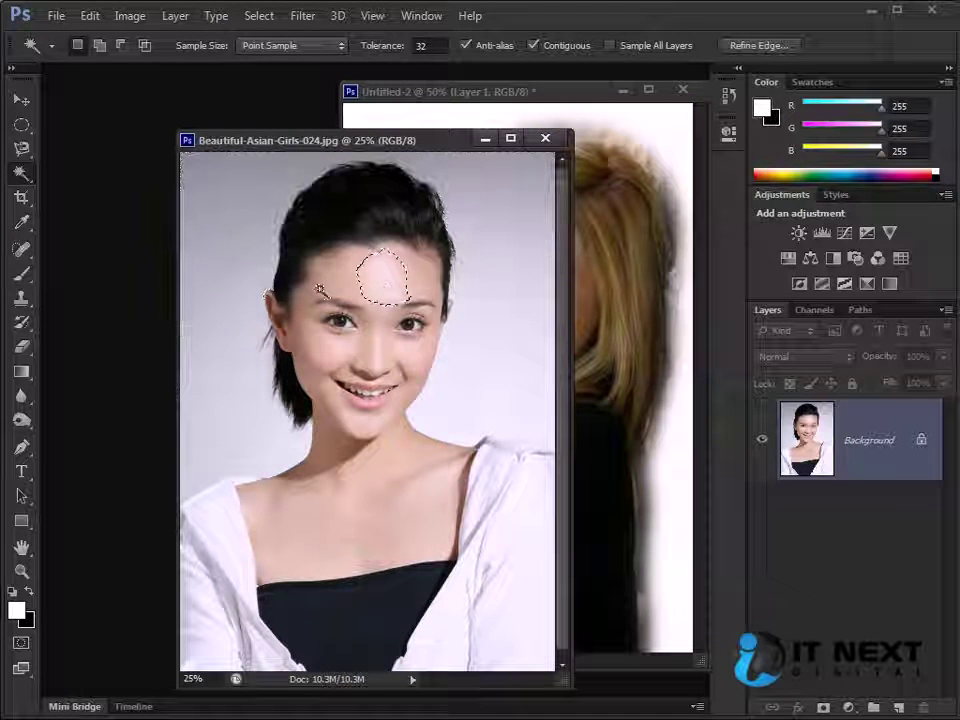
{"action": "left_click", "coordinate": [388, 268]}
{"action": "left_click", "coordinate": [246, 251]}
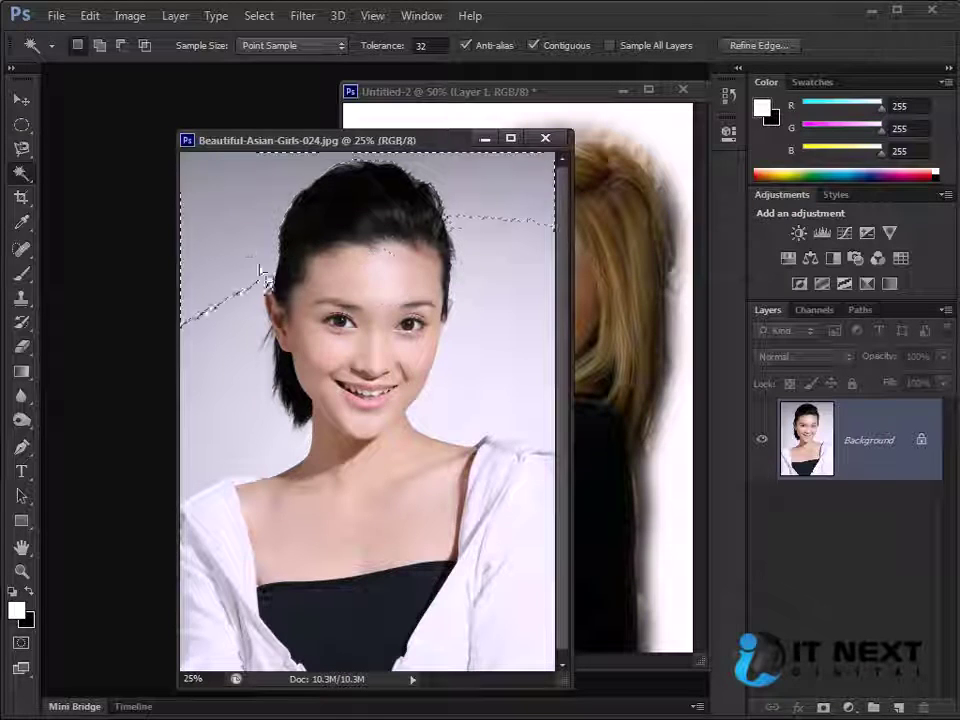
{"action": "left_click", "coordinate": [463, 292]}
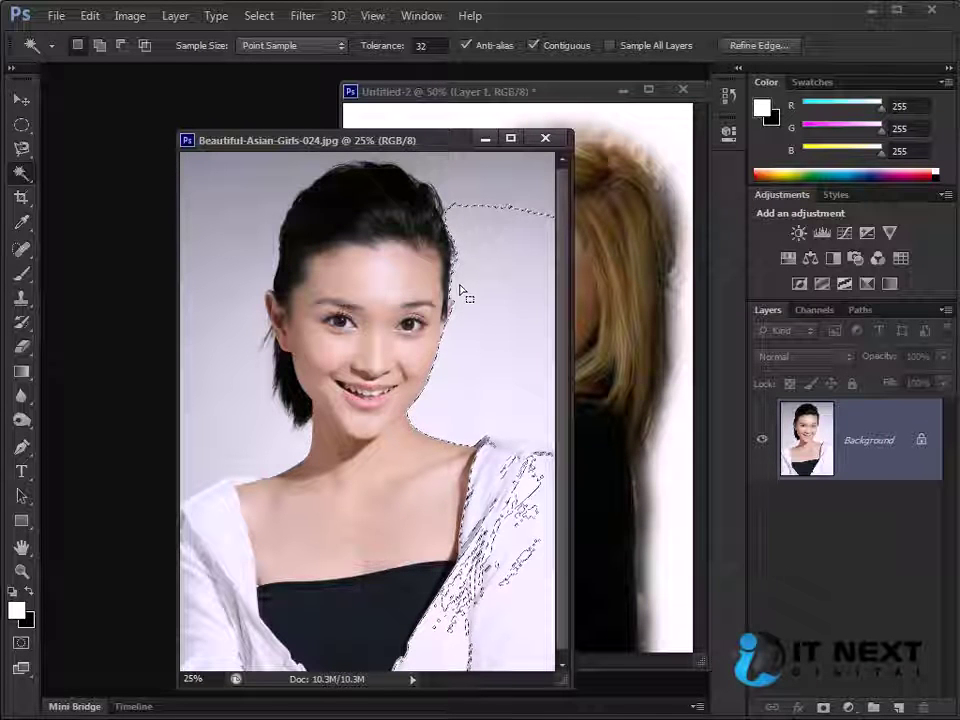
{"action": "key", "text": "ctrl+z"}
{"action": "key", "text": "ctrl+z"}
{"action": "left_click", "coordinate": [21, 148]}
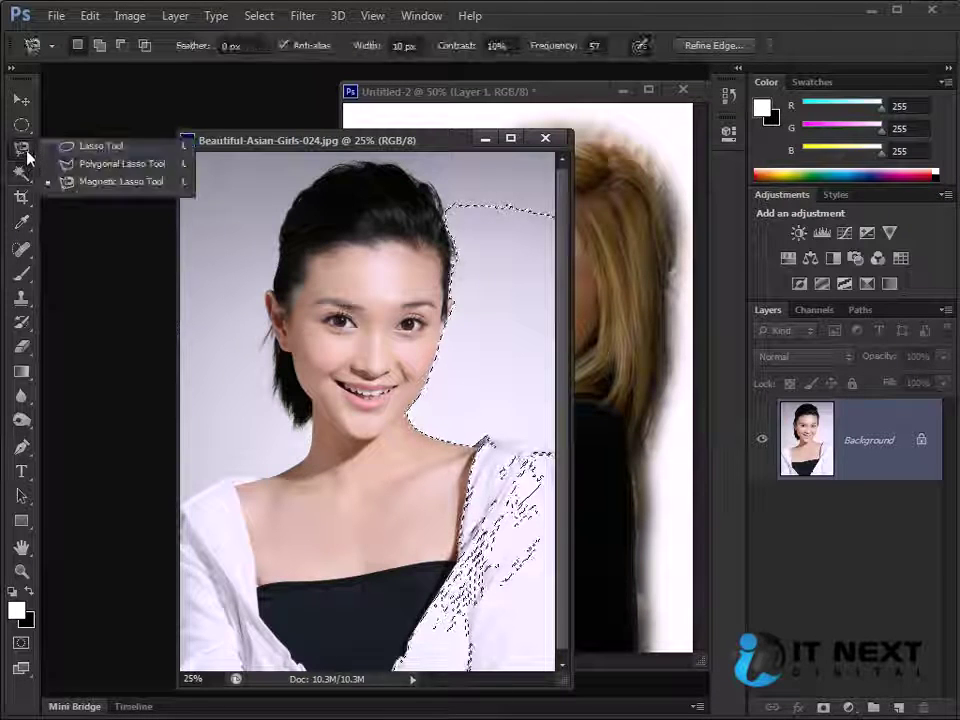
Deselect and trace the girl's hair, face, shoulders and white top with the Magnetic Lasso.
{"action": "left_click", "coordinate": [140, 182]}
{"action": "key", "text": "ctrl+d"}
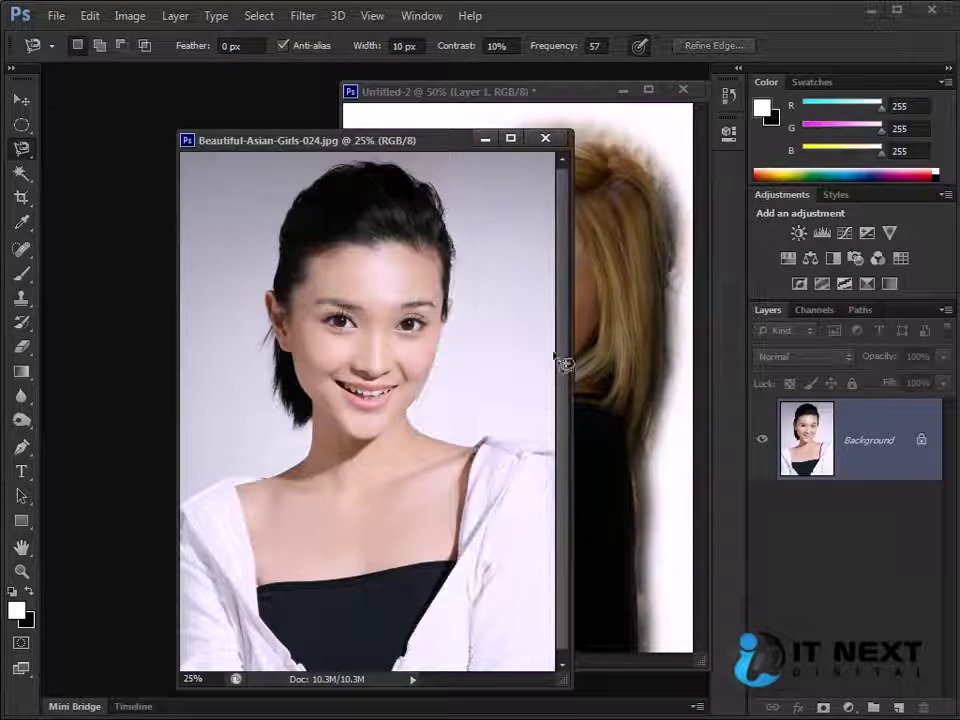
{"action": "left_click", "coordinate": [550, 442]}
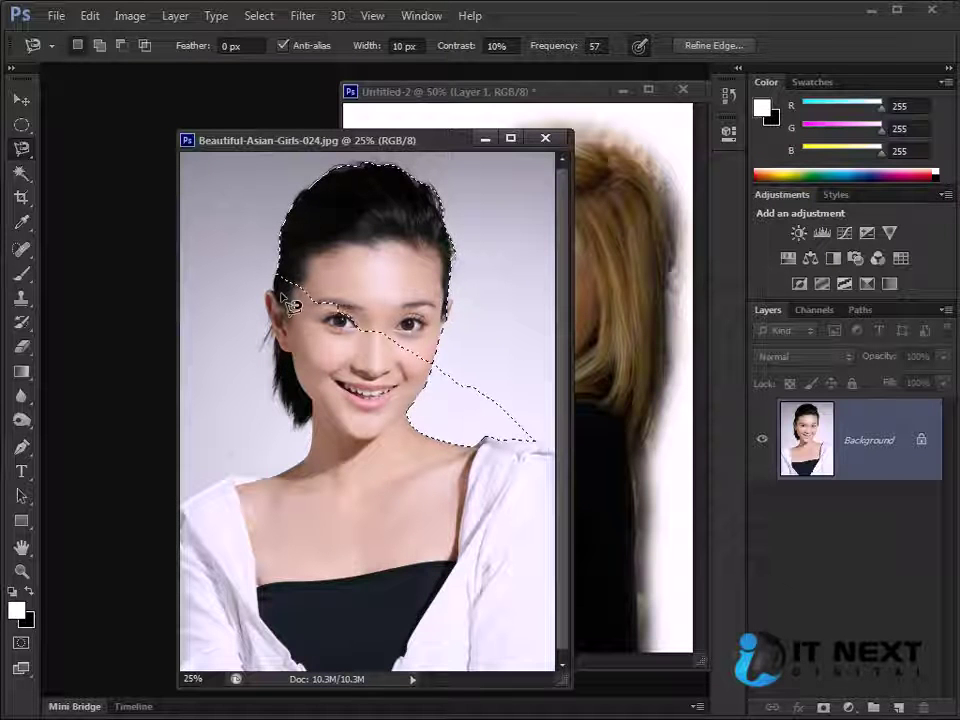
{"action": "key", "text": "Escape"}
{"action": "left_click", "coordinate": [558, 462]}
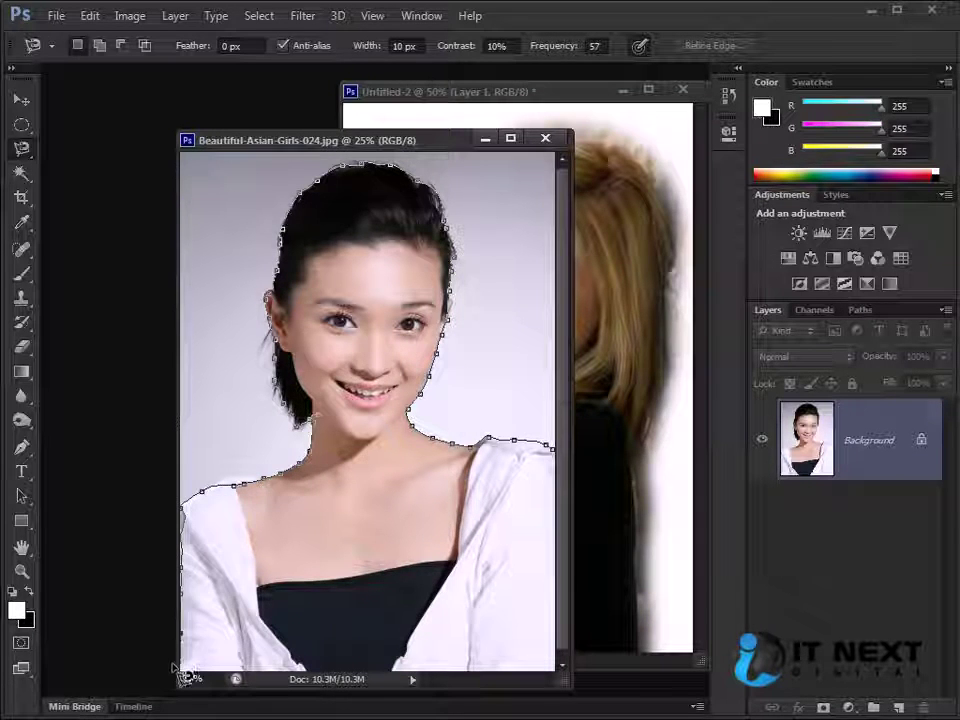
{"action": "left_click", "coordinate": [561, 466]}
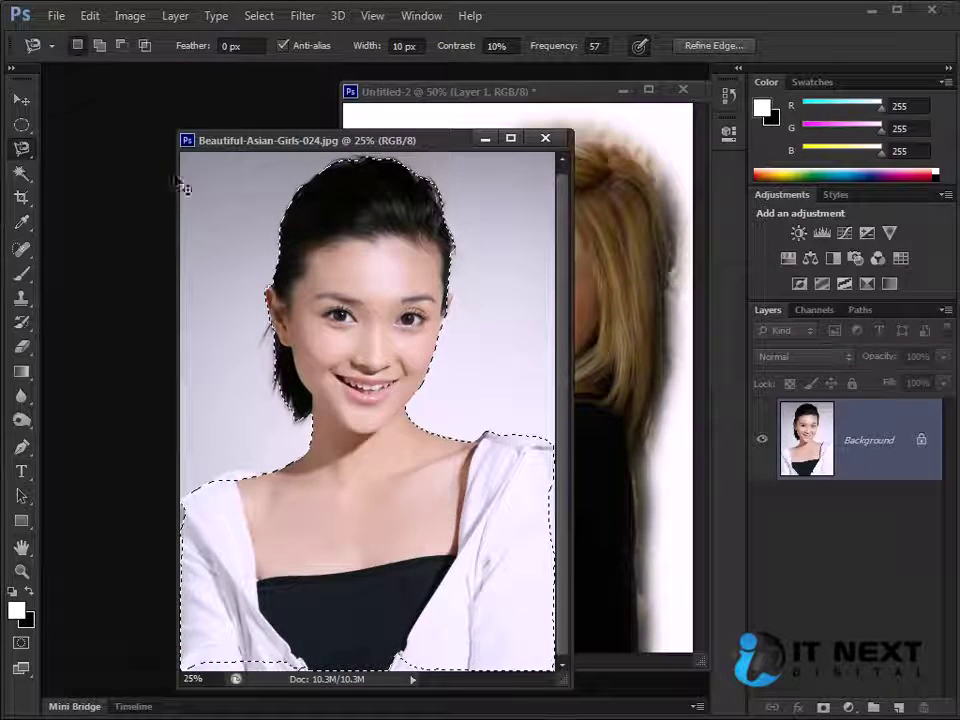
Create a Clipboard-sized new document, paste the cut-out girl, and inspect her edges zoomed in.
{"action": "key", "text": "ctrl+n"}
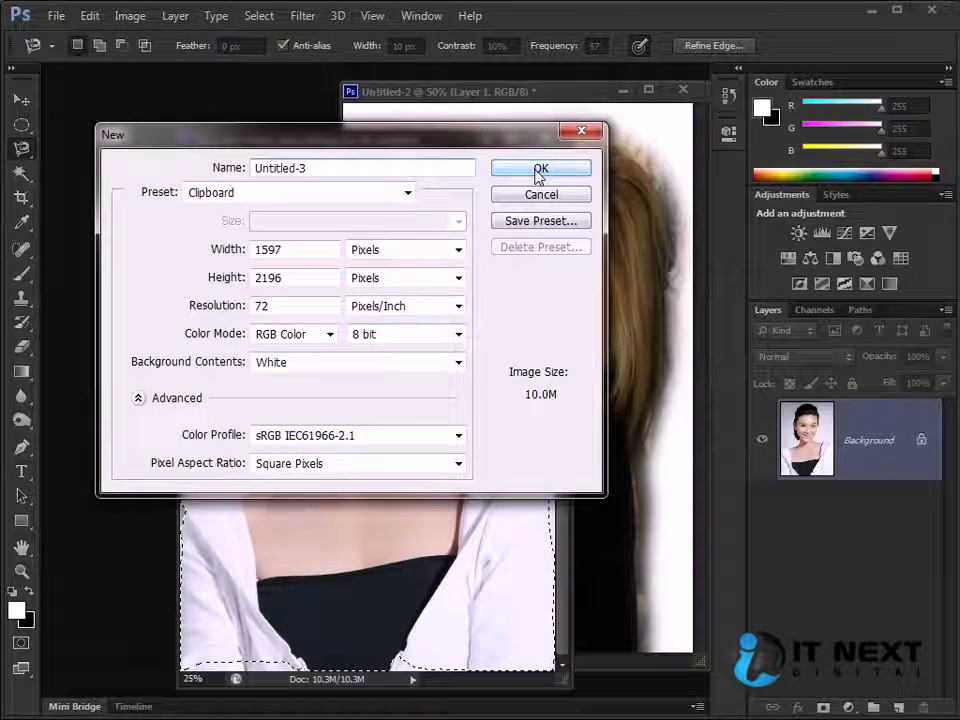
{"action": "left_click", "coordinate": [543, 167]}
{"action": "key", "text": "ctrl+v"}
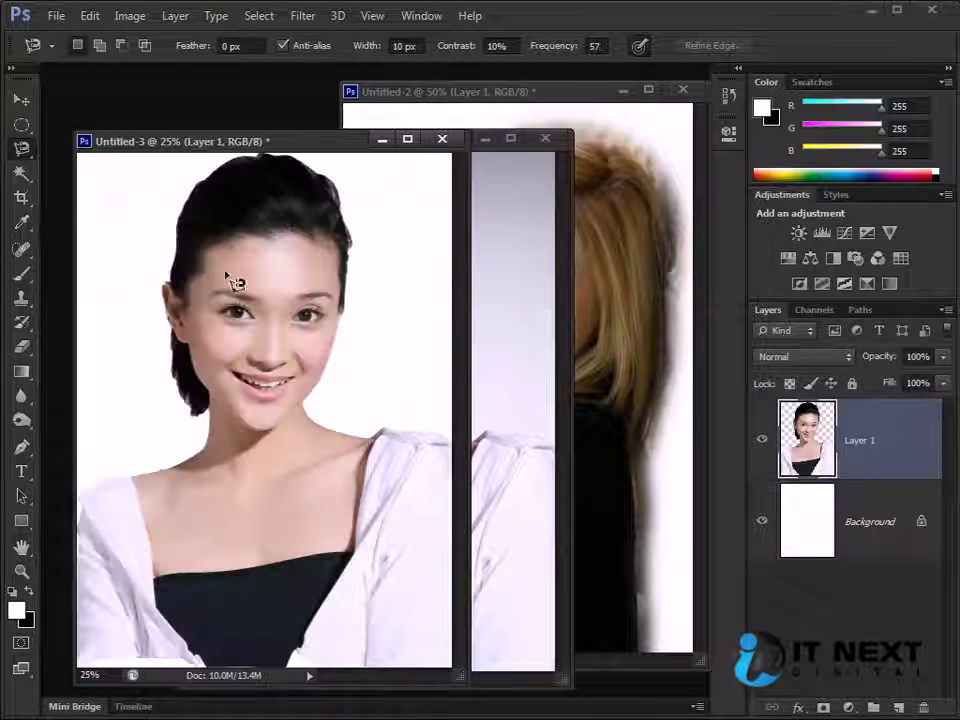
{"action": "key", "text": "ctrl+plus"}
{"action": "key", "text": "ctrl+plus"}
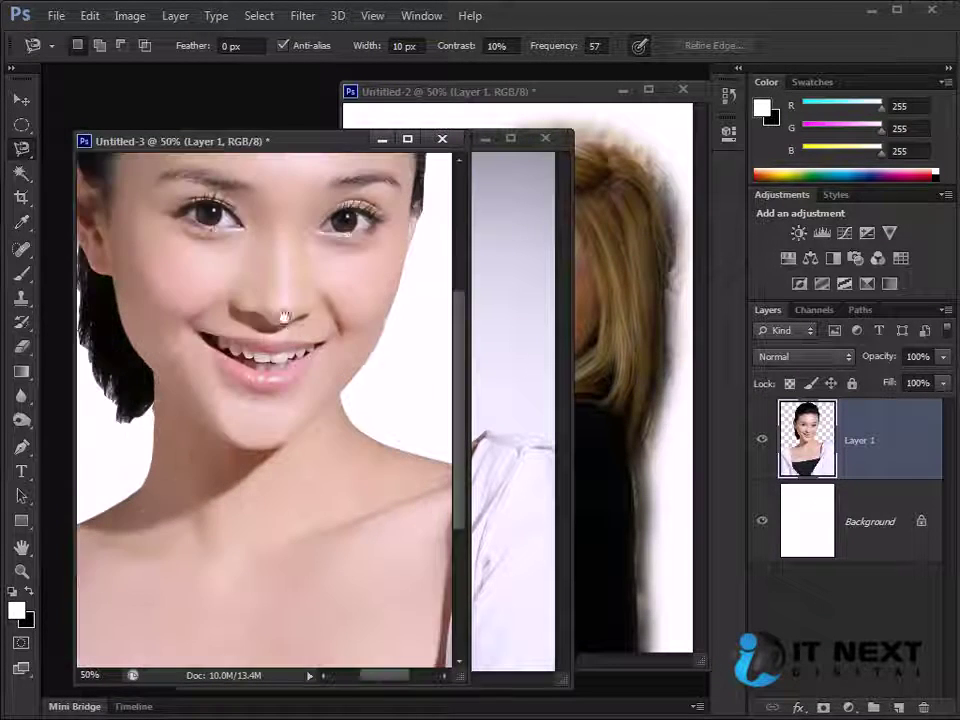
{"action": "left_click_drag", "start_coordinate": [279, 317], "coordinate": [368, 428]}
{"action": "left_click_drag", "start_coordinate": [450, 470], "coordinate": [164, 393]}
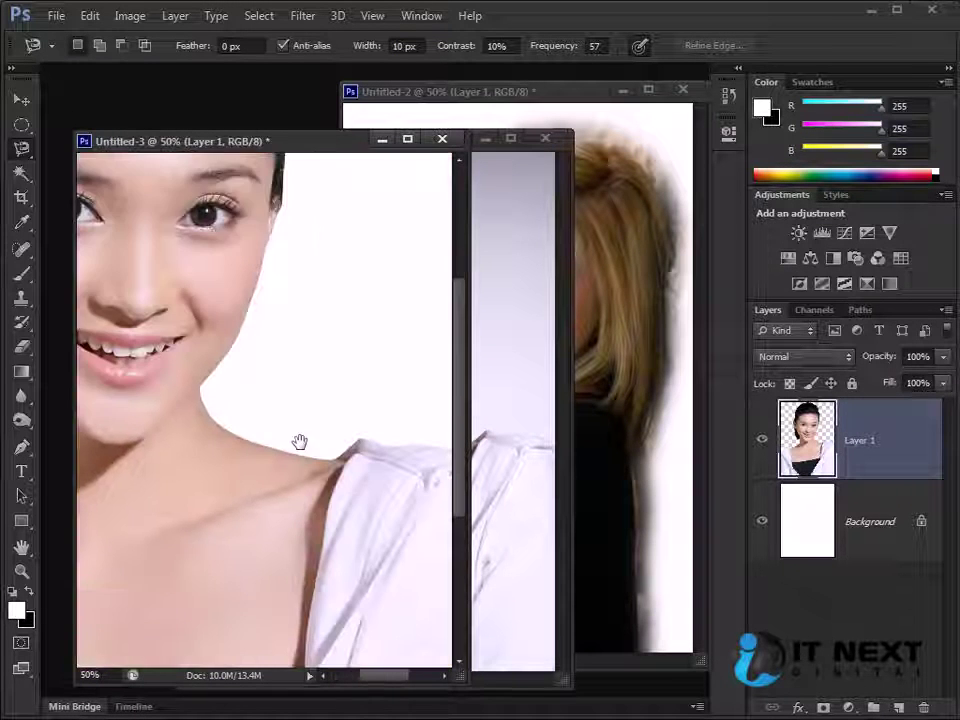
{"action": "left_click_drag", "start_coordinate": [300, 506], "coordinate": [271, 423]}
{"action": "key", "text": "ctrl+minus"}
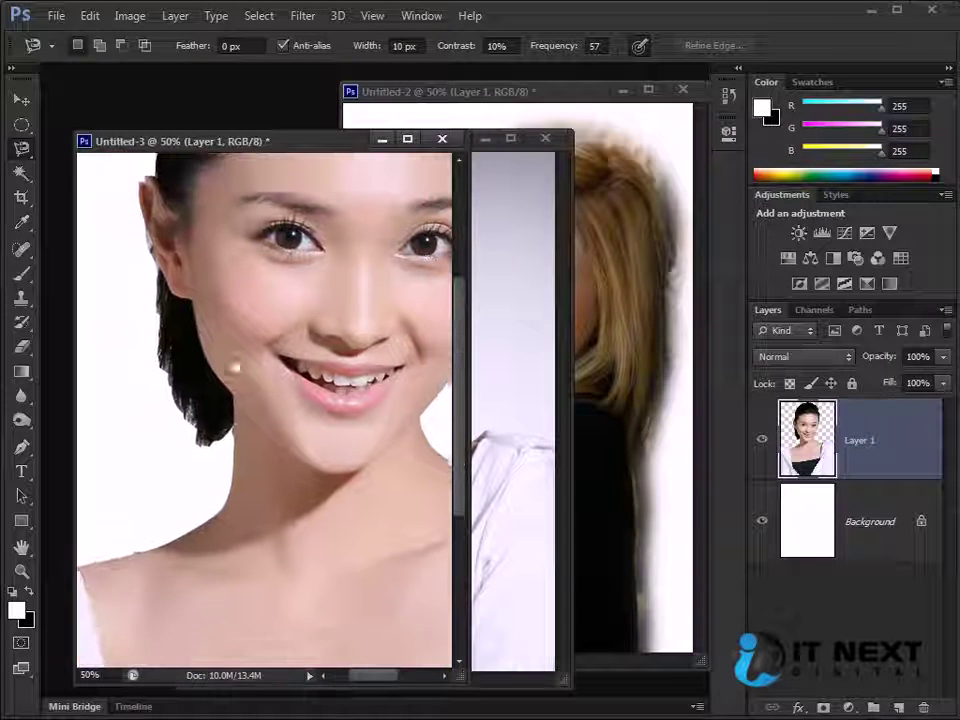
{"action": "key", "text": "ctrl+minus"}
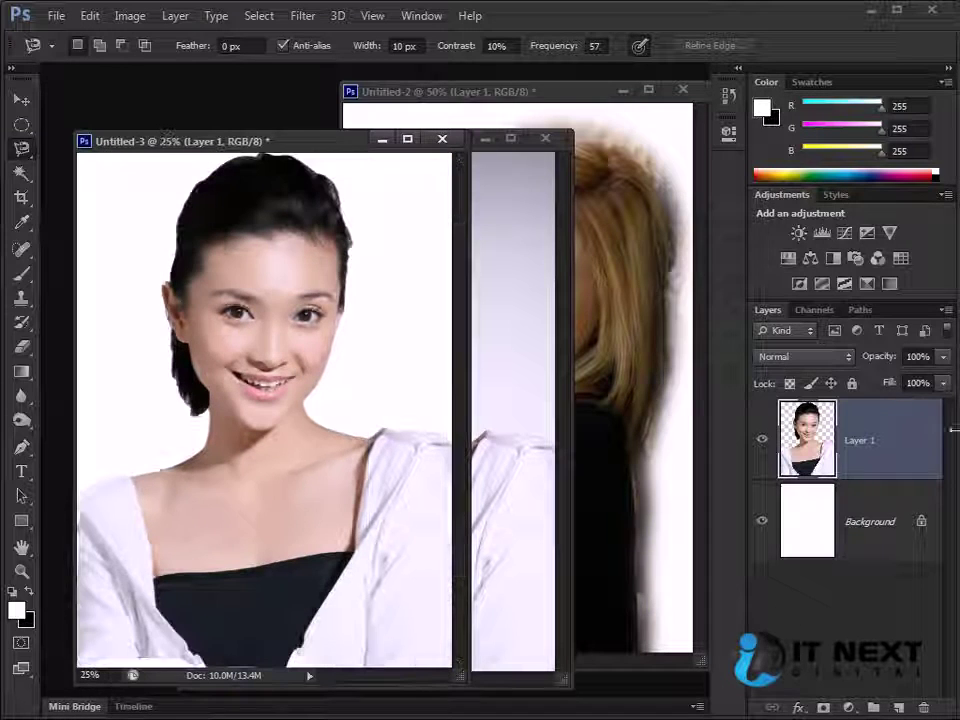
Add Layer 2 above Background and fill it with white.
{"action": "left_click", "coordinate": [812, 525]}
{"action": "key", "text": "ctrl+shift+n"}
{"action": "key", "text": "Return"}
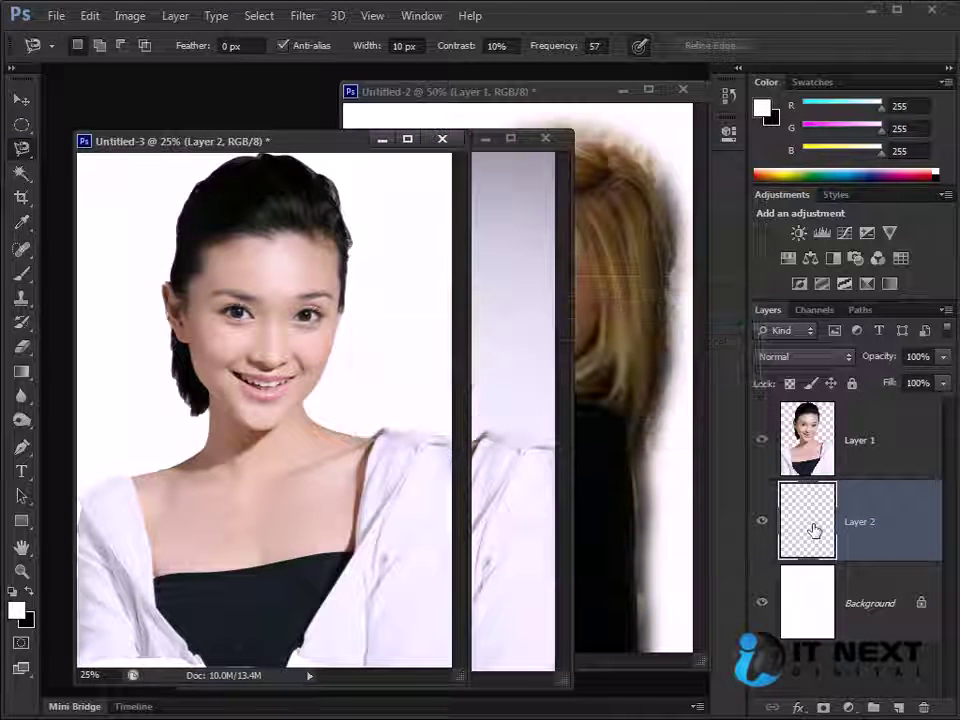
{"action": "key", "text": "alt+BackSpace"}
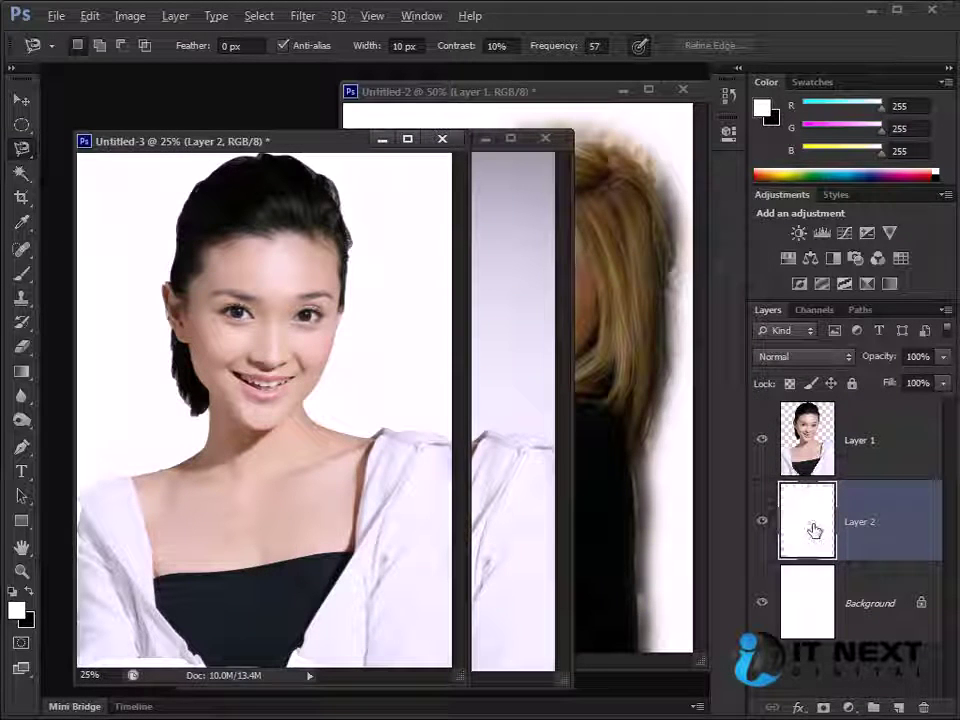
{"action": "double_click", "coordinate": [812, 528]}
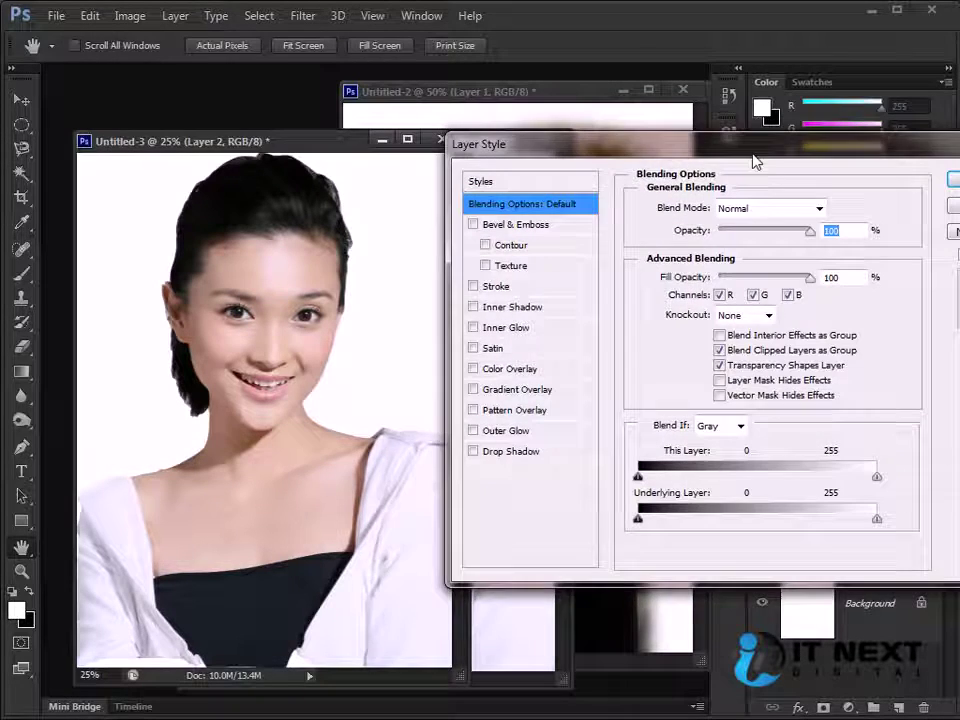
Apply a green Color Overlay (H 99, S 80, B 80) to Layer 2.
{"action": "left_click_drag", "start_coordinate": [754, 160], "coordinate": [688, 182]}
{"action": "left_click", "coordinate": [408, 401]}
{"action": "left_click", "coordinate": [445, 401]}
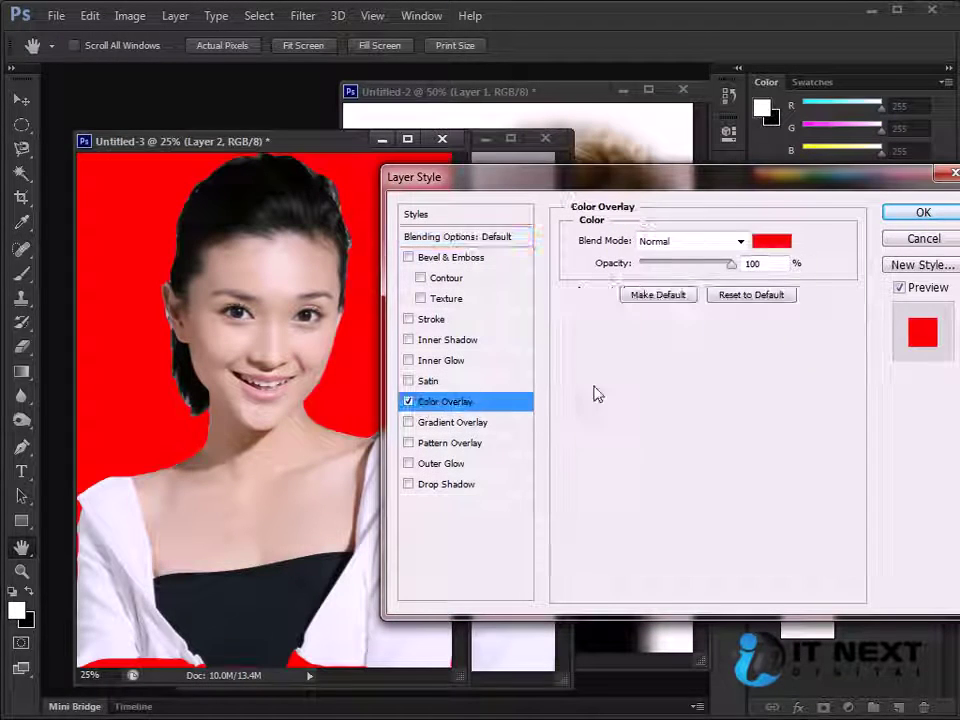
{"action": "left_click", "coordinate": [771, 241]}
{"action": "left_click_drag", "start_coordinate": [667, 352], "coordinate": [658, 336]}
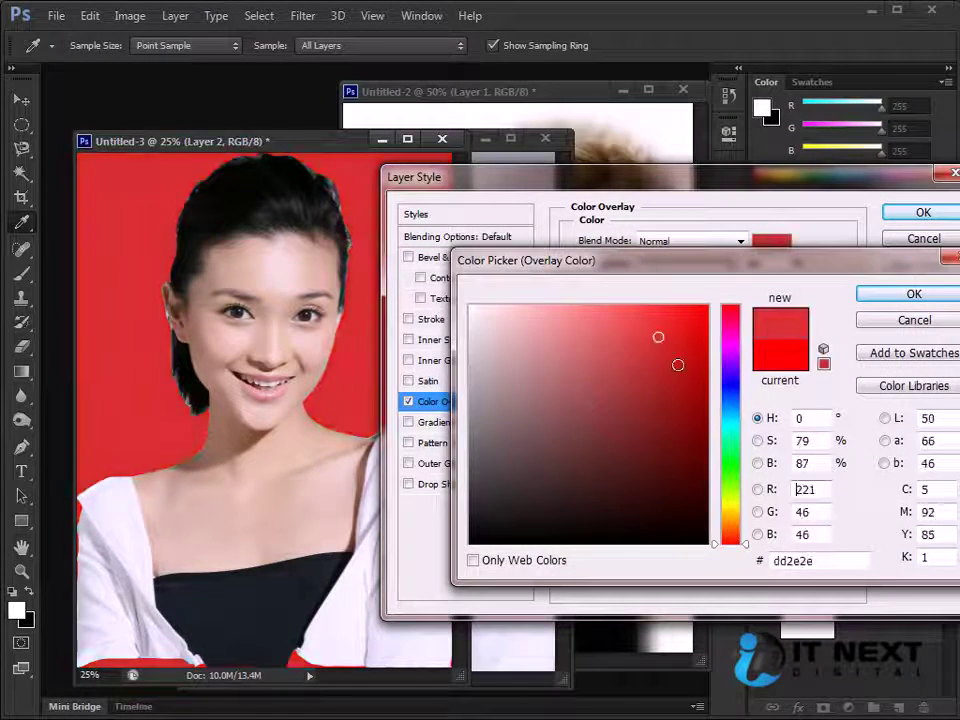
{"action": "left_click_drag", "start_coordinate": [730, 540], "coordinate": [730, 479]}
{"action": "left_click", "coordinate": [660, 353]}
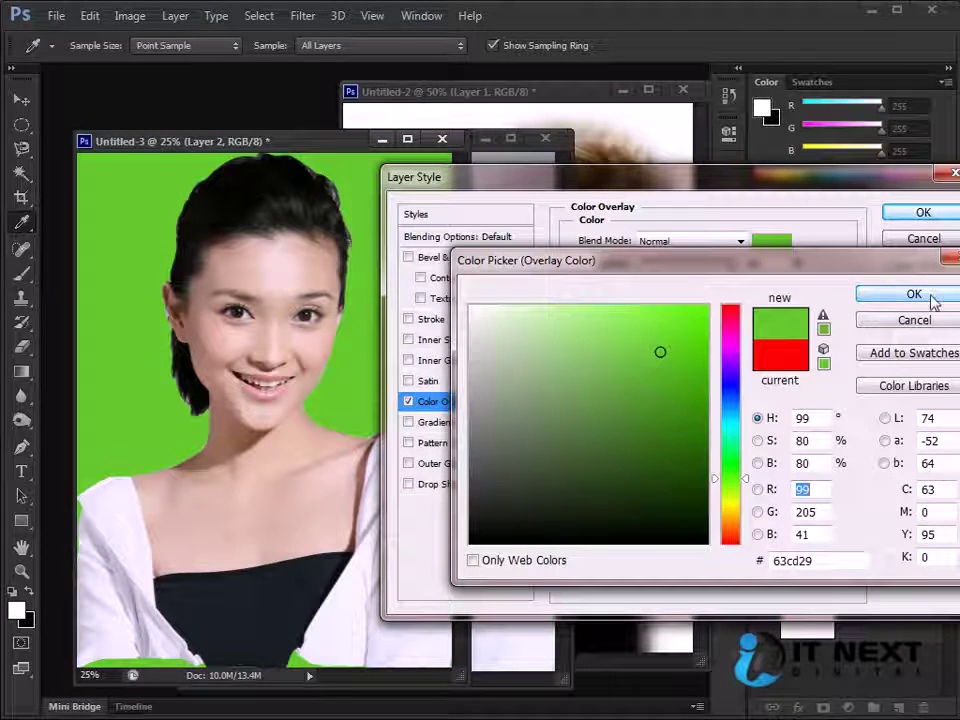
{"action": "left_click", "coordinate": [914, 294]}
{"action": "left_click", "coordinate": [923, 212]}
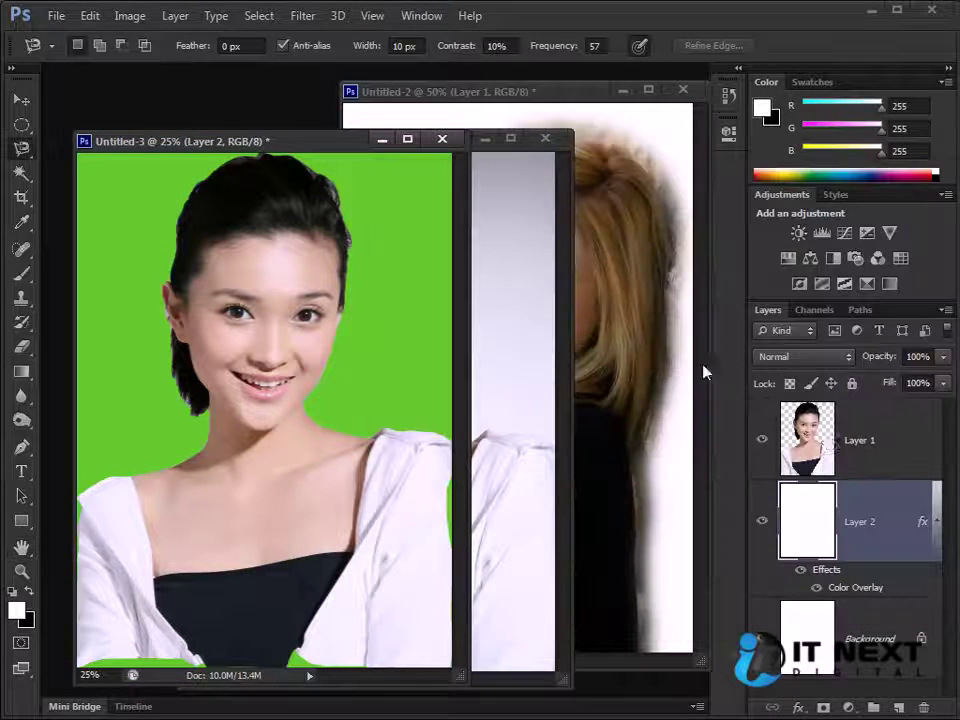
Try several Gradient Overlay presets on Layer 2, then cancel to keep the green.
{"action": "double_click", "coordinate": [857, 525]}
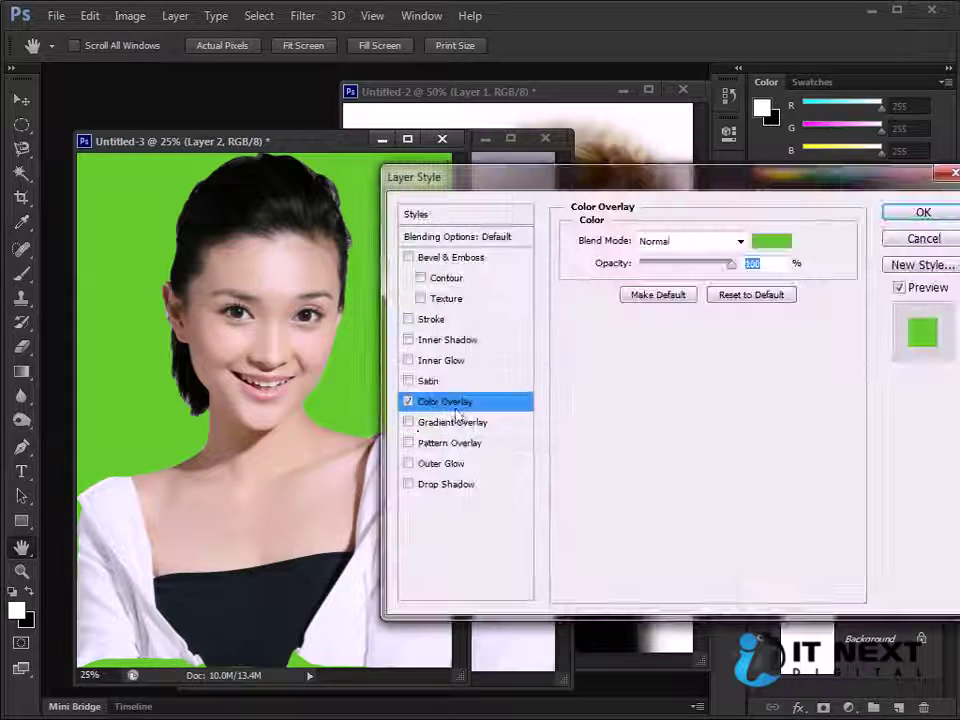
{"action": "left_click", "coordinate": [440, 424]}
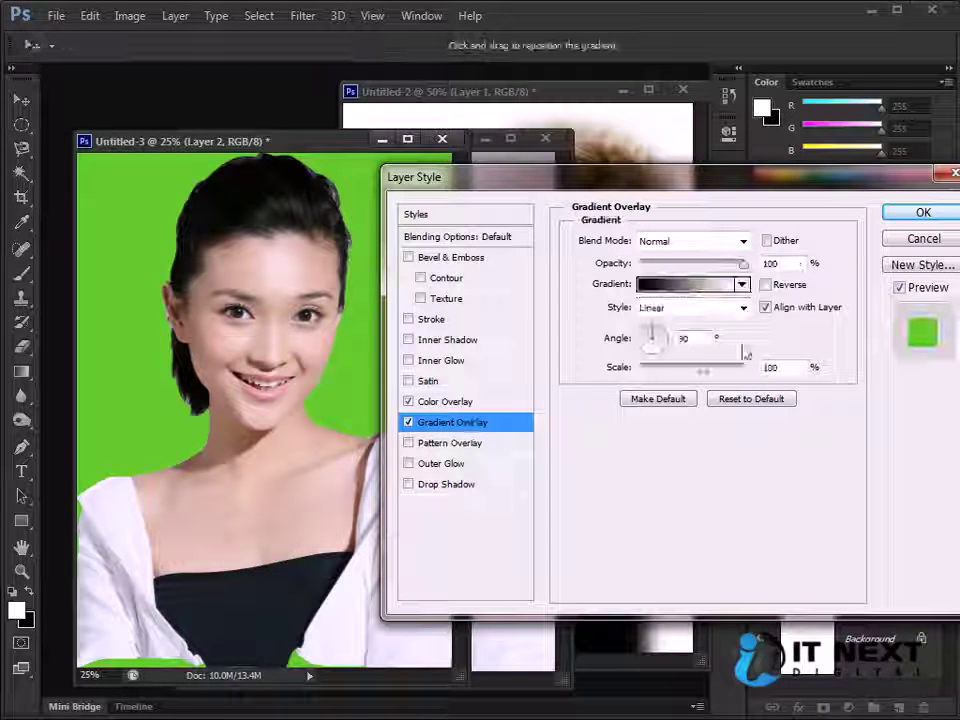
{"action": "left_click", "coordinate": [409, 401]}
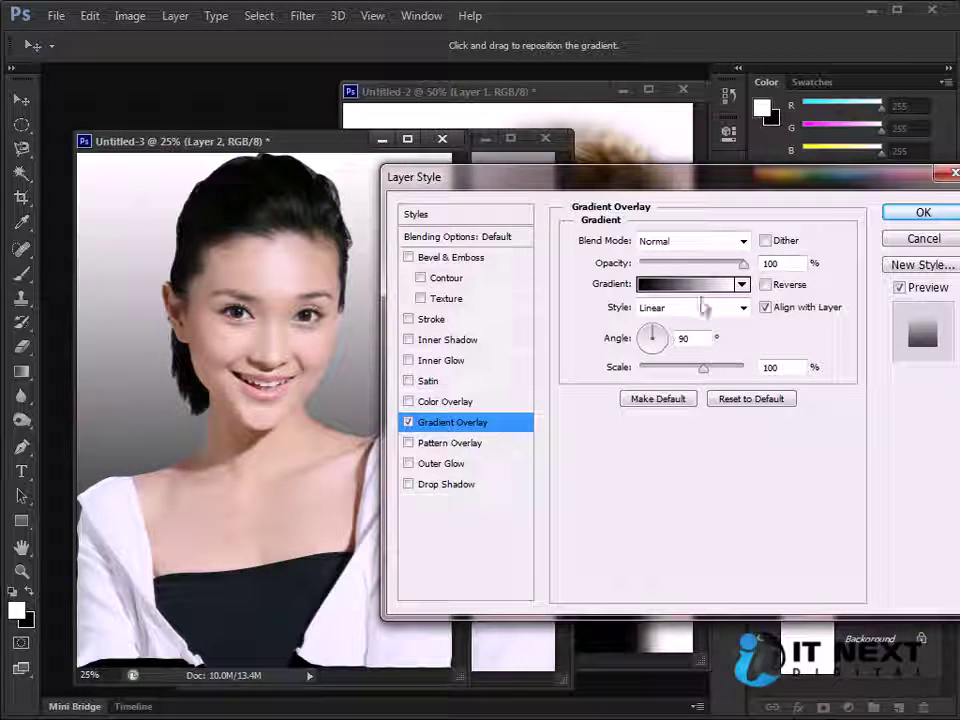
{"action": "left_click", "coordinate": [742, 284]}
{"action": "left_click", "coordinate": [720, 350]}
{"action": "left_click", "coordinate": [720, 320]}
{"action": "left_click", "coordinate": [600, 350]}
{"action": "left_click", "coordinate": [692, 322]}
{"action": "left_click", "coordinate": [720, 350]}
{"action": "left_click", "coordinate": [923, 238]}
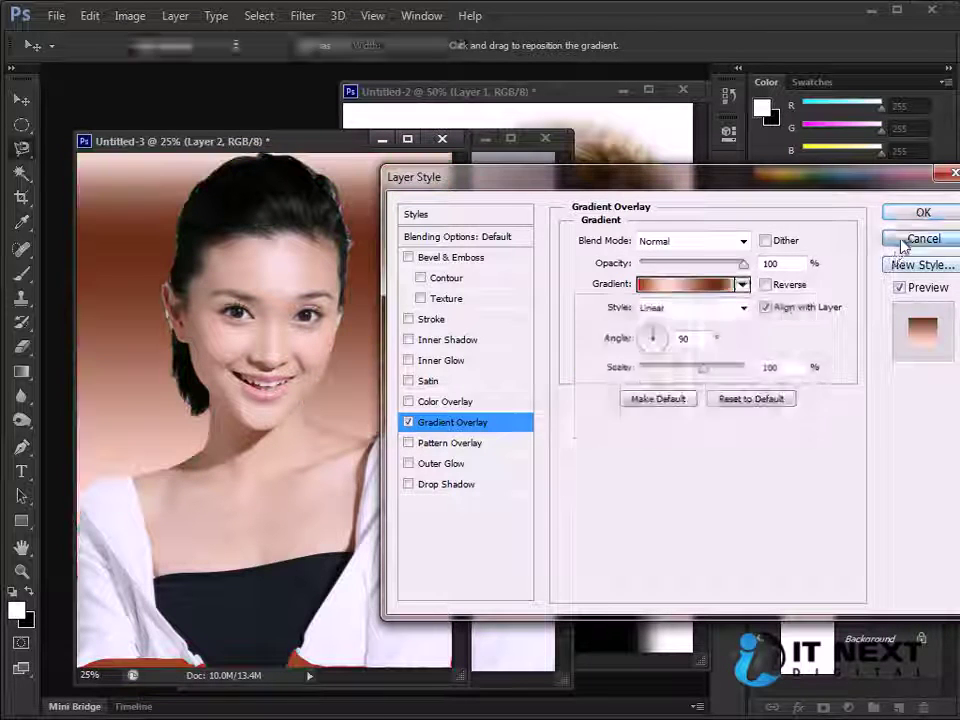
{"action": "left_click_drag", "start_coordinate": [378, 148], "coordinate": [538, 153]}
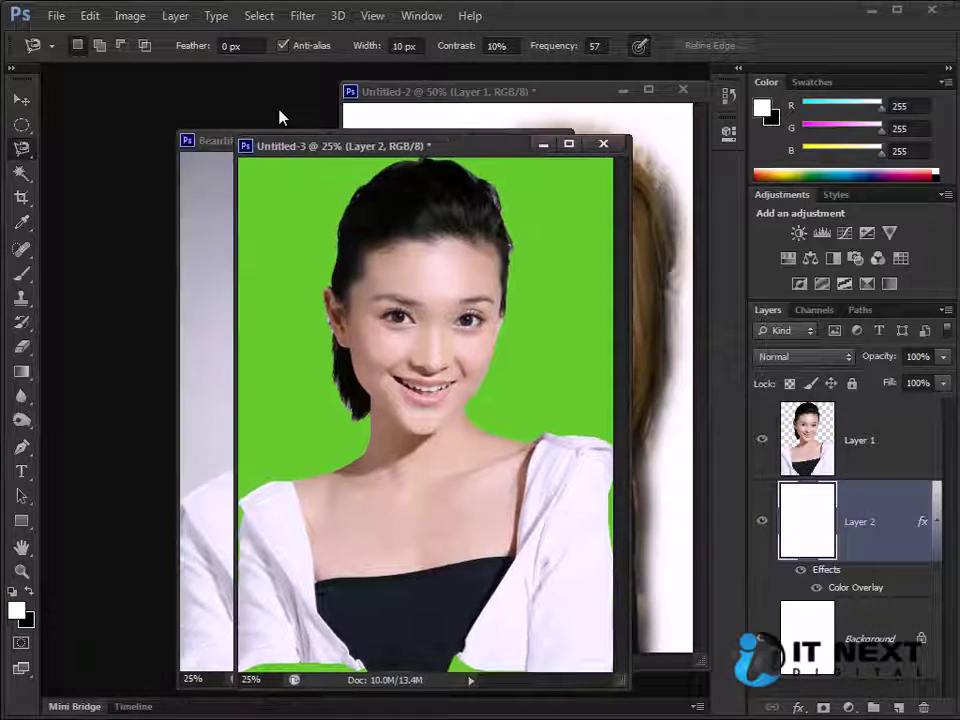
Bring 009477l.jpg into Untitled-3 behind the girl, scaled up to fill the canvas.
{"action": "double_click", "coordinate": [280, 118]}
{"action": "double_click", "coordinate": [485, 360]}
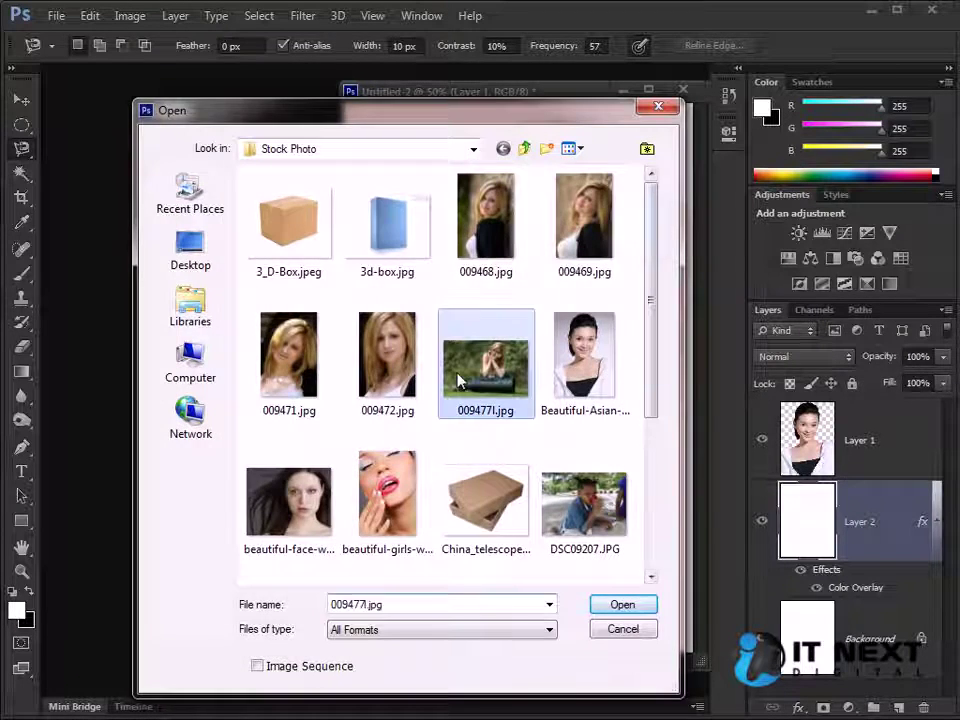
{"action": "left_click", "coordinate": [22, 102]}
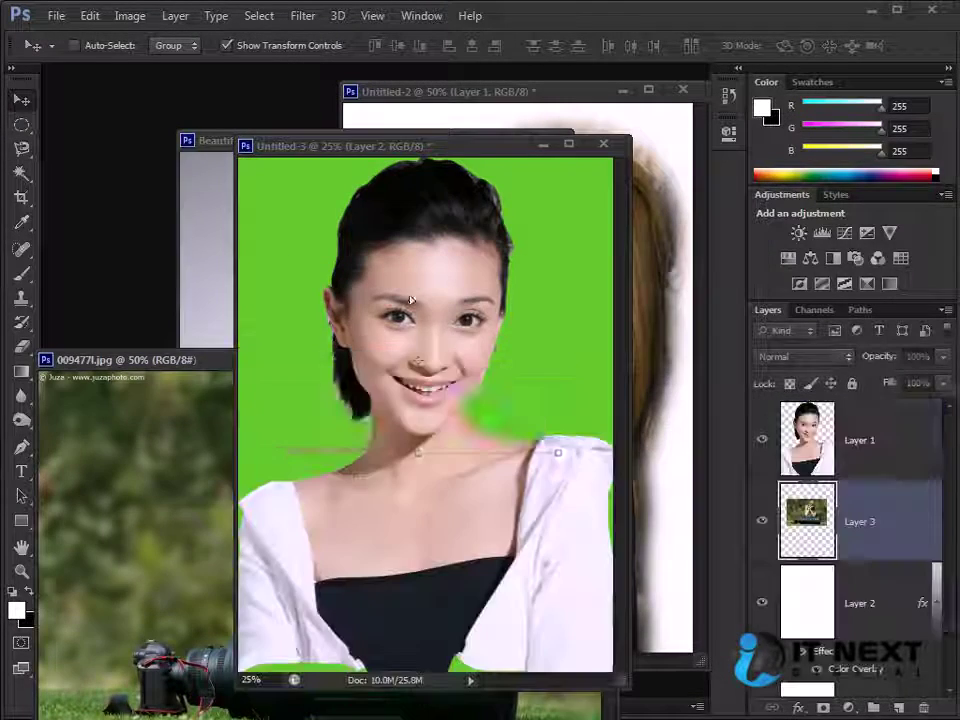
{"action": "left_click_drag", "start_coordinate": [318, 182], "coordinate": [465, 280]}
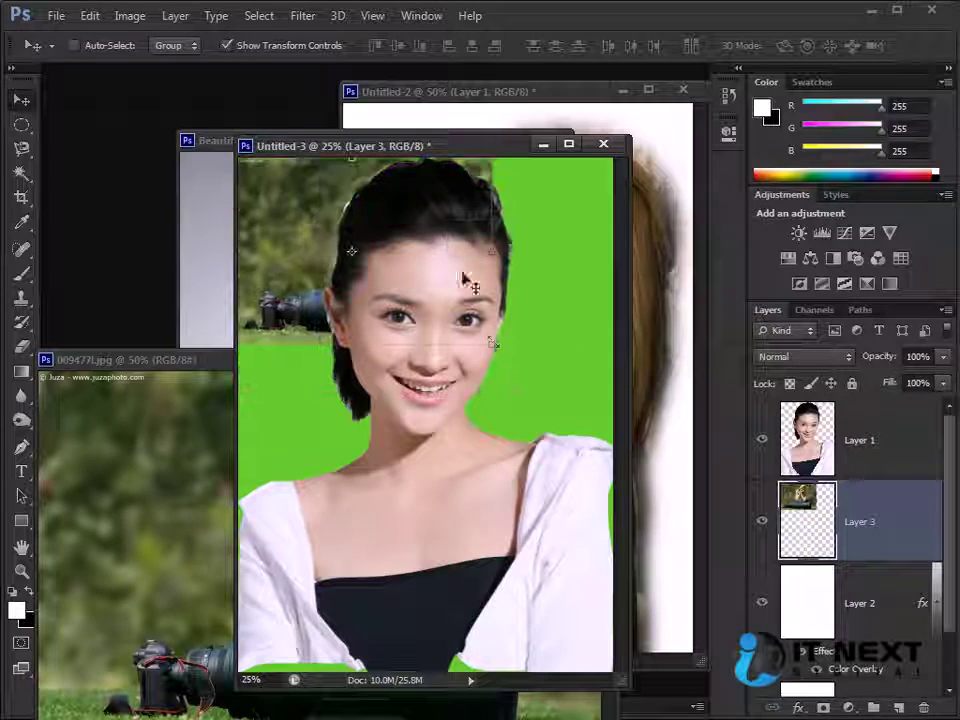
{"action": "left_click_drag", "start_coordinate": [493, 344], "coordinate": [461, 372]}
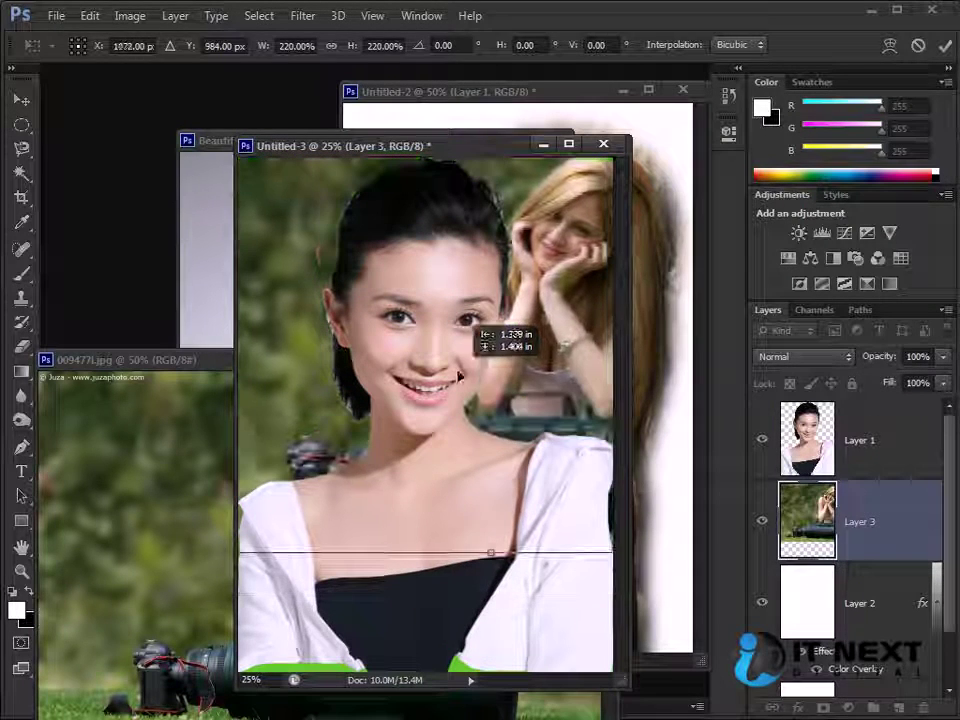
{"action": "key", "text": "Return"}
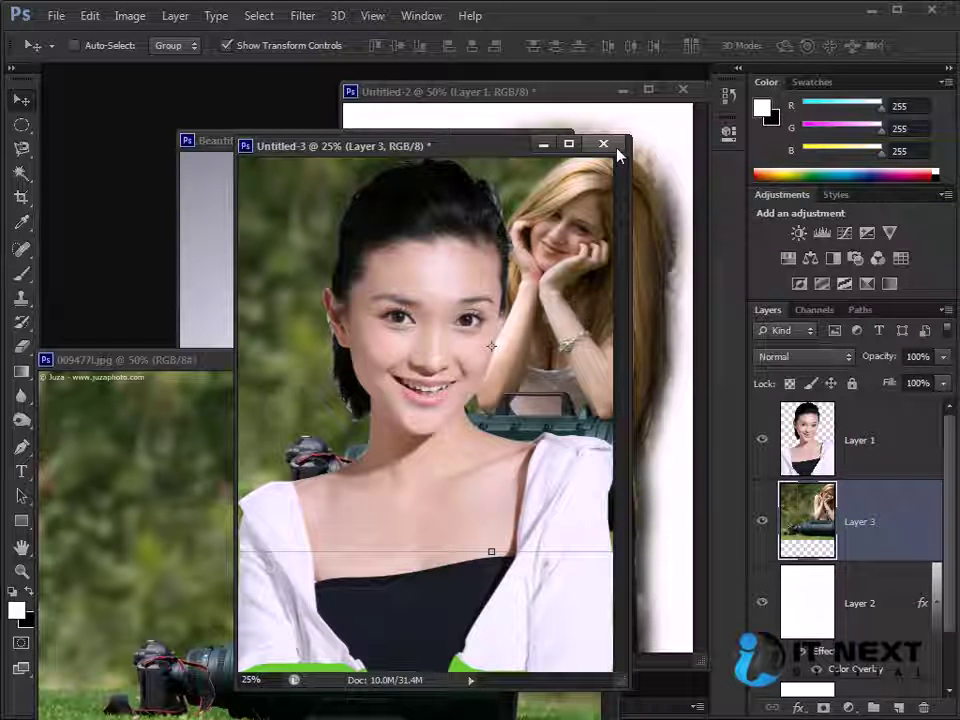
Close Untitled-3 without saving and bring Beautiful-Asian-Girls-024.jpg to the front.
{"action": "left_click_drag", "start_coordinate": [536, 146], "coordinate": [556, 146]}
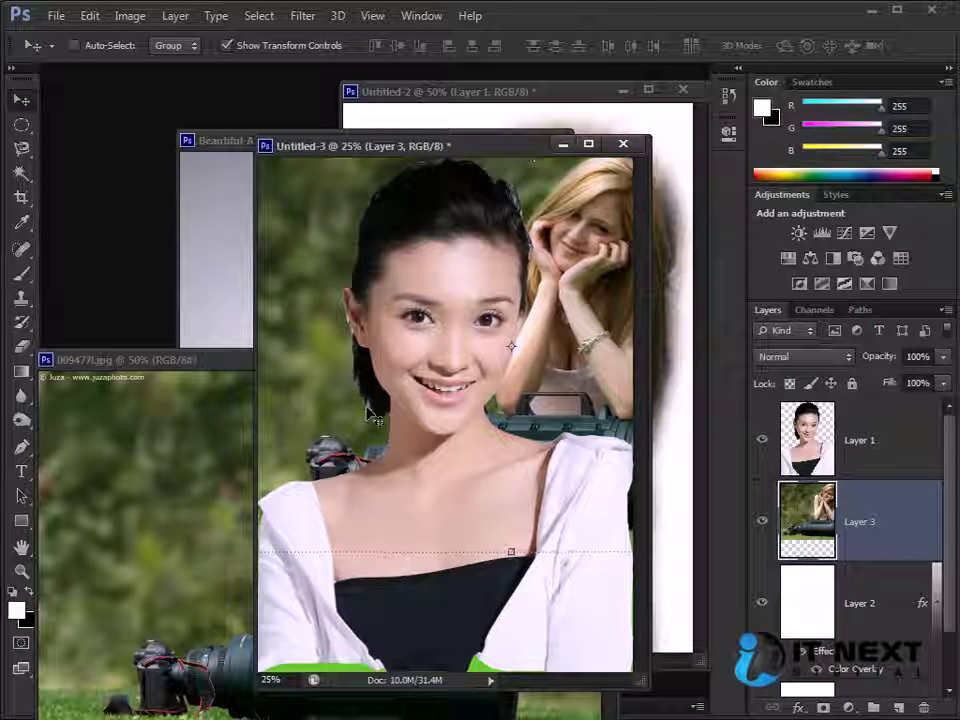
{"action": "left_click", "coordinate": [623, 144]}
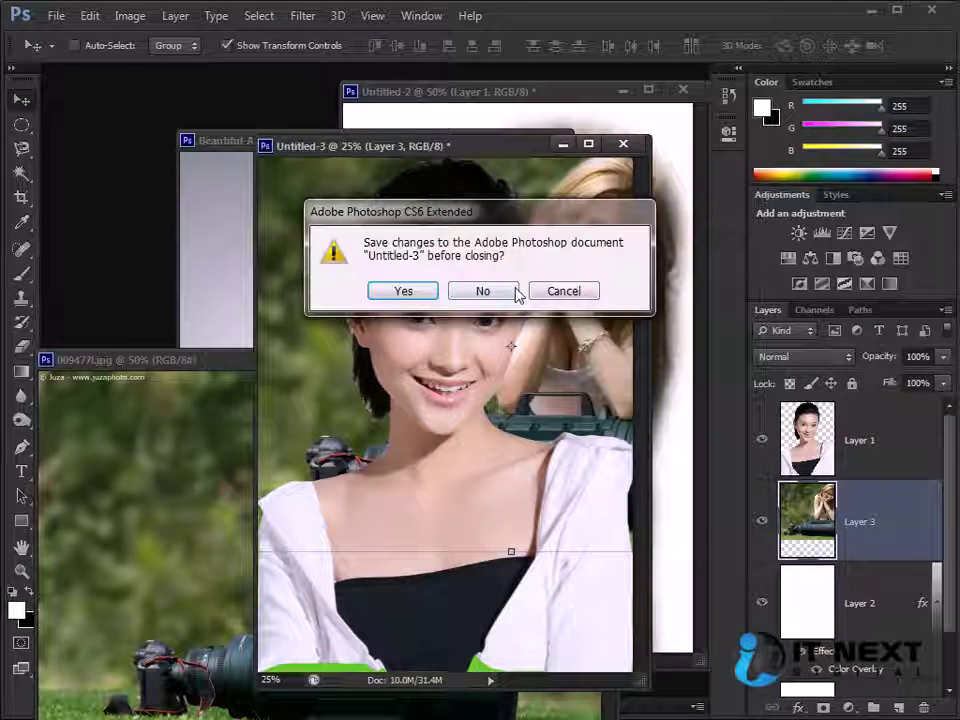
{"action": "left_click", "coordinate": [514, 293]}
{"action": "left_click", "coordinate": [366, 258]}
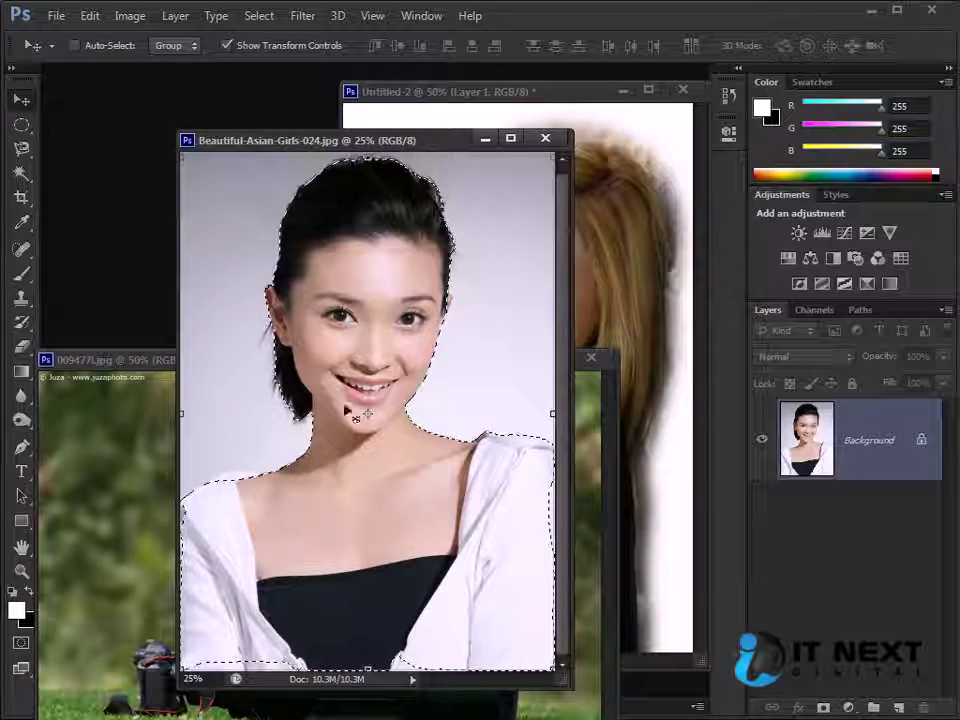
Open Refine Edge for the girl's outline and preview it On Black.
{"action": "left_click", "coordinate": [23, 150]}
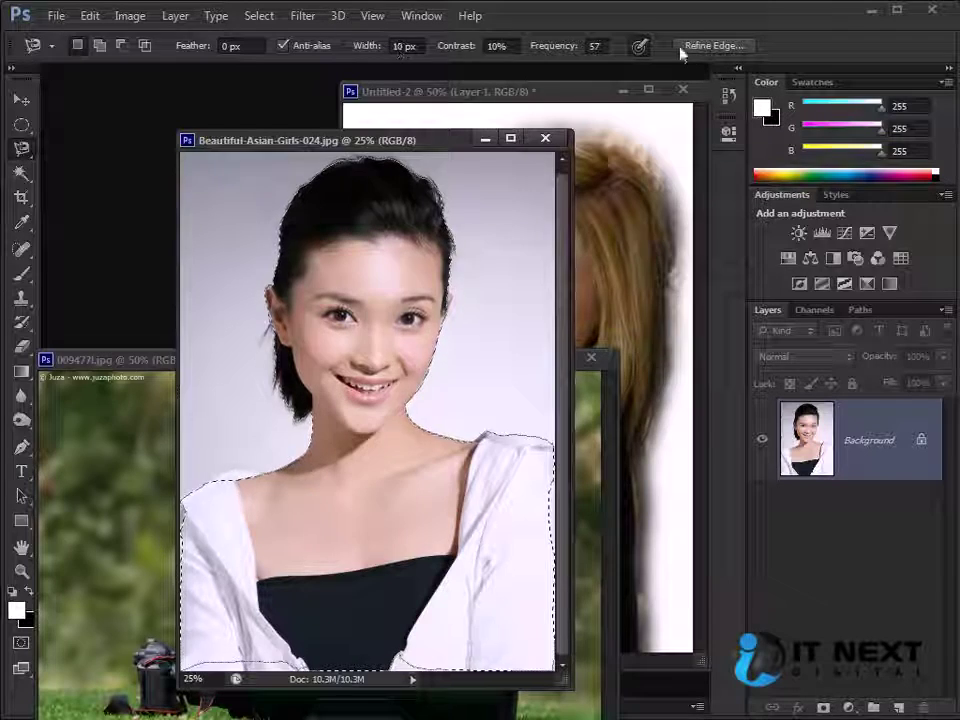
{"action": "left_click", "coordinate": [712, 47]}
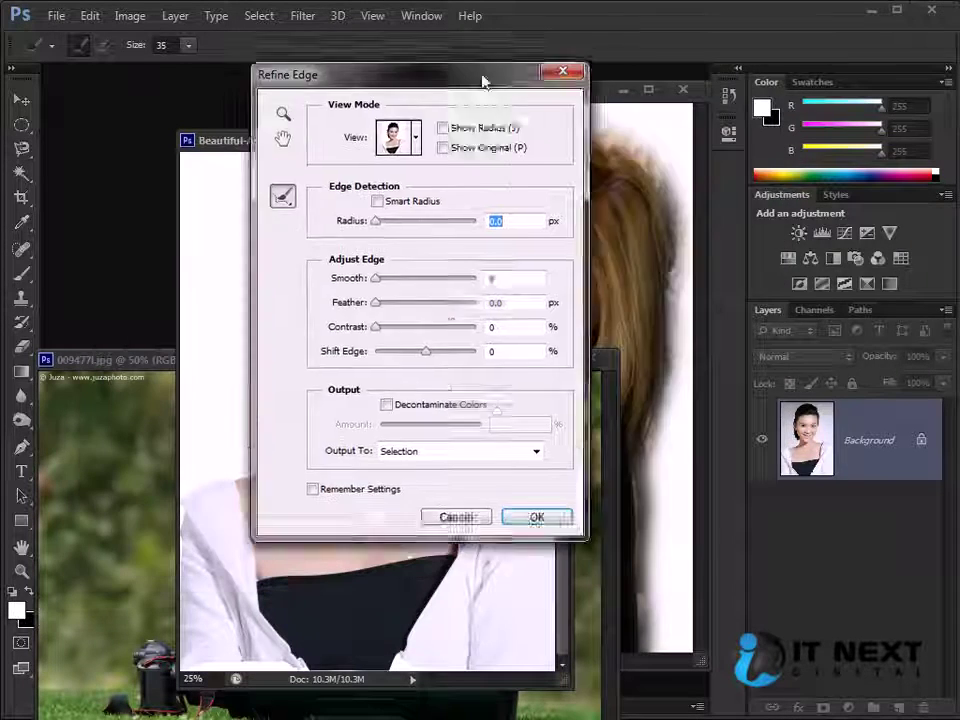
{"action": "left_click_drag", "start_coordinate": [665, 162], "coordinate": [698, 106]}
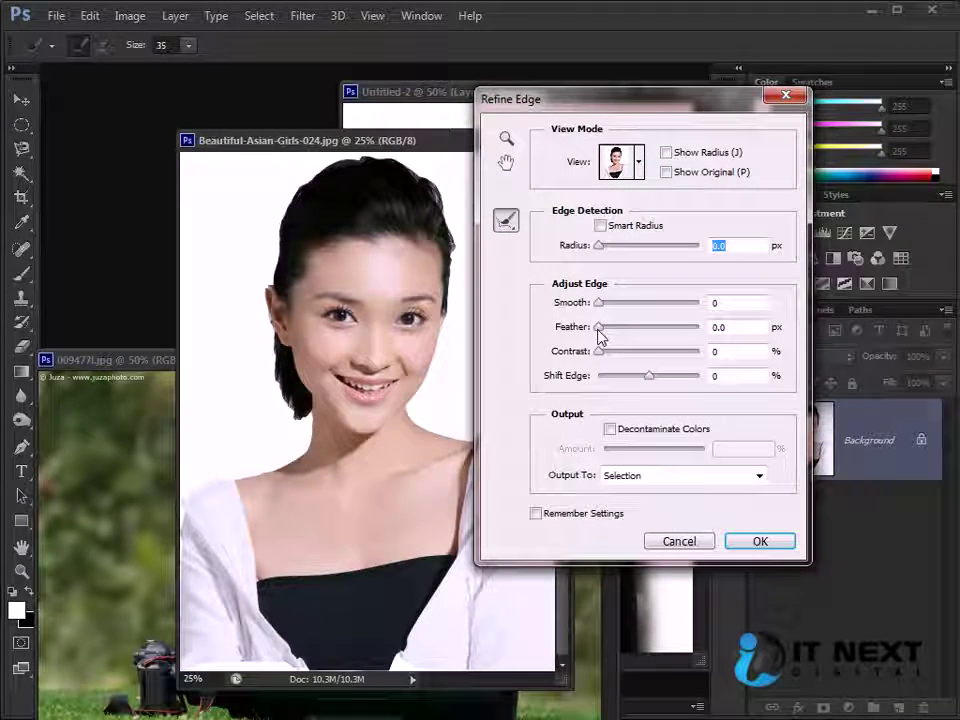
{"action": "left_click", "coordinate": [630, 162]}
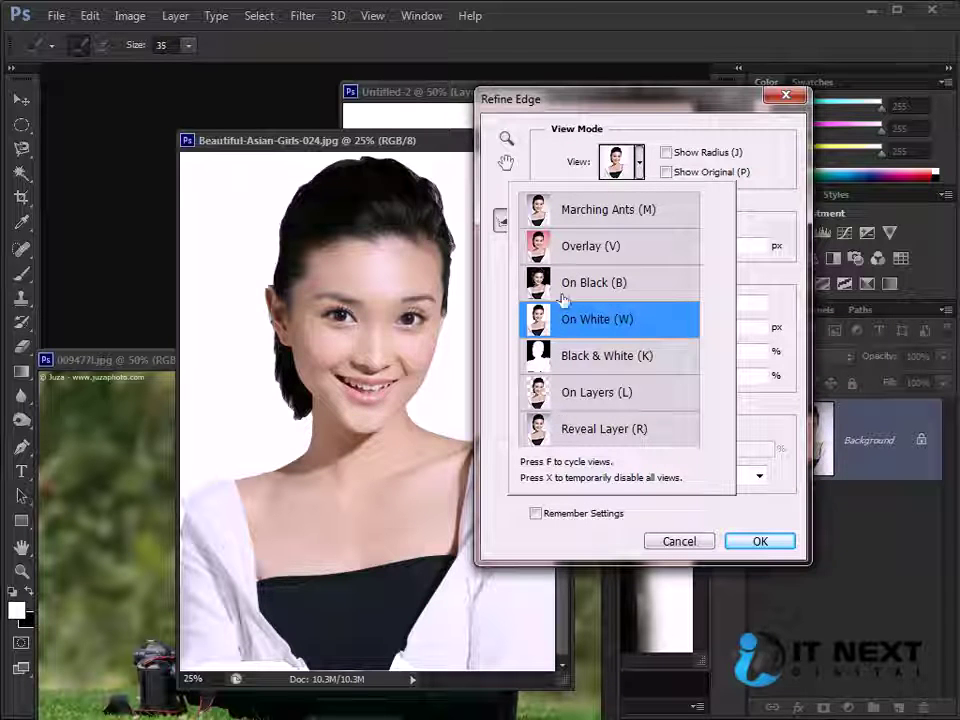
{"action": "left_click", "coordinate": [555, 283]}
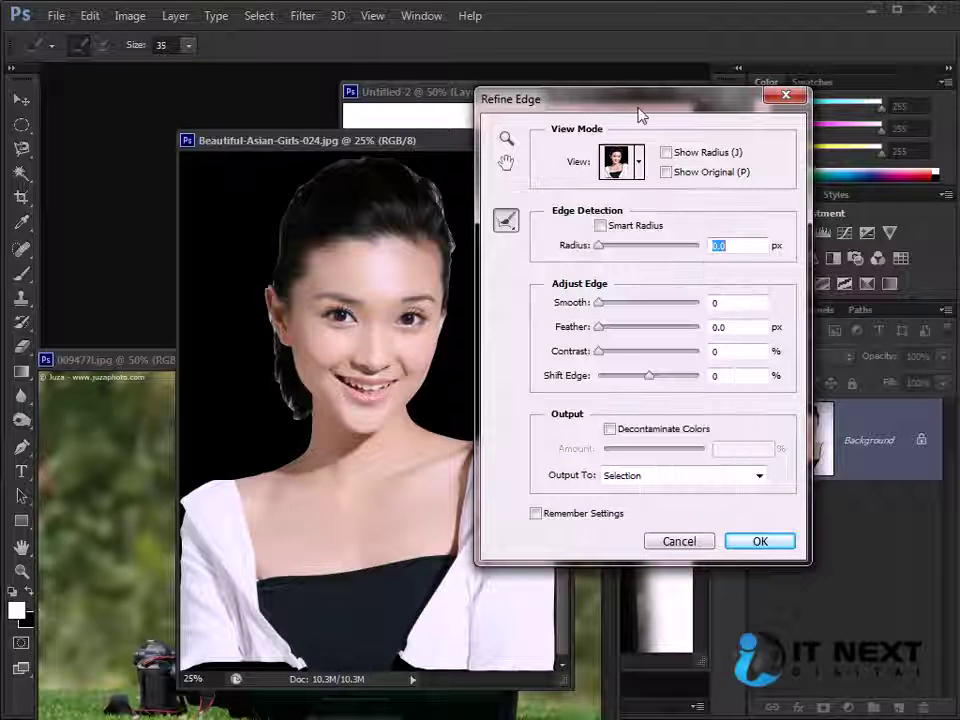
Set Smooth 12, Feather 1.4 px, Contrast 9%, Shift Edge -46%, Radius 4.9 px, and apply.
{"action": "left_click_drag", "start_coordinate": [640, 115], "coordinate": [698, 117]}
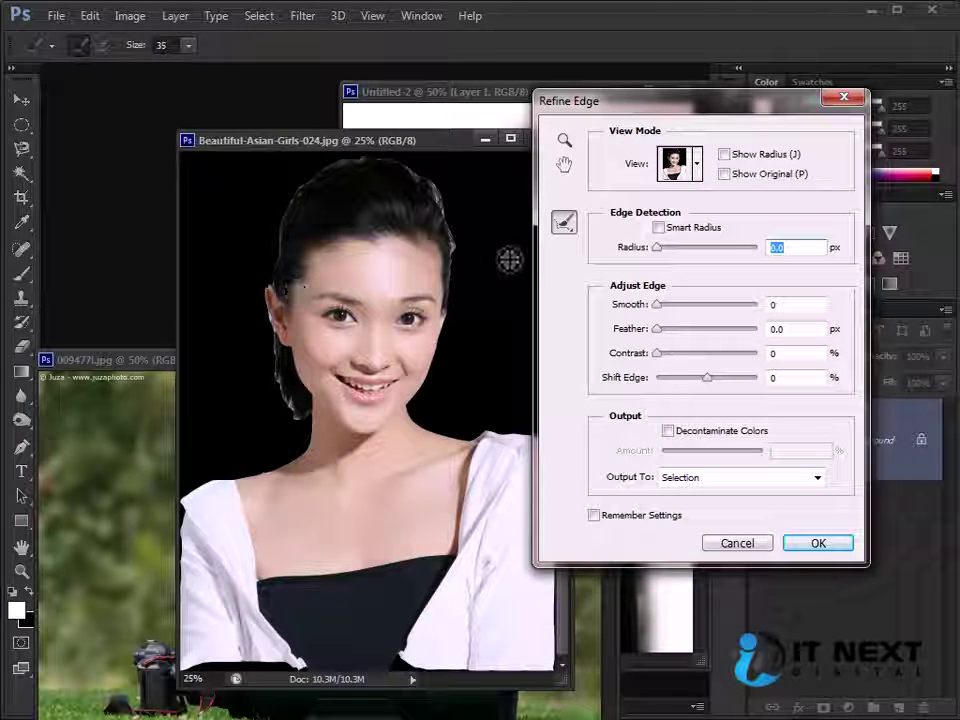
{"action": "left_click", "coordinate": [660, 305]}
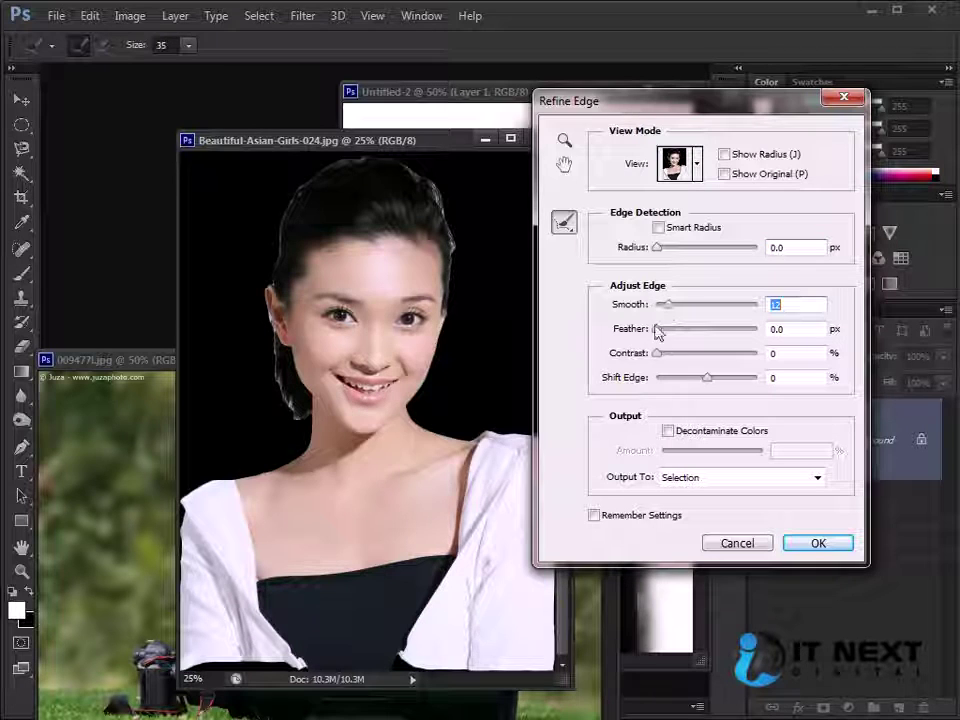
{"action": "mouse_move", "coordinate": [661, 331]}
{"action": "left_mouse_down"}
{"action": "mouse_move", "coordinate": [681, 381]}
{"action": "mouse_move", "coordinate": [670, 384]}
{"action": "mouse_move", "coordinate": [685, 387]}
{"action": "left_mouse_up"}
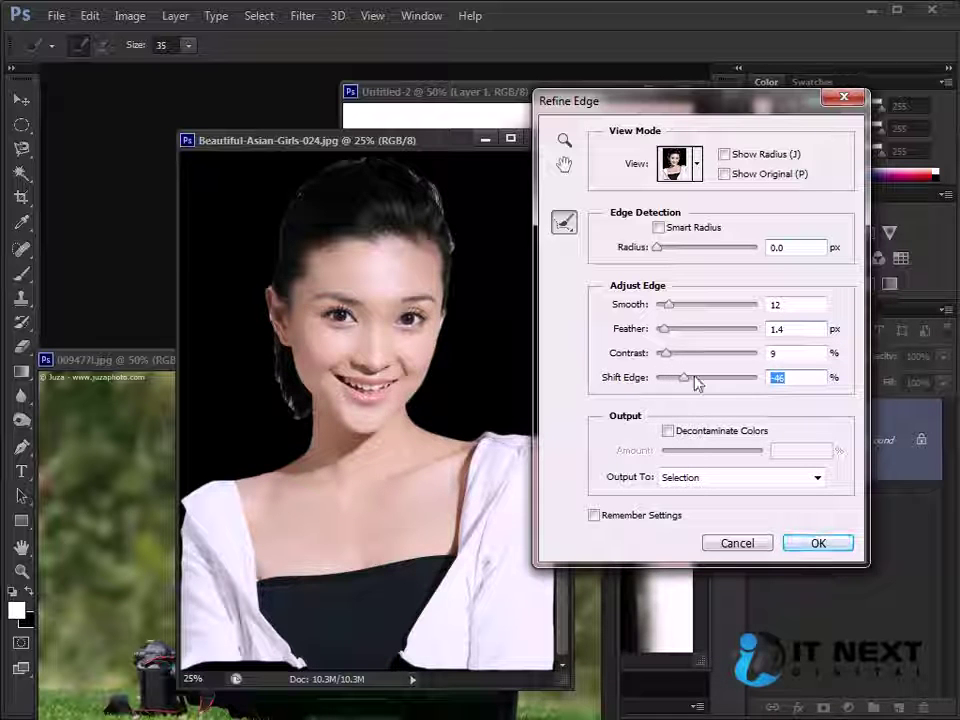
{"action": "left_click_drag", "start_coordinate": [658, 248], "coordinate": [683, 248]}
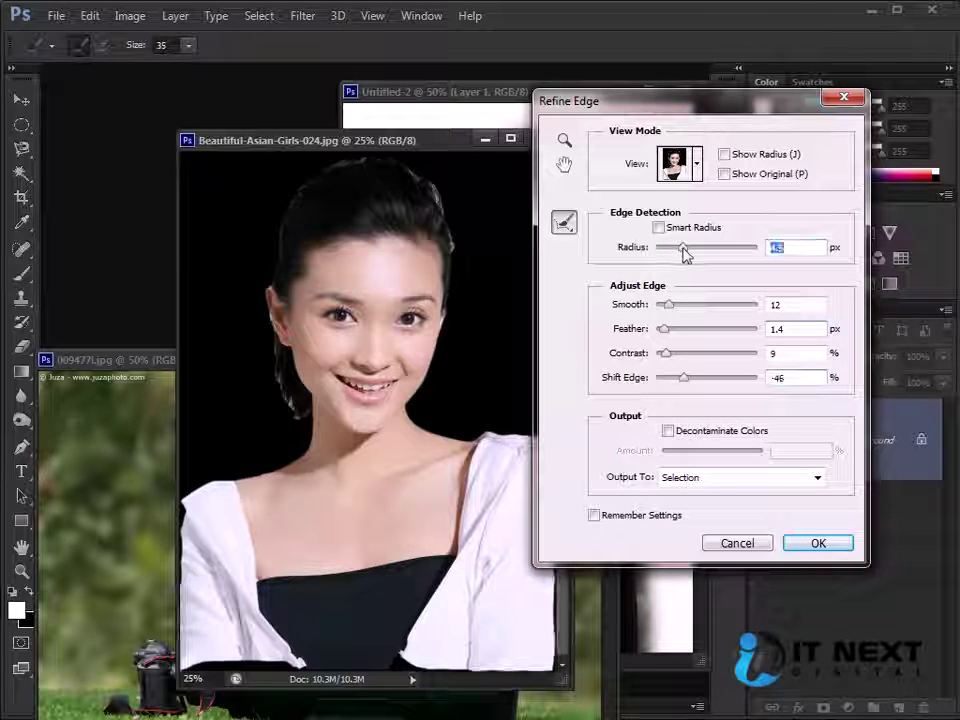
{"action": "left_click", "coordinate": [818, 543]}
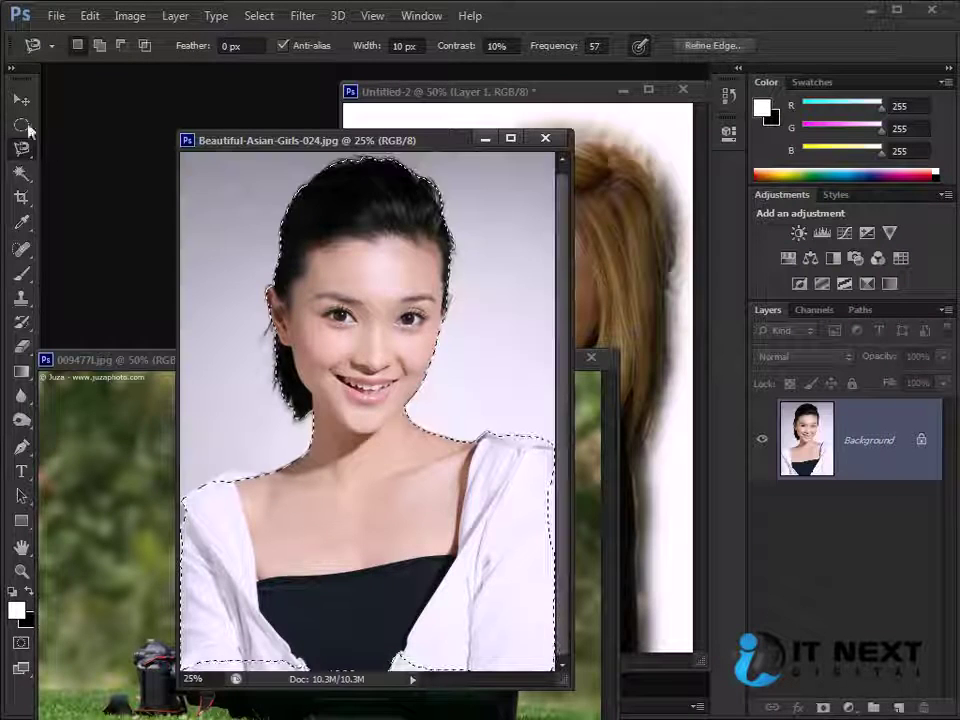
Drag the selected girl into the 009477I.jpg park photo as a new Layer 1.
{"action": "left_click", "coordinate": [21, 100]}
{"action": "mouse_move", "coordinate": [445, 148]}
{"action": "left_mouse_down"}
{"action": "mouse_move", "coordinate": [392, 143]}
{"action": "mouse_move", "coordinate": [546, 146]}
{"action": "left_mouse_up"}
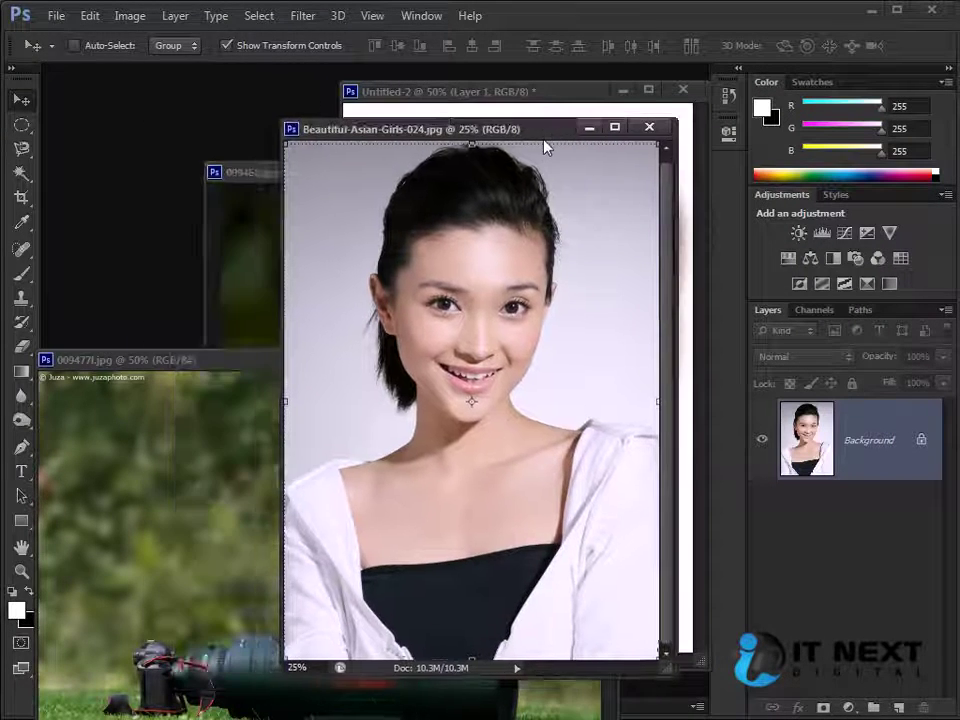
{"action": "left_click_drag", "start_coordinate": [508, 246], "coordinate": [252, 464]}
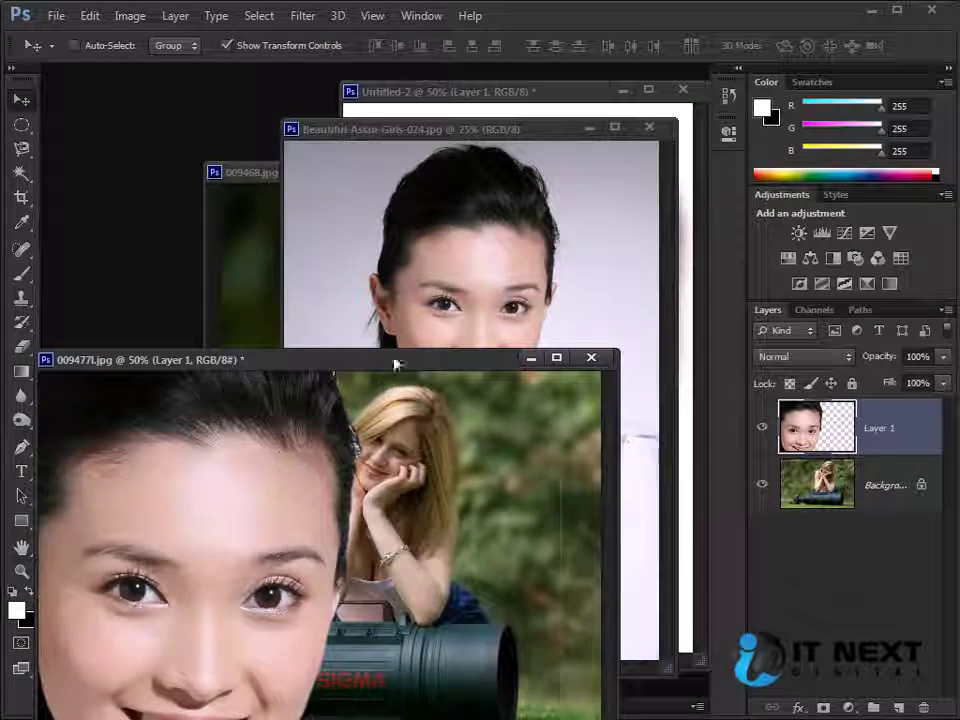
{"action": "left_click_drag", "start_coordinate": [396, 360], "coordinate": [518, 198]}
{"action": "left_click_drag", "start_coordinate": [490, 354], "coordinate": [374, 314]}
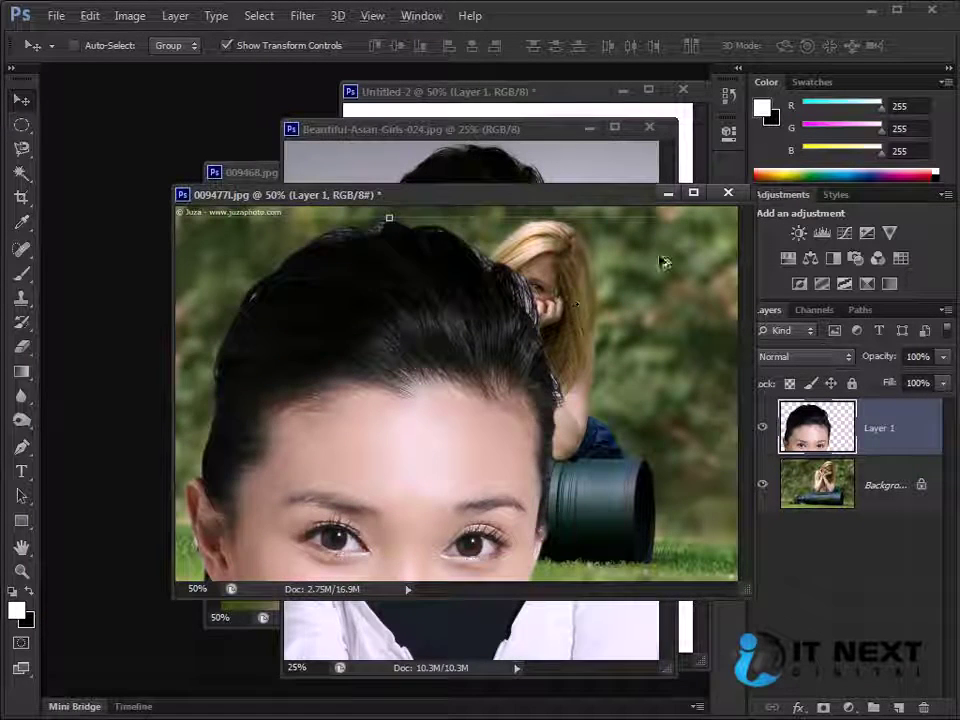
{"action": "left_click_drag", "start_coordinate": [478, 206], "coordinate": [400, 250]}
Scale the girl to about 55% over the blonde woman, then zoom to 66.7%.
{"action": "key", "text": "ctrl+t"}
{"action": "left_click_drag", "start_coordinate": [634, 270], "coordinate": [467, 455]}
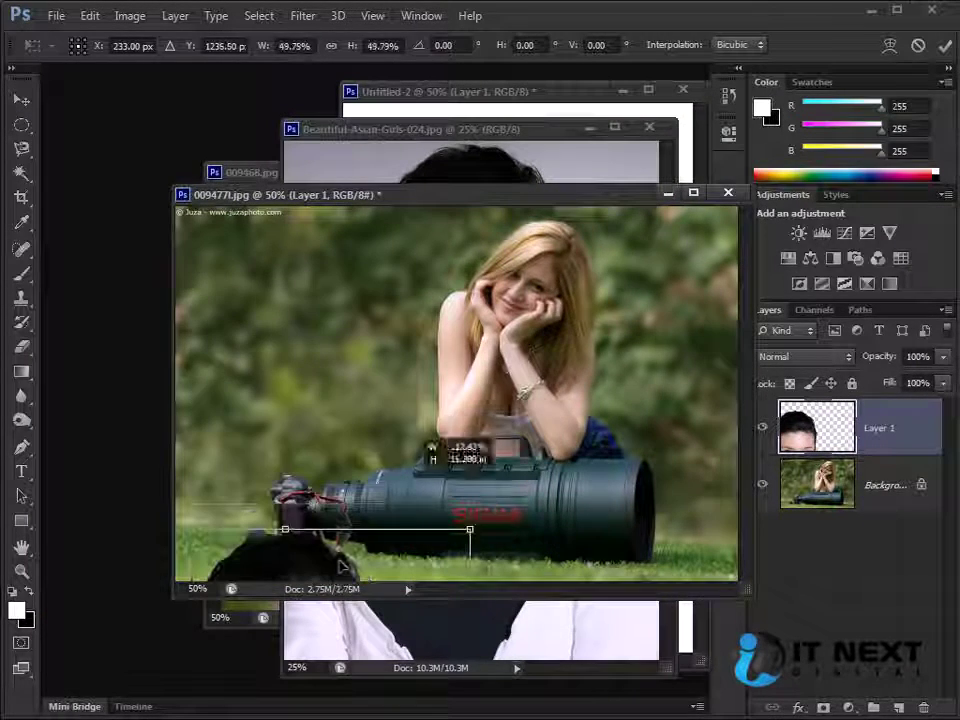
{"action": "left_click_drag", "start_coordinate": [528, 305], "coordinate": [548, 262]}
{"action": "left_click_drag", "start_coordinate": [677, 226], "coordinate": [696, 200]}
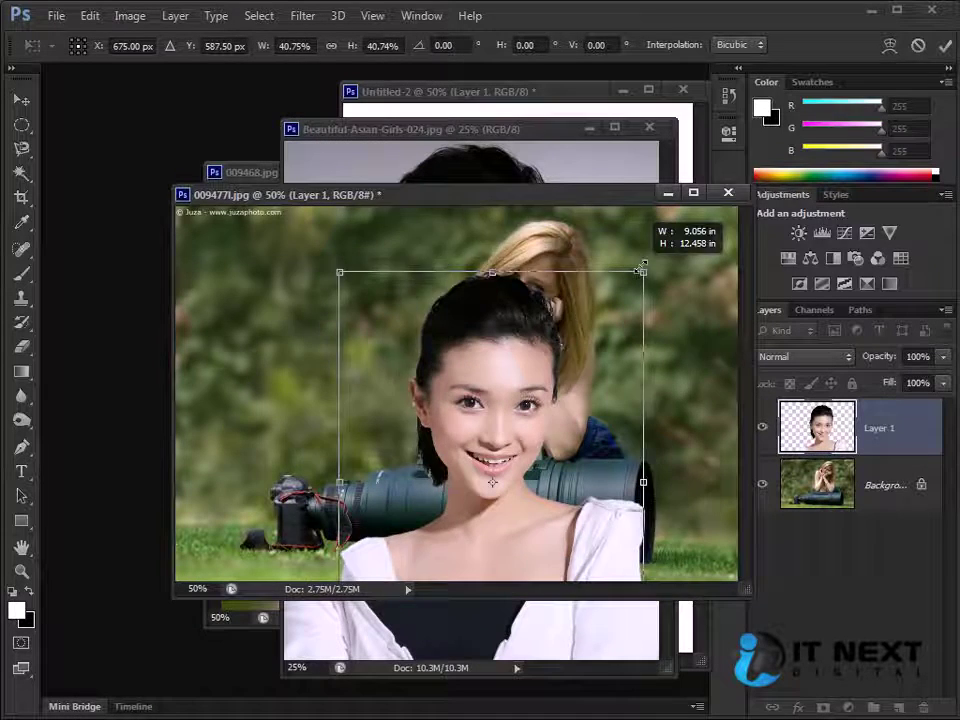
{"action": "mouse_move", "coordinate": [536, 275]}
{"action": "left_mouse_down"}
{"action": "mouse_move", "coordinate": [540, 293]}
{"action": "mouse_move", "coordinate": [468, 289]}
{"action": "left_mouse_up"}
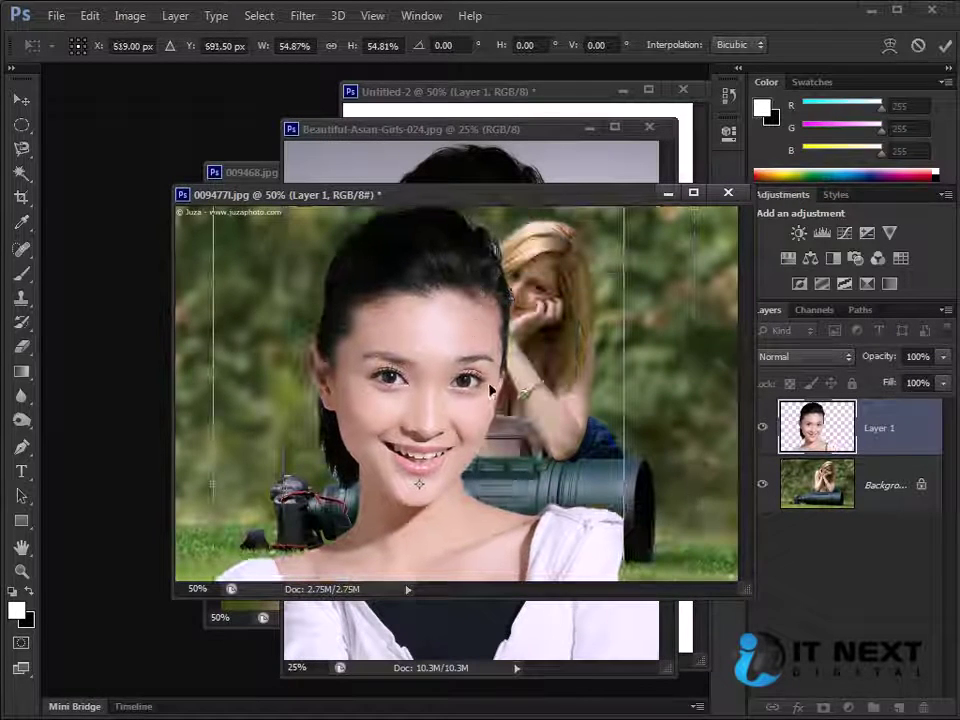
{"action": "key", "text": "Return"}
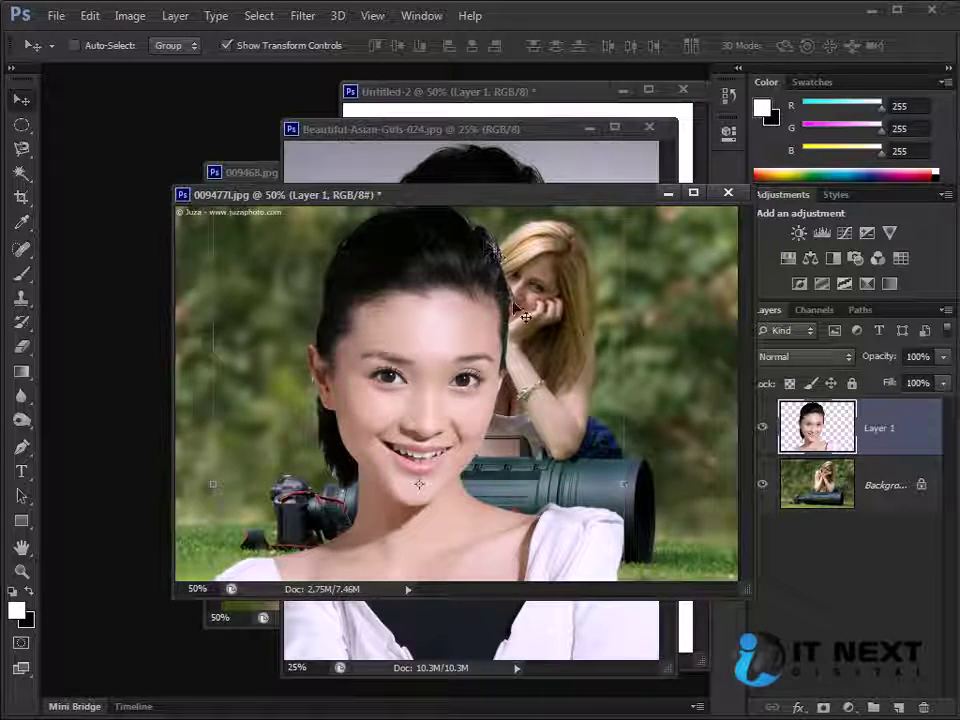
{"action": "key", "text": "ctrl+plus"}
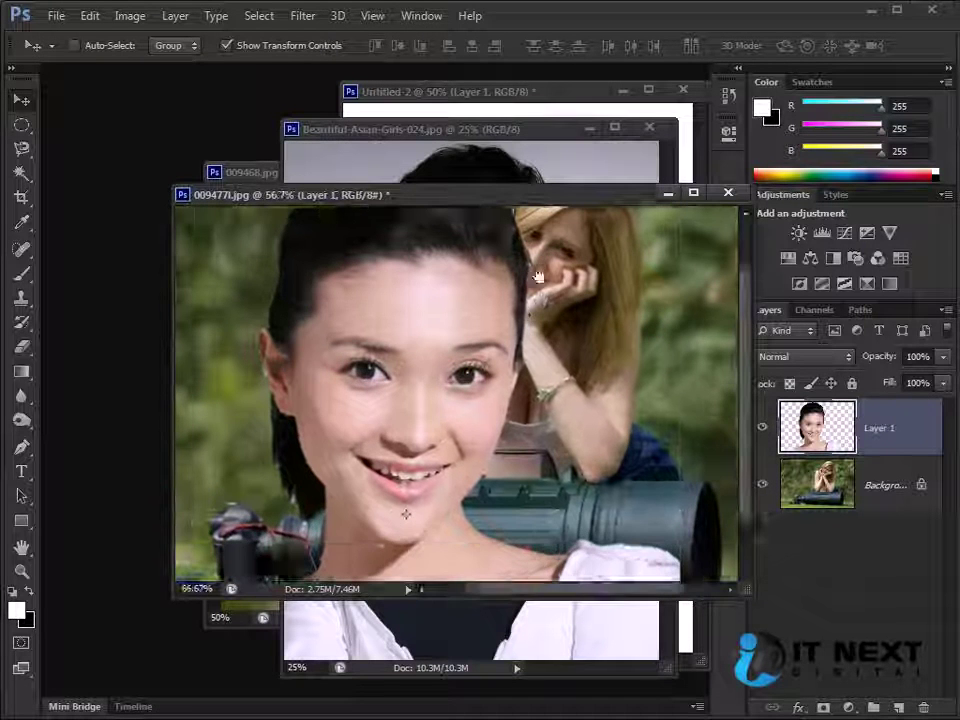
{"action": "left_click_drag", "start_coordinate": [513, 350], "coordinate": [538, 430]}
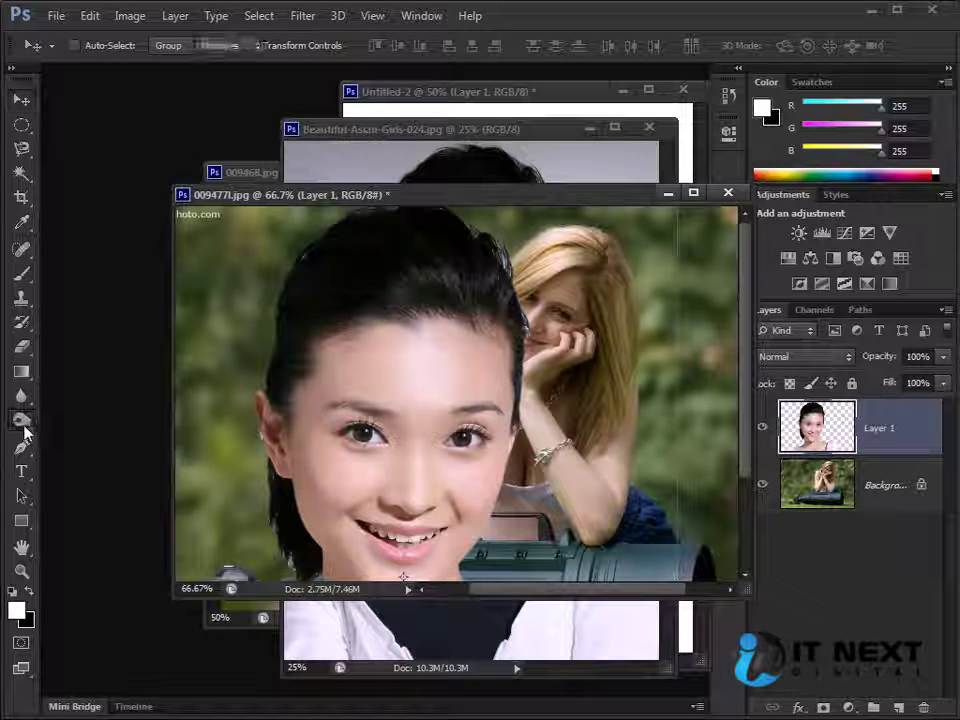
Dodge the right edge of the girl's hair lighter with the toning brush.
{"action": "left_click", "coordinate": [22, 419]}
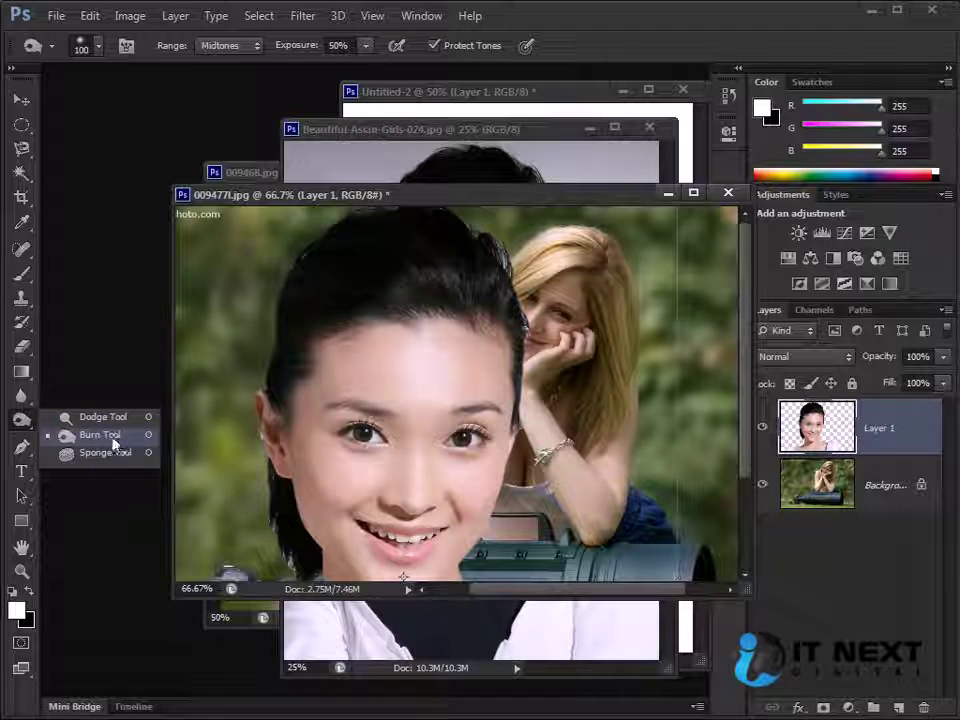
{"action": "left_click", "coordinate": [86, 436]}
{"action": "left_click_drag", "start_coordinate": [491, 229], "coordinate": [525, 325]}
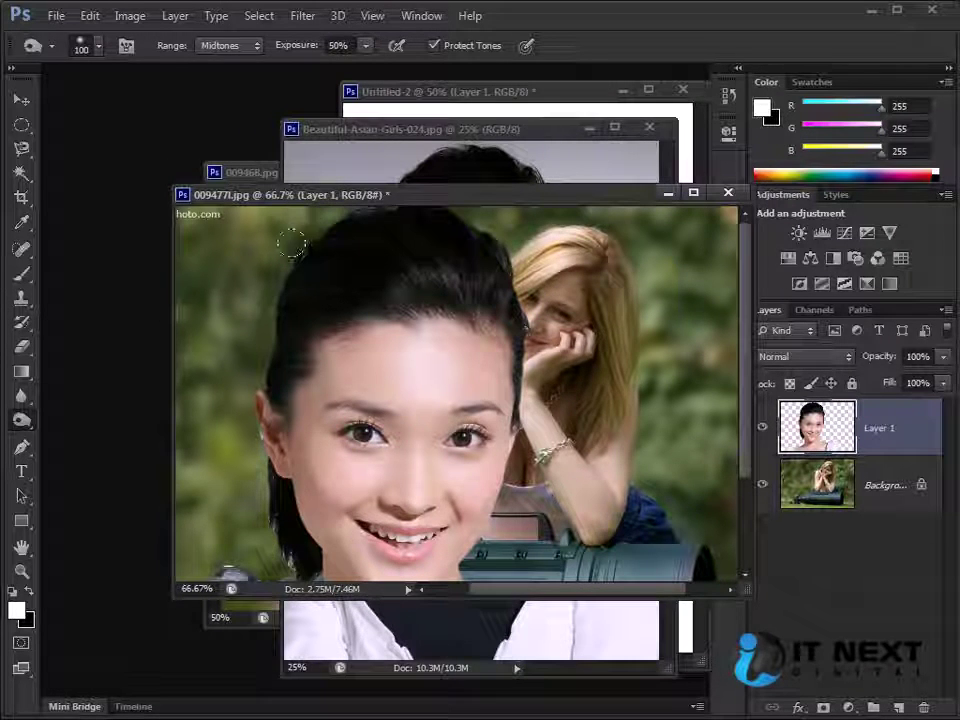
{"action": "left_click_drag", "start_coordinate": [270, 268], "coordinate": [381, 188]}
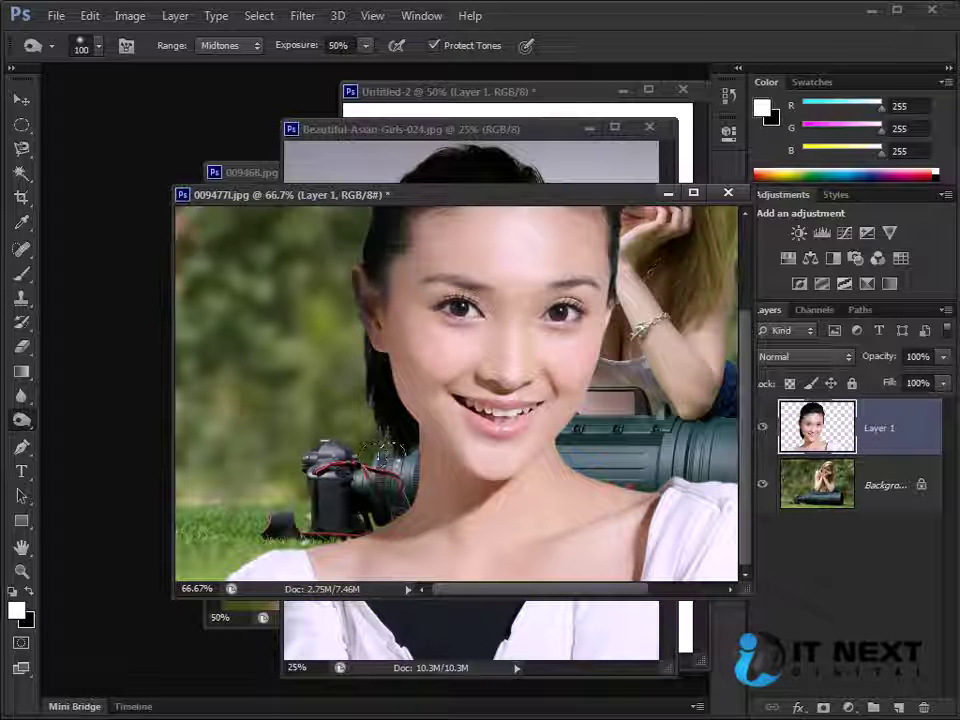
{"action": "left_click_drag", "start_coordinate": [355, 393], "coordinate": [262, 572]}
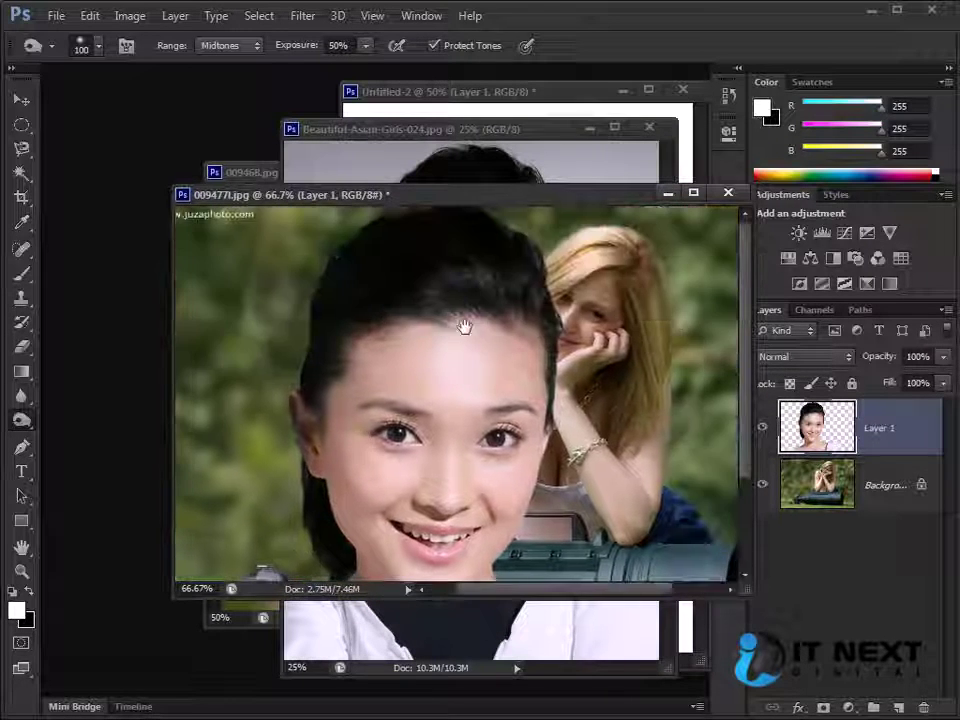
Burn the top of the girl's hair darker, then zoom out to 33.3%.
{"action": "left_click_drag", "start_coordinate": [421, 227], "coordinate": [420, 245]}
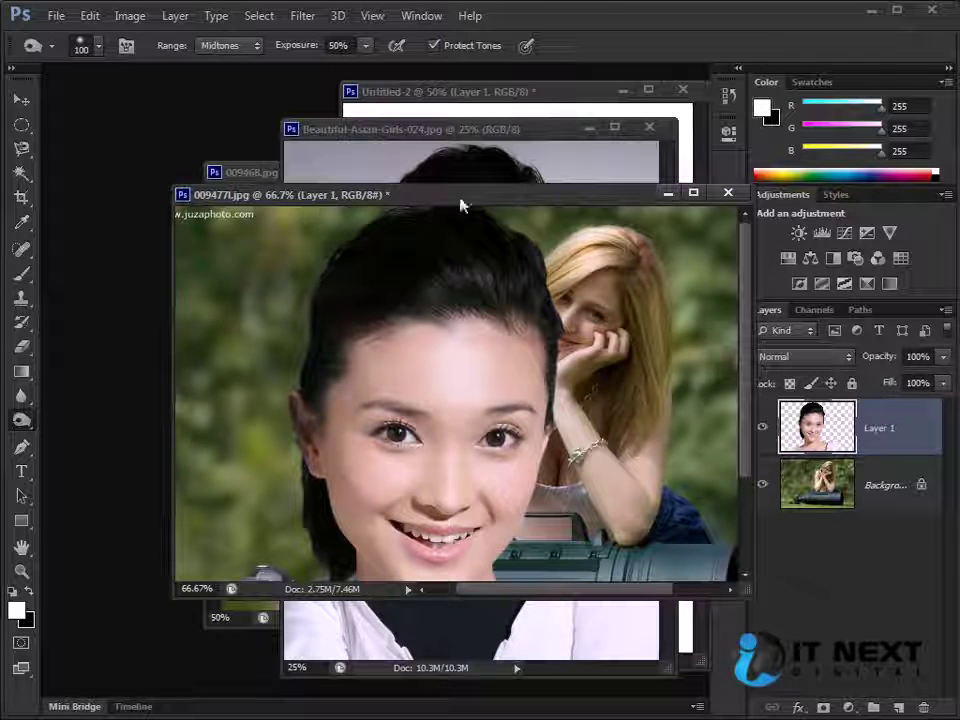
{"action": "left_click_drag", "start_coordinate": [500, 500], "coordinate": [536, 392]}
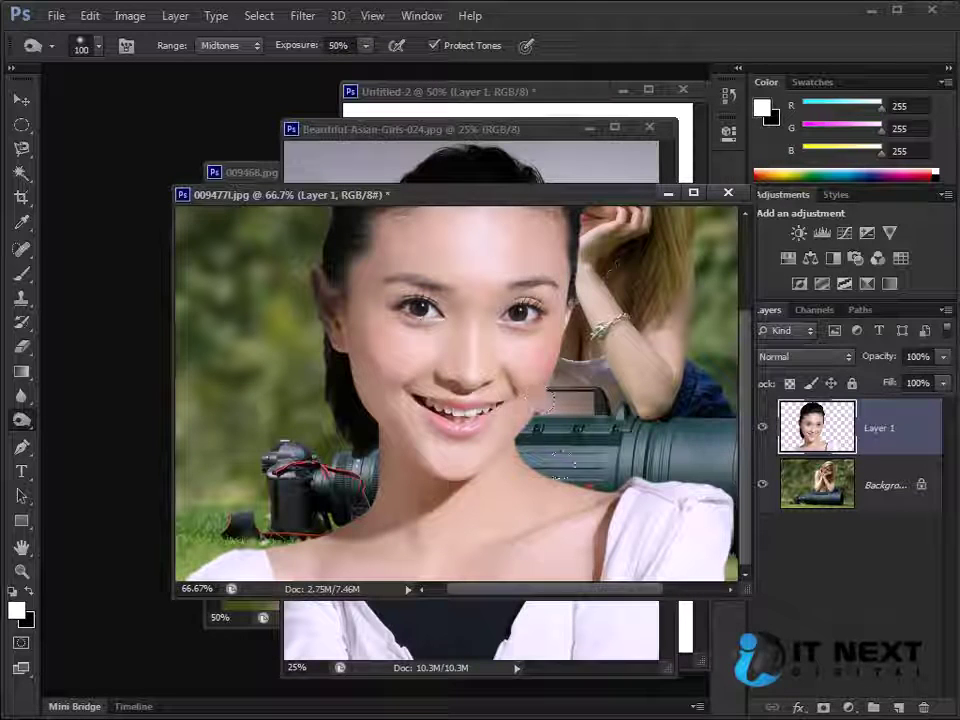
{"action": "scroll", "coordinate": [574, 497], "scroll_direction": "left", "scroll_amount": 2}
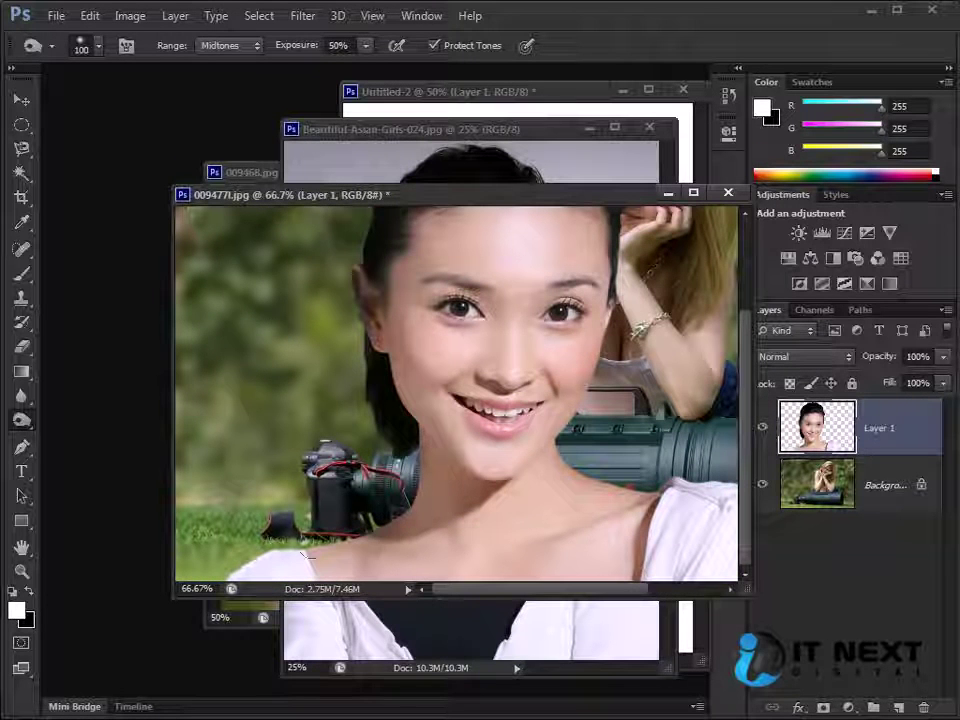
{"action": "key", "text": "ctrl+minus"}
{"action": "key", "text": "ctrl+minus"}
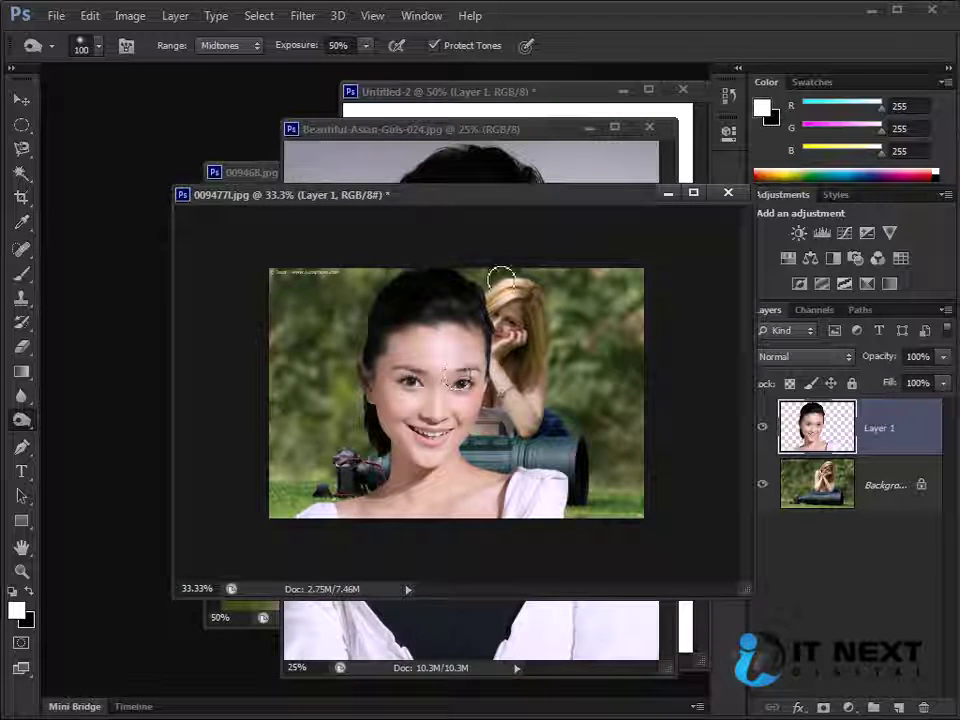
Choose the freehand Lasso Tool from the lasso tool flyout.
{"action": "left_click", "coordinate": [22, 150]}
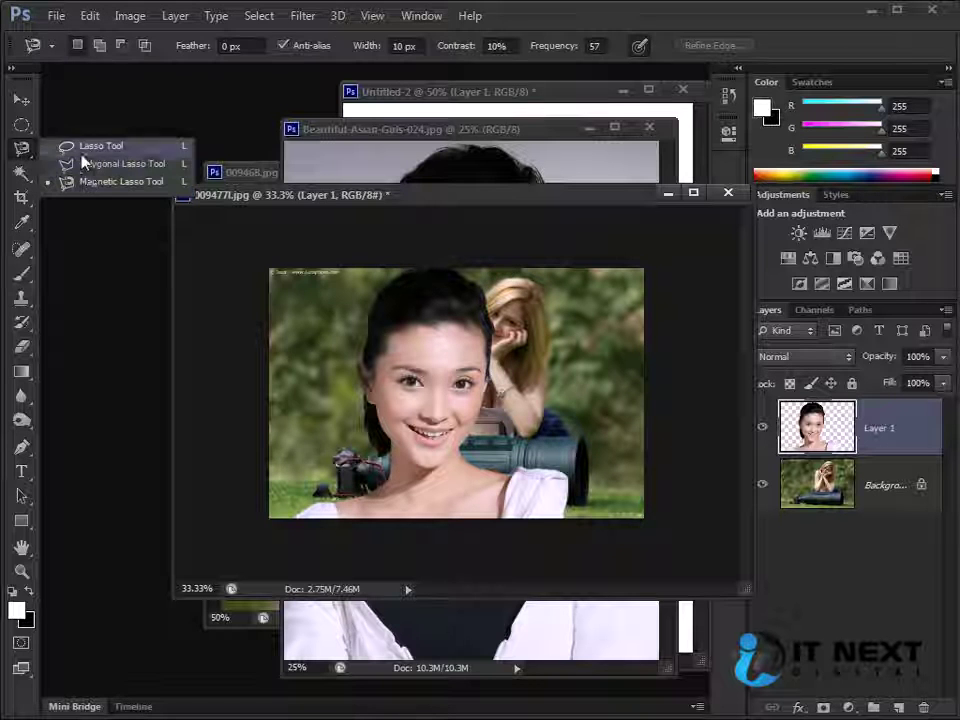
{"action": "left_click", "coordinate": [72, 147]}
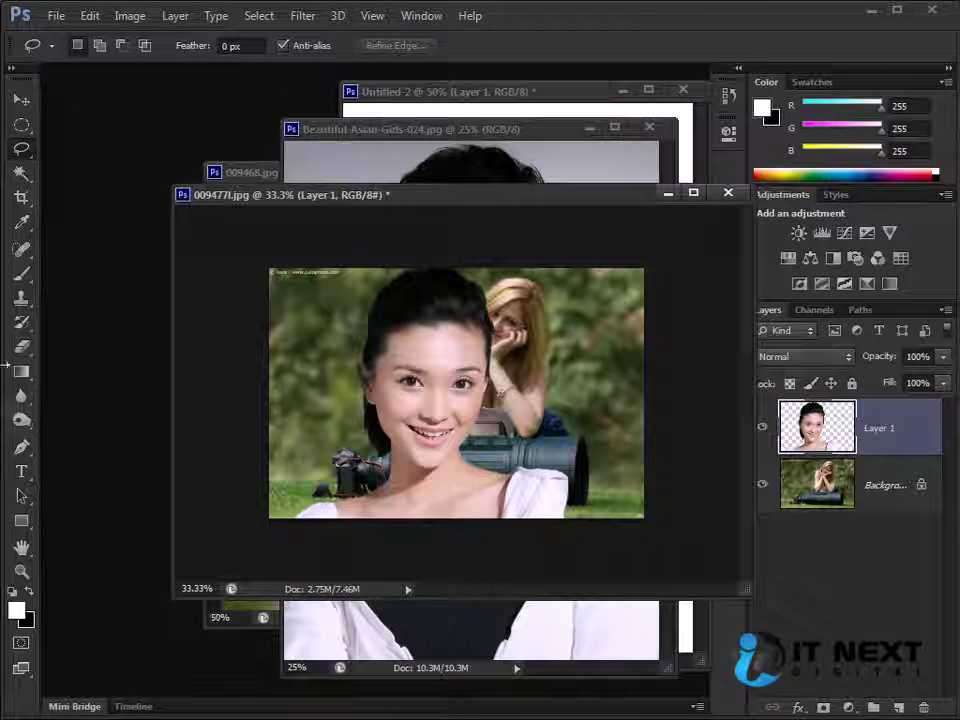